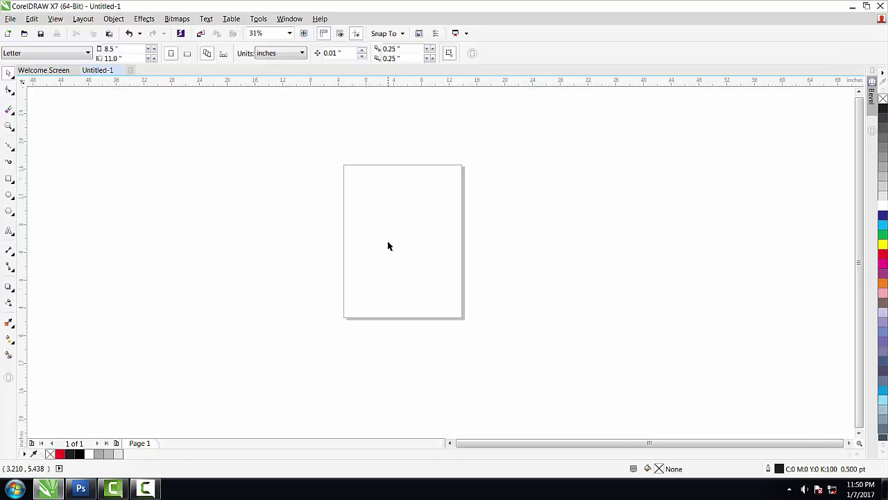
Zoom the blank Letter page from 31% to 62% with the mouse wheel.
{"action": "scroll", "coordinate": [388, 245], "scroll_direction": "up", "scroll_amount": 1}
{"action": "scroll", "coordinate": [149, 234], "scroll_direction": "down", "scroll_amount": 1}
{"action": "scroll", "coordinate": [198, 217], "scroll_direction": "up", "scroll_amount": 1}
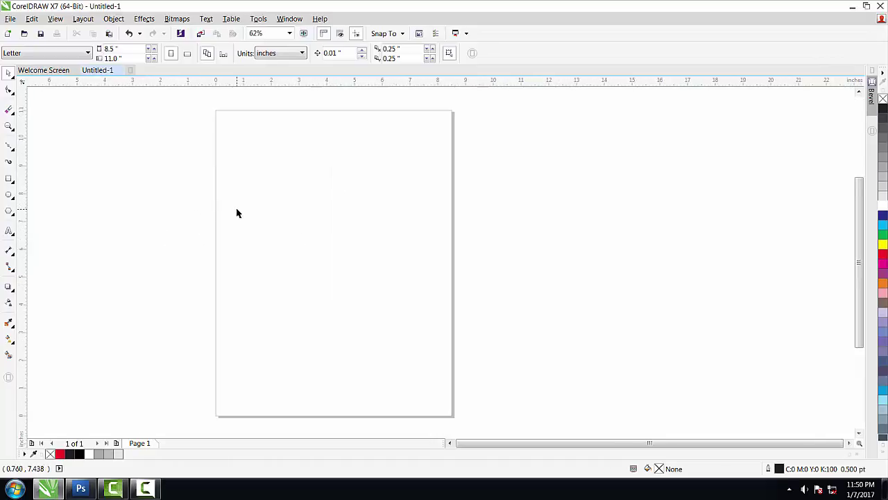
Draw a 6.167-inch perfect circle on the page and shift it slightly up and left.
{"action": "left_click", "coordinate": [9, 195]}
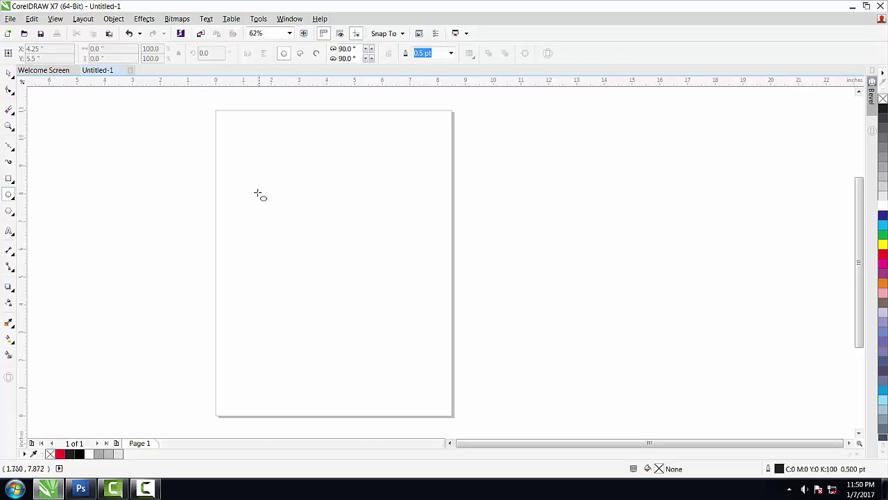
{"action": "left_click_drag", "start_coordinate": [241, 180], "coordinate": [366, 269]}
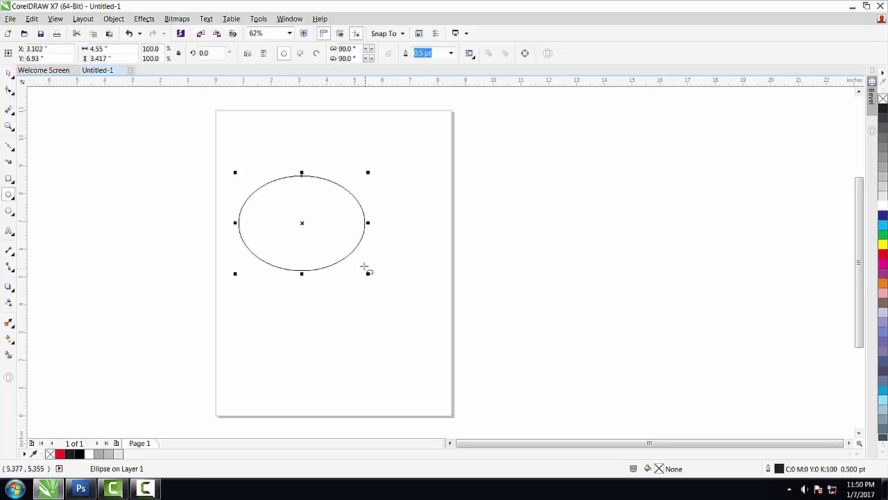
{"action": "key", "text": "ctrl+z"}
{"action": "left_click_drag", "start_coordinate": [258, 182], "coordinate": [432, 332]}
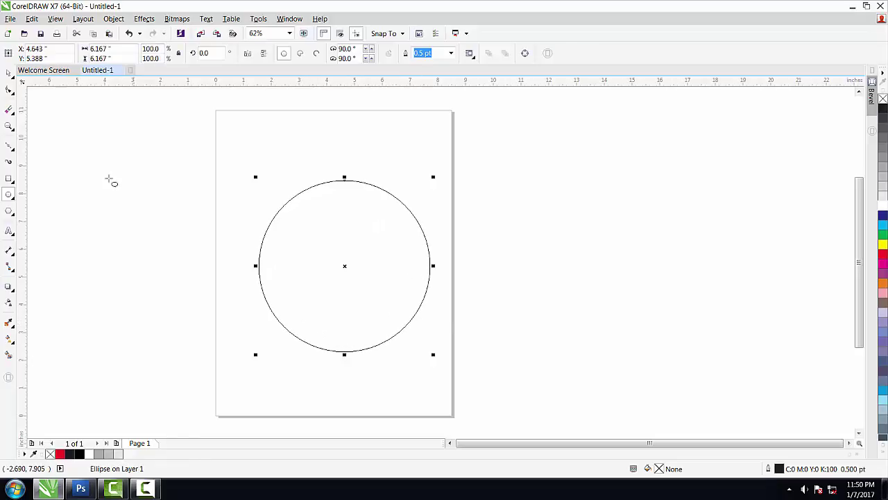
{"action": "key", "text": "space"}
{"action": "left_click_drag", "start_coordinate": [322, 245], "coordinate": [303, 232]}
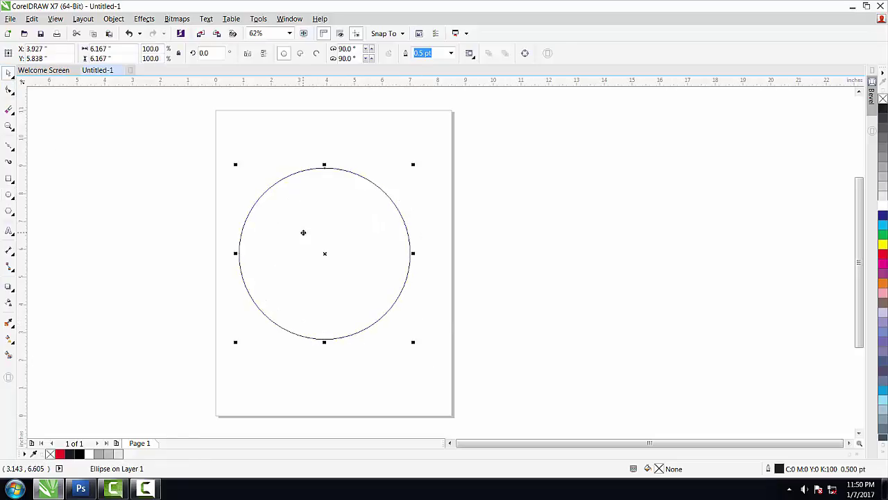
Start a Bezier S stroke across the circle, then undo the failed attempt entirely.
{"action": "left_click", "coordinate": [10, 146]}
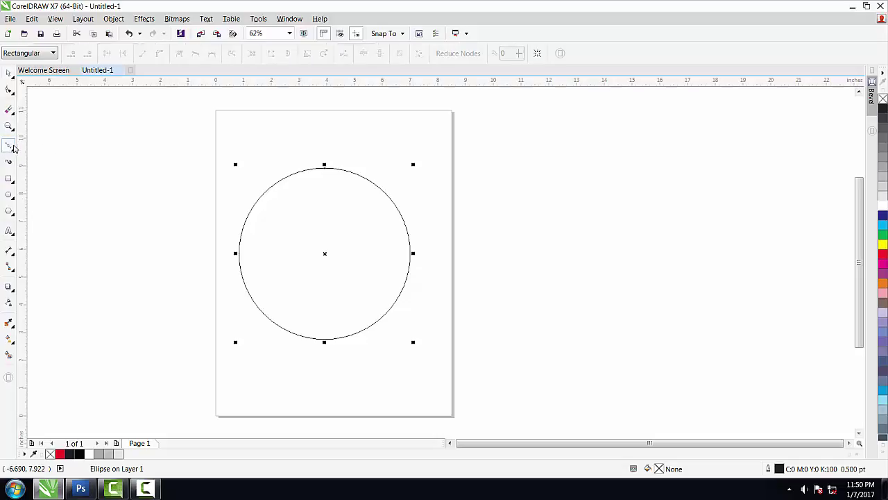
{"action": "left_click", "coordinate": [243, 189]}
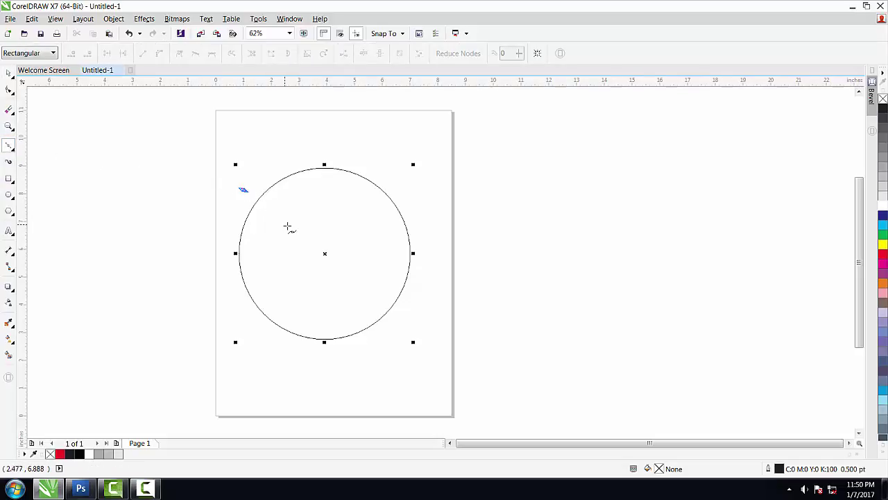
{"action": "mouse_move", "coordinate": [292, 237]}
{"action": "left_mouse_down"}
{"action": "mouse_move", "coordinate": [316, 249]}
{"action": "mouse_move", "coordinate": [279, 276]}
{"action": "mouse_move", "coordinate": [255, 271]}
{"action": "mouse_move", "coordinate": [204, 231]}
{"action": "mouse_move", "coordinate": [212, 219]}
{"action": "mouse_move", "coordinate": [190, 212]}
{"action": "left_mouse_up"}
{"action": "key", "text": "ctrl+z"}
{"action": "key", "text": "ctrl+z"}
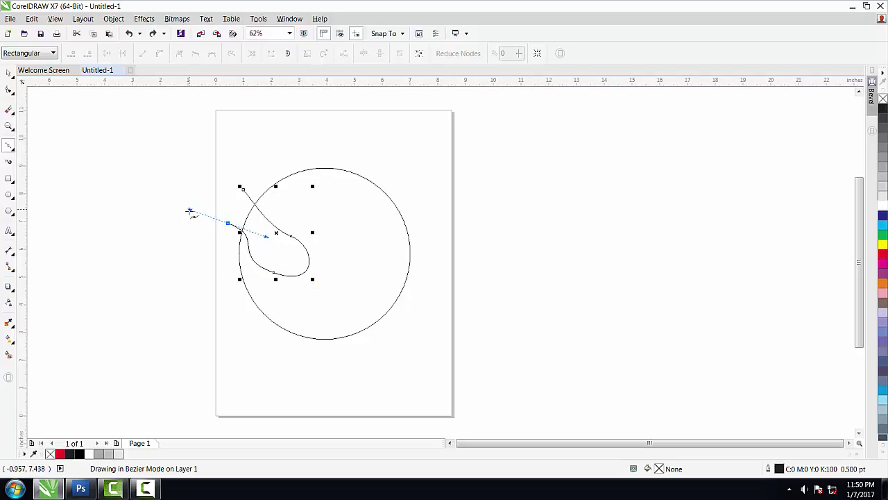
{"action": "key", "text": "ctrl+z"}
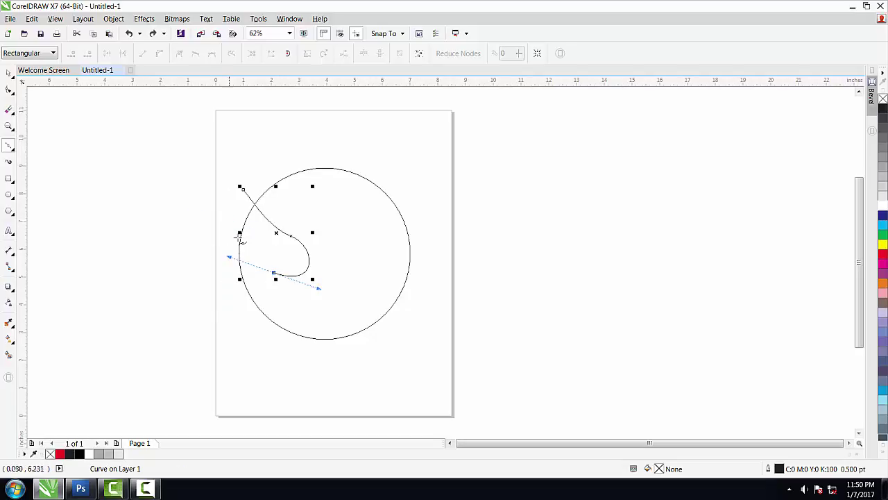
{"action": "key", "text": "ctrl+z"}
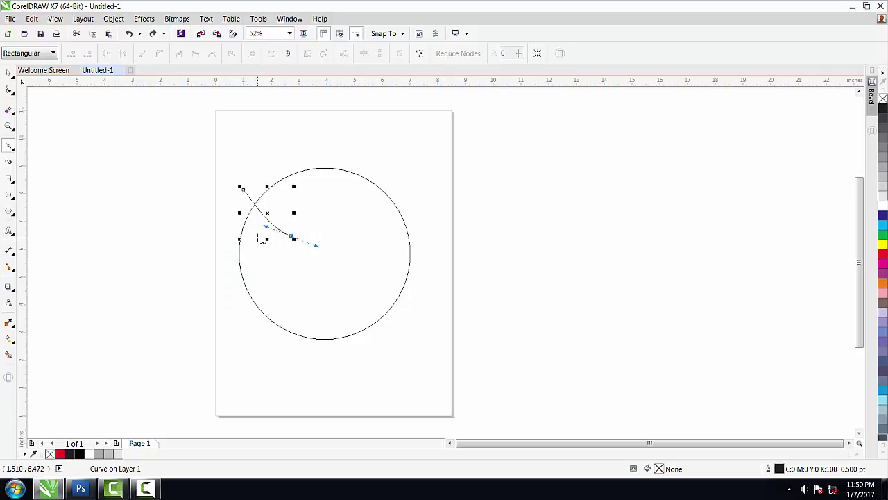
{"action": "key", "text": "ctrl+z"}
Redraw the closed curled-teardrop curve over the circle's left edge for the S's lower-left half.
{"action": "left_click", "coordinate": [241, 198]}
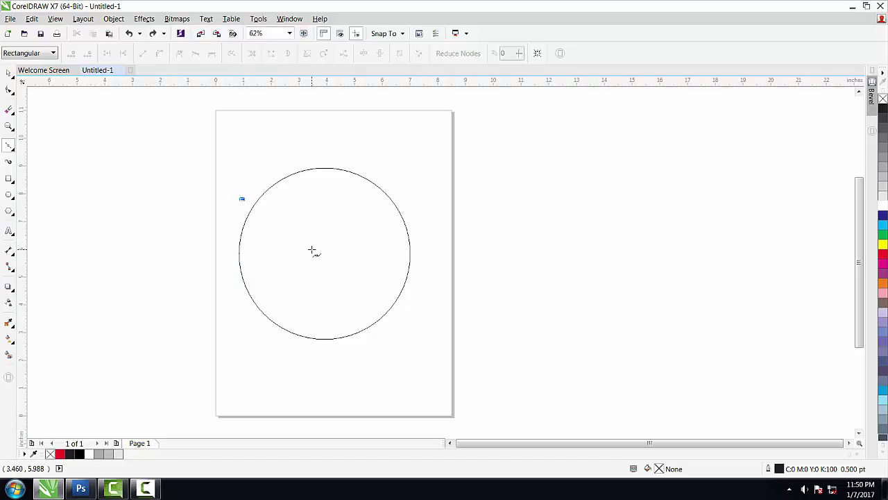
{"action": "left_click_drag", "start_coordinate": [309, 262], "coordinate": [337, 272]}
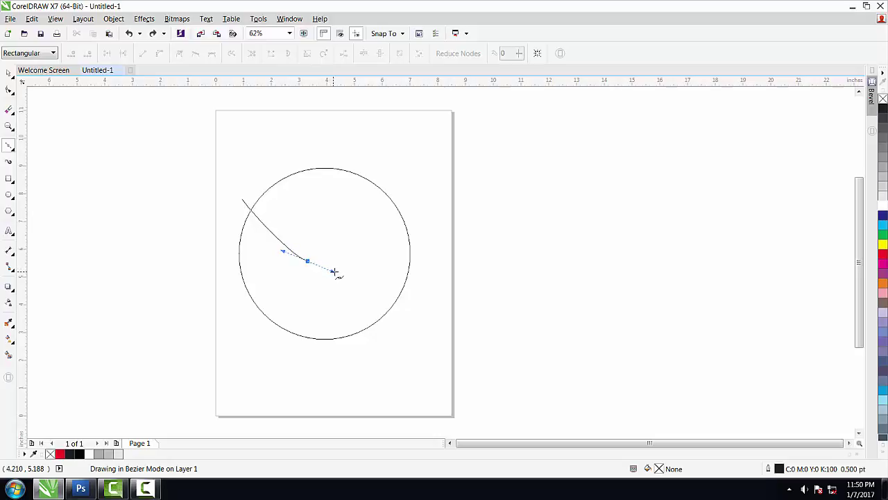
{"action": "left_click_drag", "start_coordinate": [301, 303], "coordinate": [261, 287]}
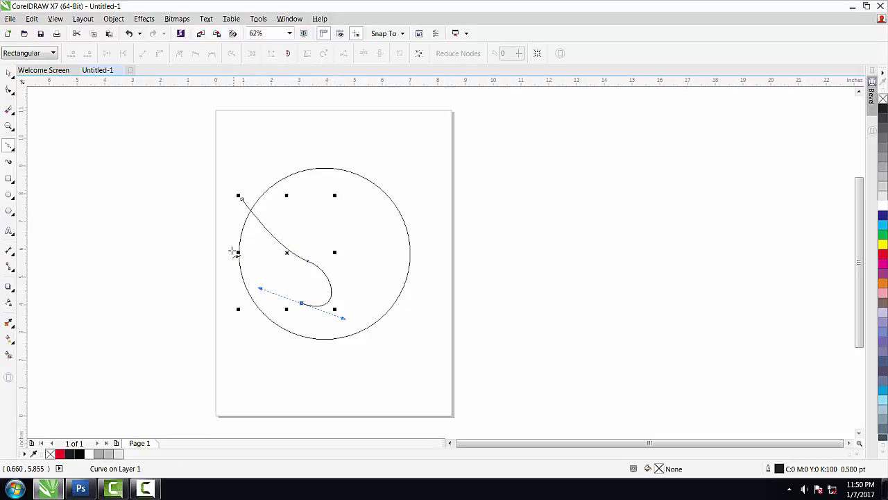
{"action": "mouse_move", "coordinate": [232, 251]}
{"action": "left_mouse_down"}
{"action": "mouse_move", "coordinate": [206, 245]}
{"action": "mouse_move", "coordinate": [236, 199]}
{"action": "left_mouse_up"}
{"action": "left_click", "coordinate": [241, 200]}
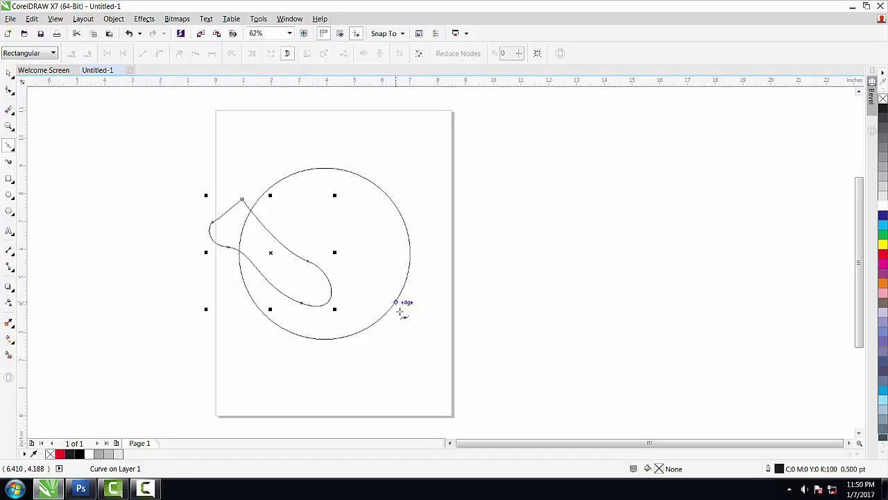
Draw a mirrored closed Bezier curve from the lower right into a top loop, jutting past the right edge.
{"action": "left_click", "coordinate": [399, 311]}
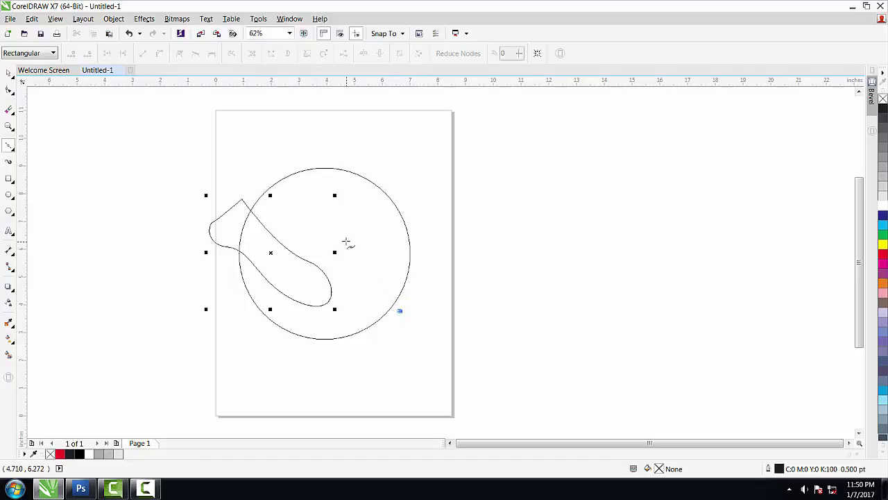
{"action": "left_click_drag", "start_coordinate": [338, 236], "coordinate": [316, 228]}
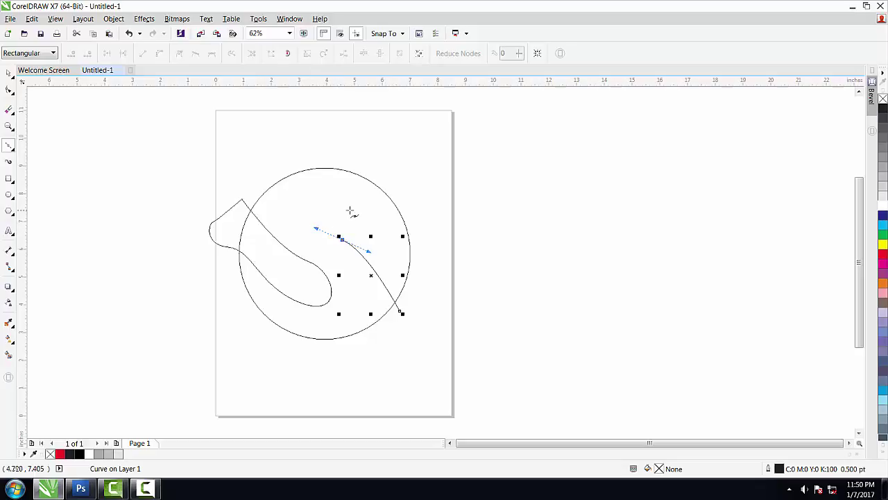
{"action": "left_click_drag", "start_coordinate": [357, 209], "coordinate": [434, 275]}
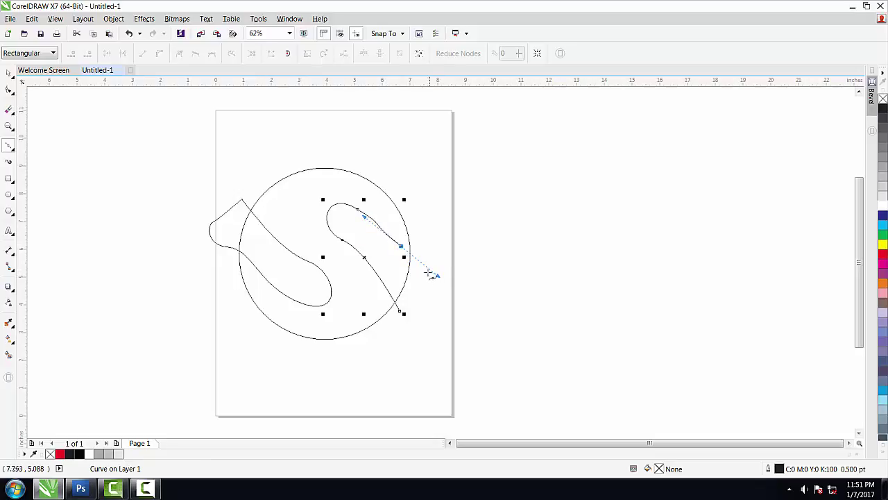
{"action": "key", "text": "ctrl+z"}
{"action": "left_click_drag", "start_coordinate": [412, 268], "coordinate": [440, 278]}
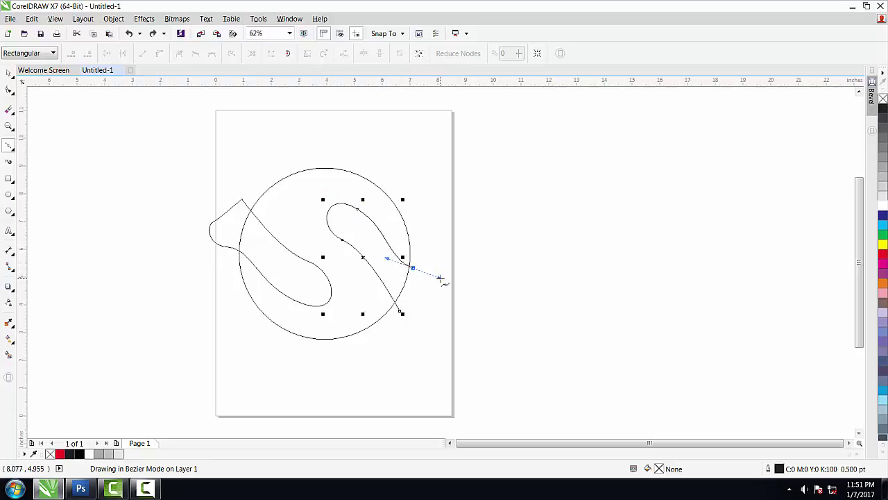
{"action": "left_click", "coordinate": [436, 292]}
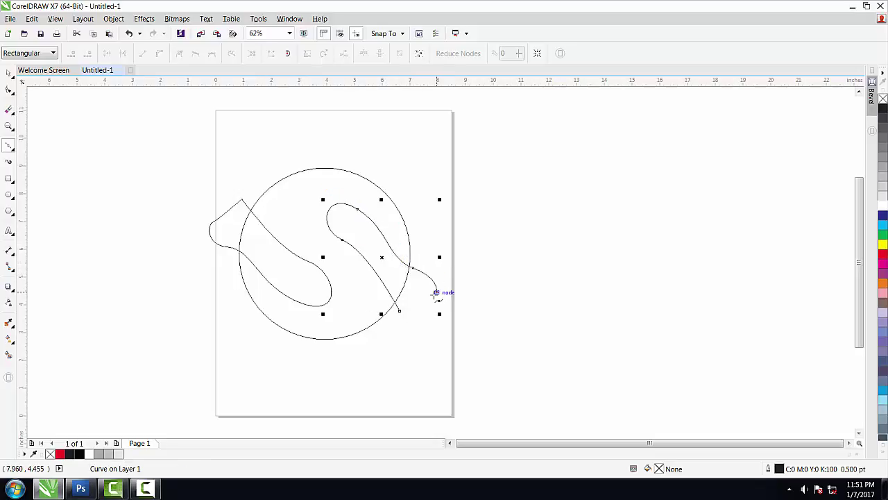
{"action": "left_click", "coordinate": [398, 310]}
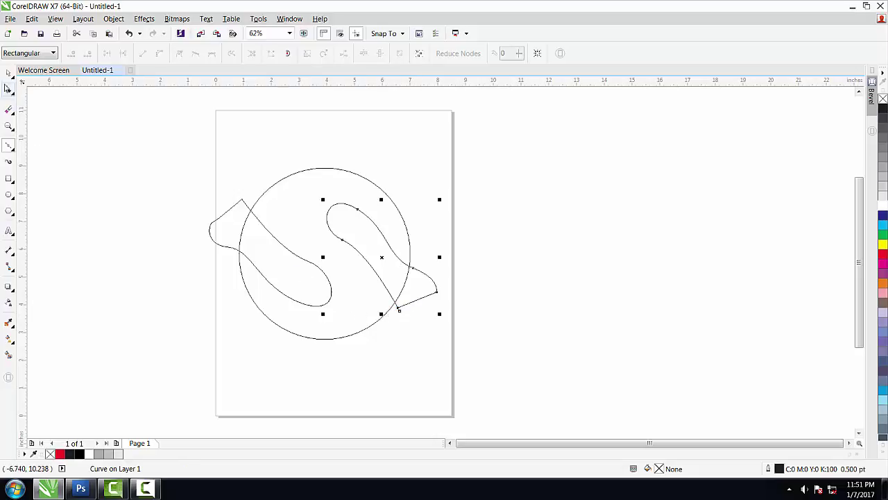
{"action": "key", "text": "space"}
{"action": "scroll", "coordinate": [400, 281], "scroll_direction": "up", "scroll_amount": 2}
Nudge the left and right S-half curves slightly up and left within the circle.
{"action": "left_click_drag", "start_coordinate": [431, 297], "coordinate": [438, 307]}
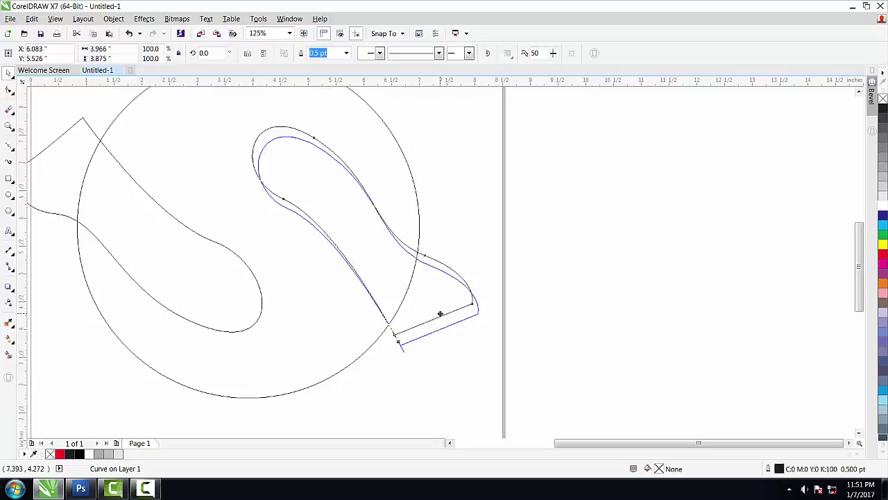
{"action": "scroll", "coordinate": [391, 266], "scroll_direction": "down", "scroll_amount": 2}
{"action": "left_click", "coordinate": [309, 279]}
{"action": "key", "text": "F10"}
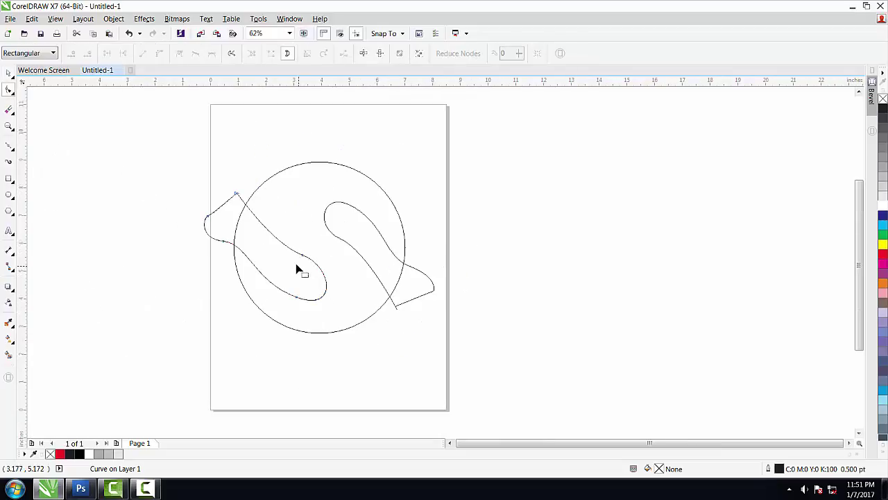
{"action": "left_click", "coordinate": [8, 72]}
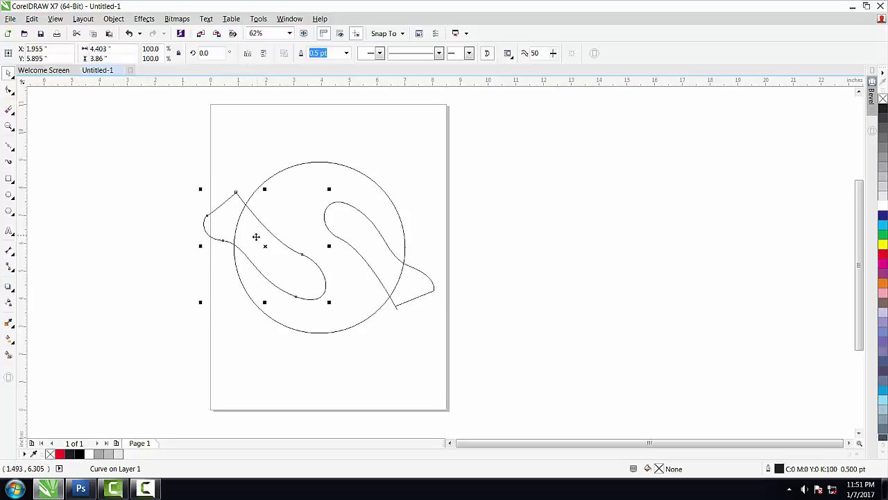
{"action": "left_click_drag", "start_coordinate": [264, 246], "coordinate": [268, 252]}
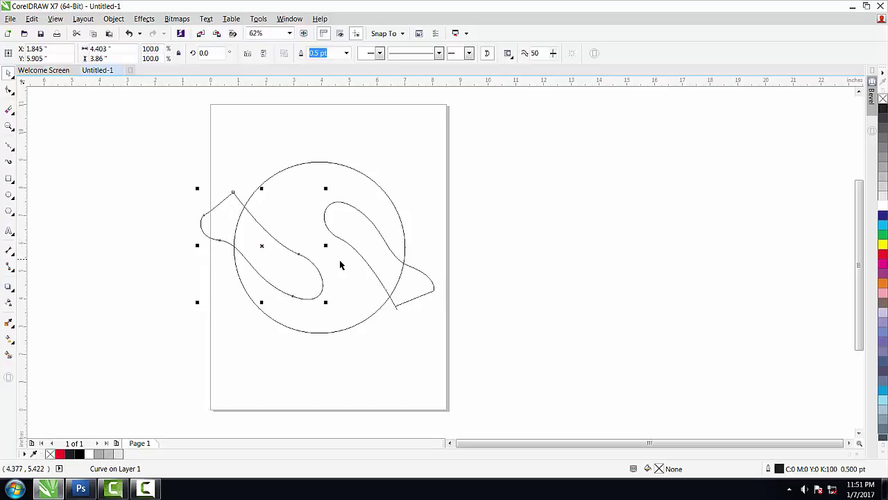
{"action": "left_click", "coordinate": [374, 262]}
{"action": "left_click_drag", "start_coordinate": [375, 262], "coordinate": [371, 253]}
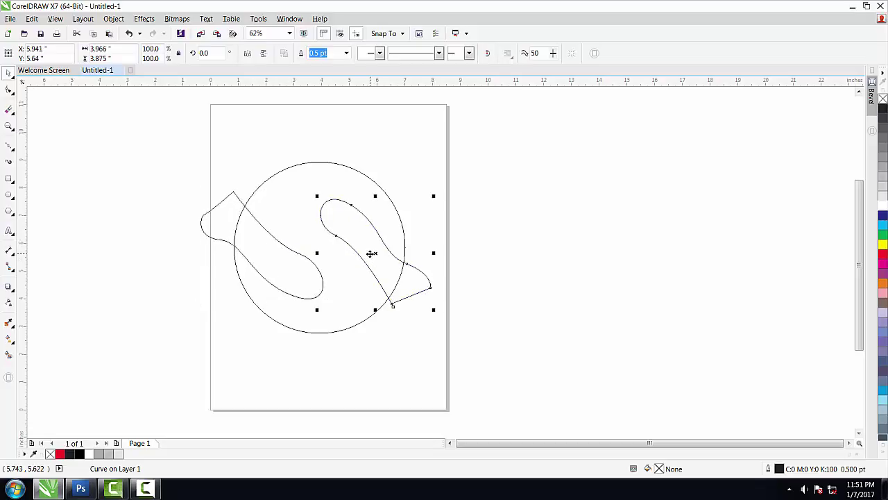
{"action": "left_click", "coordinate": [9, 89]}
Reshape the right curve's top nodes to round its upper loop.
{"action": "left_click_drag", "start_coordinate": [297, 147], "coordinate": [394, 272]}
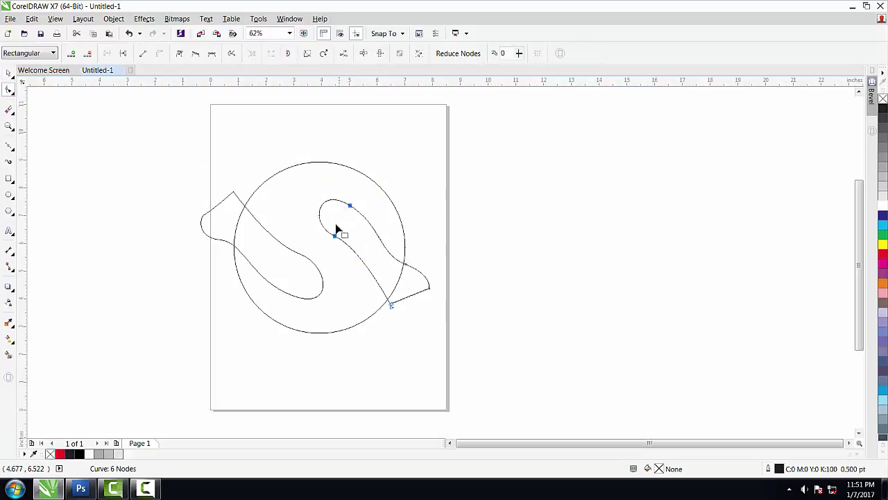
{"action": "left_click_drag", "start_coordinate": [324, 210], "coordinate": [313, 217]}
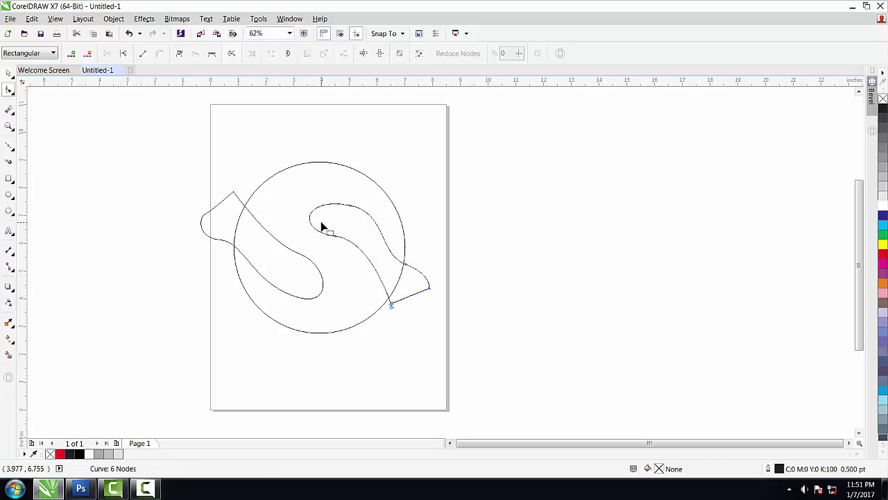
{"action": "key", "text": "ctrl+z"}
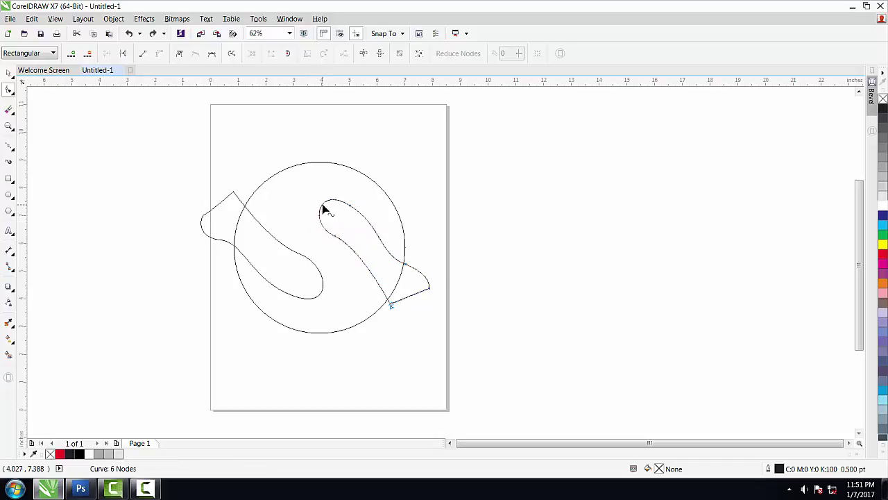
{"action": "left_click_drag", "start_coordinate": [322, 208], "coordinate": [313, 234]}
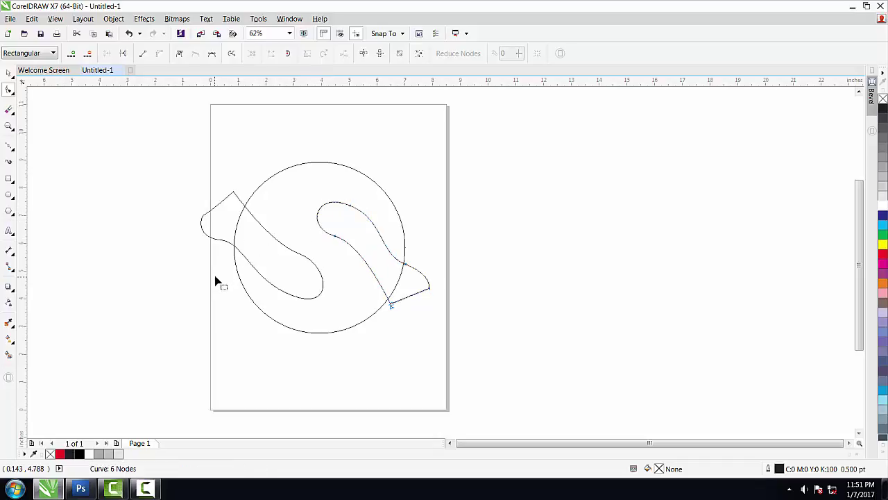
Delete an extra node on the left curve and push its lower bulge rightward.
{"action": "left_click_drag", "start_coordinate": [216, 276], "coordinate": [343, 310]}
{"action": "key", "text": "Delete"}
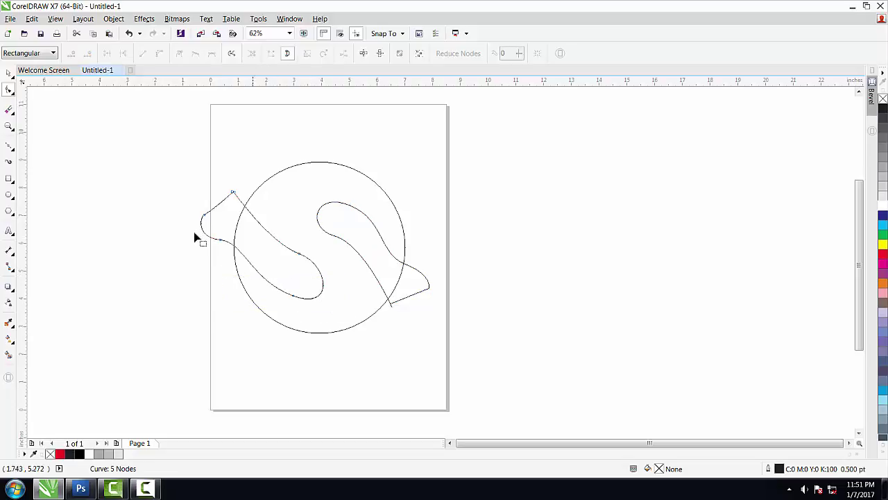
{"action": "left_click_drag", "start_coordinate": [278, 225], "coordinate": [340, 336]}
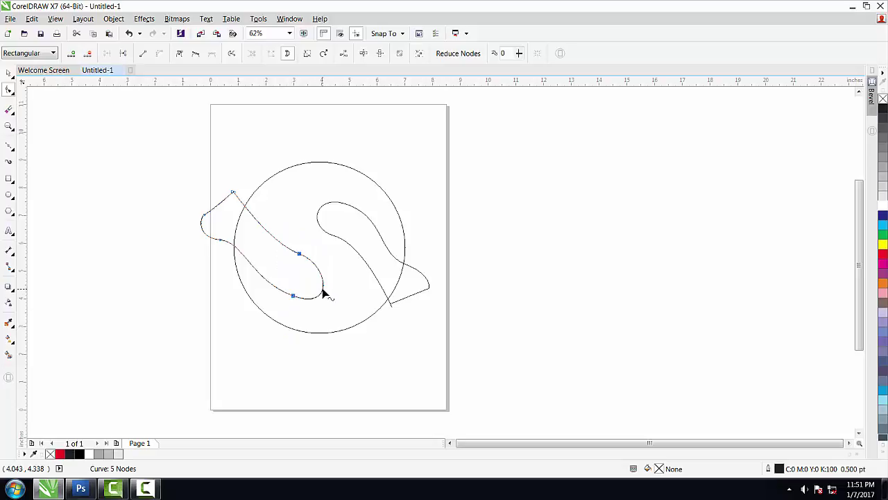
{"action": "left_click_drag", "start_coordinate": [323, 295], "coordinate": [336, 284]}
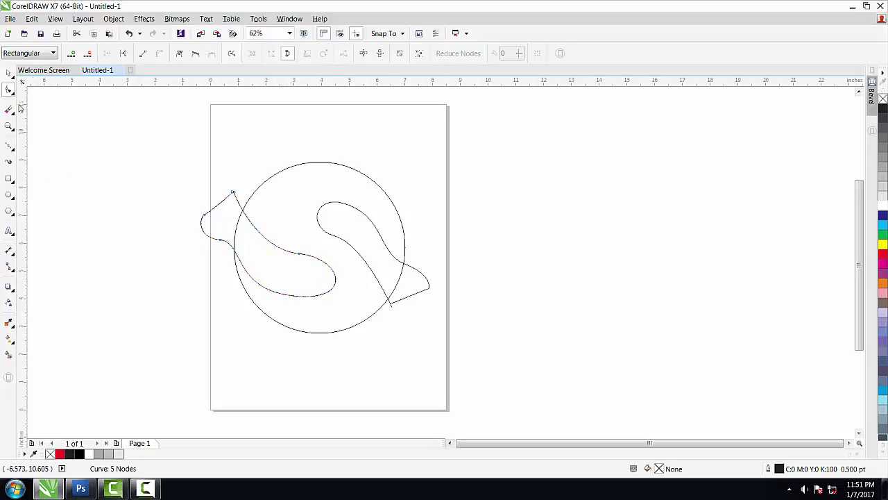
Select the left S-half curve and shift it slightly left.
{"action": "left_click", "coordinate": [8, 72]}
{"action": "left_click_drag", "start_coordinate": [237, 246], "coordinate": [229, 242]}
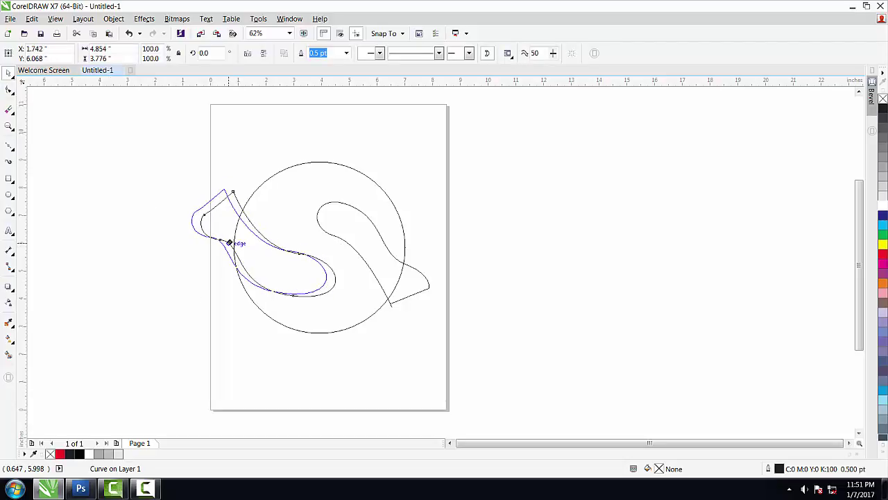
{"action": "left_click_drag", "start_coordinate": [230, 242], "coordinate": [228, 243]}
{"action": "scroll", "coordinate": [242, 232], "scroll_direction": "up", "scroll_amount": 2}
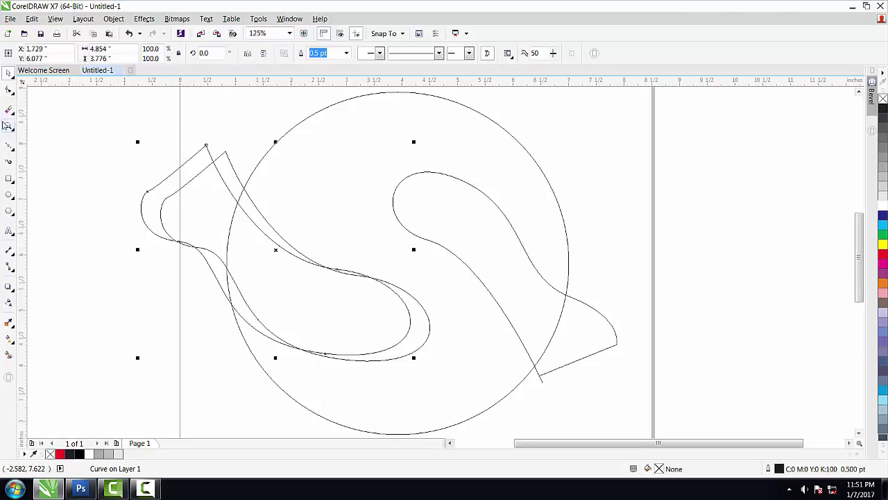
Bend the left S-half's upper-left segment so its outer corner sits further right.
{"action": "left_click", "coordinate": [10, 90]}
{"action": "left_click", "coordinate": [43, 89]}
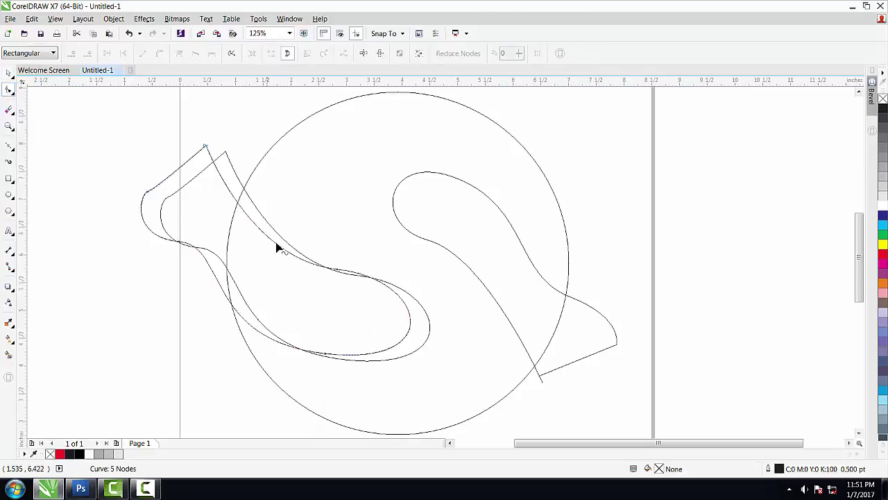
{"action": "mouse_move", "coordinate": [276, 246]}
{"action": "left_mouse_down"}
{"action": "mouse_move", "coordinate": [280, 238]}
{"action": "mouse_move", "coordinate": [312, 254]}
{"action": "left_mouse_up"}
{"action": "scroll", "coordinate": [313, 255], "scroll_direction": "up", "scroll_amount": 2}
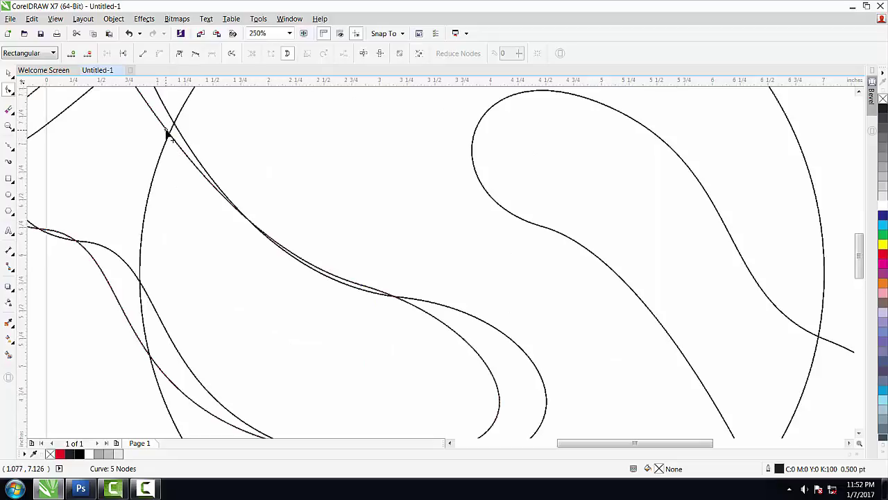
{"action": "left_click", "coordinate": [167, 132]}
{"action": "left_click_drag", "start_coordinate": [164, 125], "coordinate": [198, 161]}
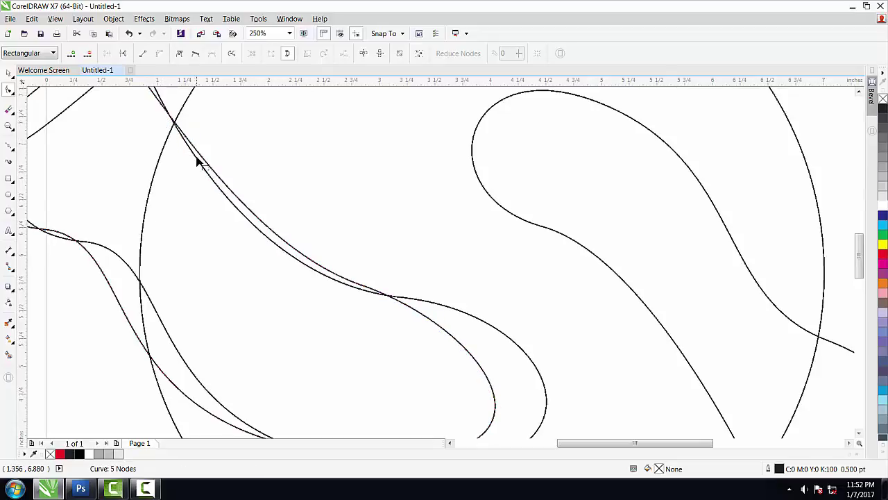
{"action": "scroll", "coordinate": [198, 161], "scroll_direction": "down", "scroll_amount": 4}
{"action": "scroll", "coordinate": [203, 165], "scroll_direction": "up", "scroll_amount": 2}
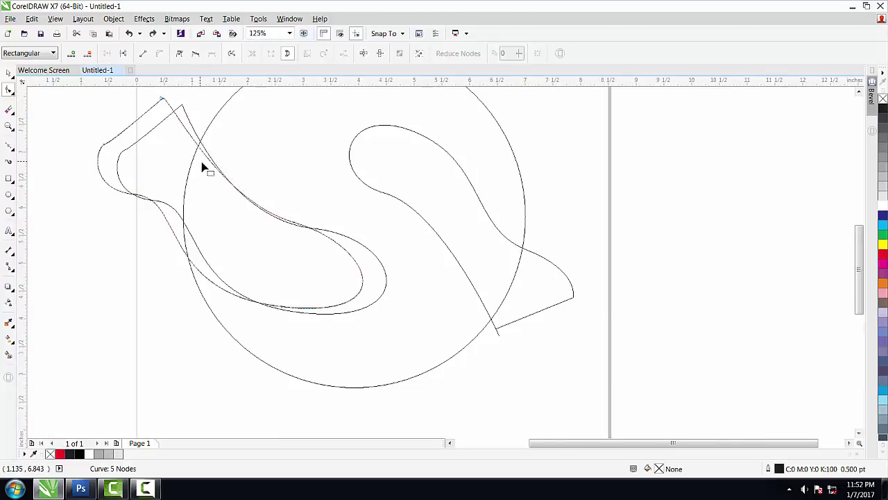
{"action": "left_click_drag", "start_coordinate": [203, 167], "coordinate": [207, 170]}
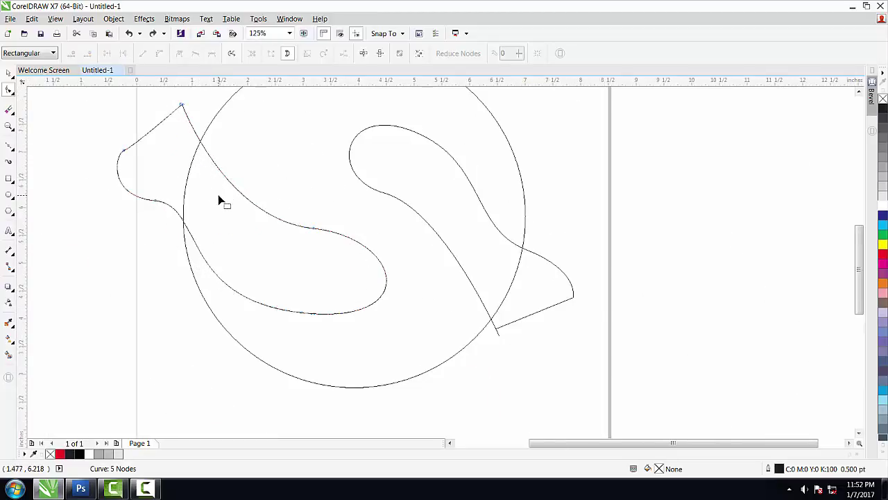
{"action": "left_click", "coordinate": [7, 73]}
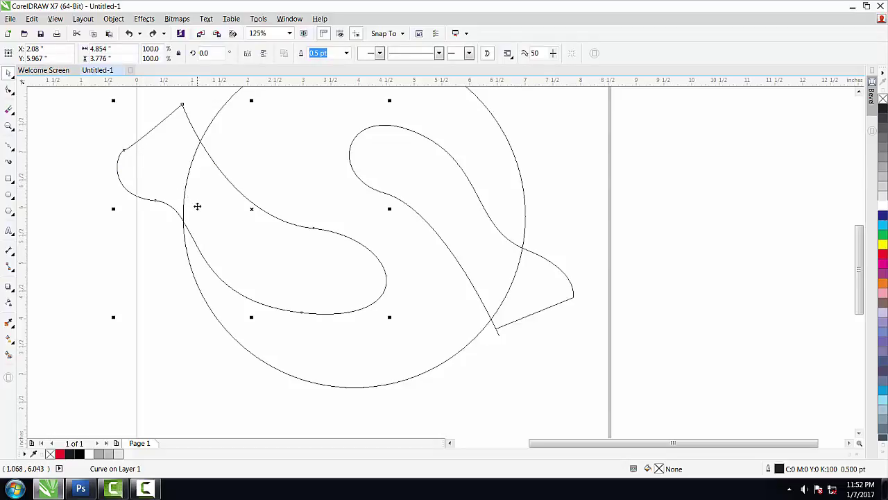
Duplicate the left S-half and reshape the copy to run alongside the original.
{"action": "mouse_move", "coordinate": [197, 207]}
{"action": "left_mouse_down"}
{"action": "mouse_move", "coordinate": [204, 202]}
{"action": "mouse_move", "coordinate": [200, 209]}
{"action": "mouse_move", "coordinate": [182, 192]}
{"action": "left_mouse_up"}
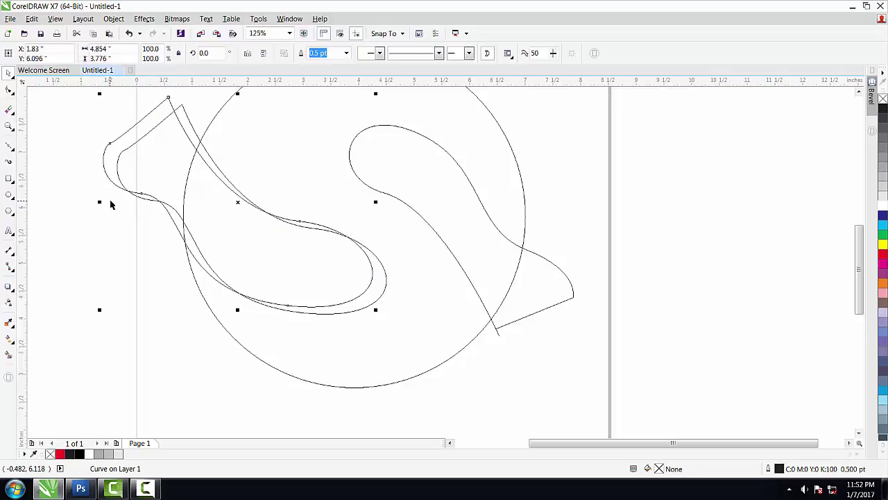
{"action": "left_click_drag", "start_coordinate": [109, 201], "coordinate": [115, 204]}
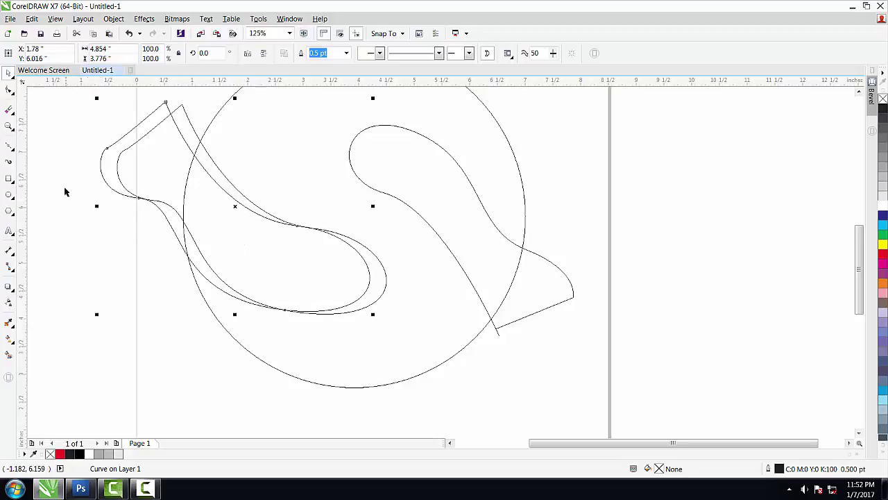
{"action": "left_click_drag", "start_coordinate": [160, 171], "coordinate": [205, 158]}
{"action": "scroll", "coordinate": [210, 163], "scroll_direction": "up", "scroll_amount": 2}
{"action": "left_click", "coordinate": [11, 89]}
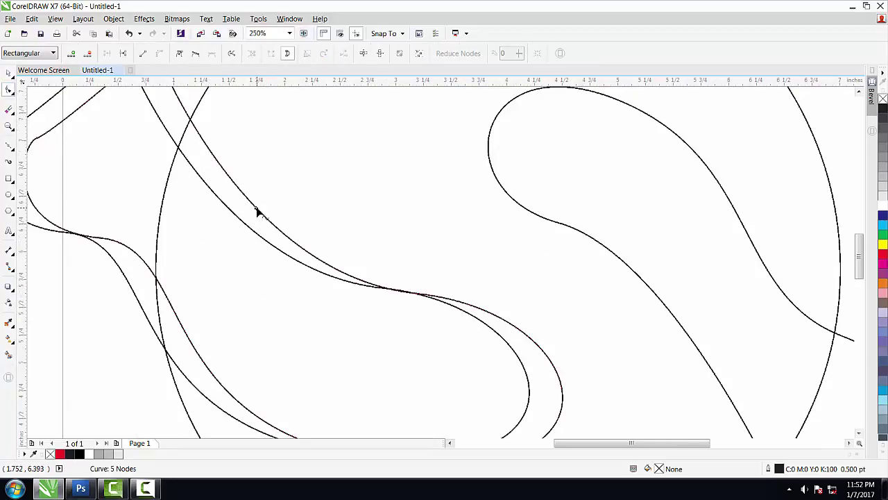
{"action": "mouse_move", "coordinate": [256, 209]}
{"action": "left_mouse_down"}
{"action": "mouse_move", "coordinate": [244, 222]}
{"action": "mouse_move", "coordinate": [212, 204]}
{"action": "left_mouse_up"}
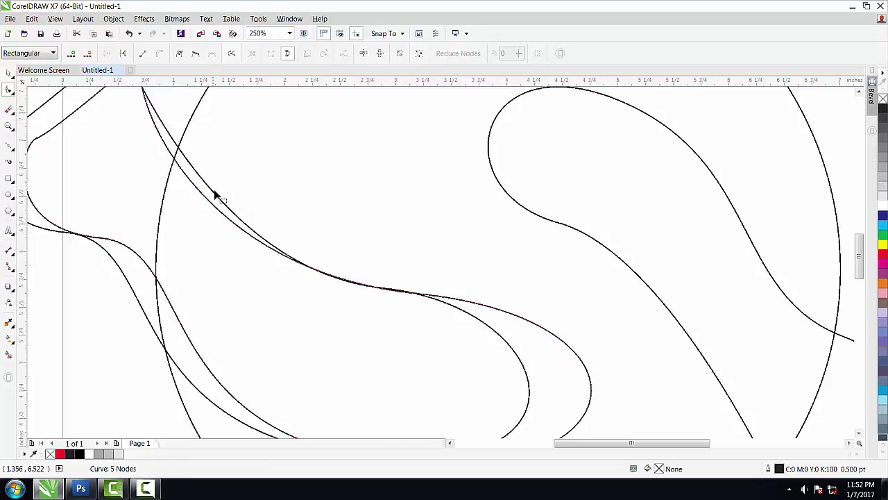
{"action": "scroll", "coordinate": [215, 197], "scroll_direction": "down", "scroll_amount": 1}
{"action": "scroll", "coordinate": [202, 278], "scroll_direction": "up", "scroll_amount": 1}
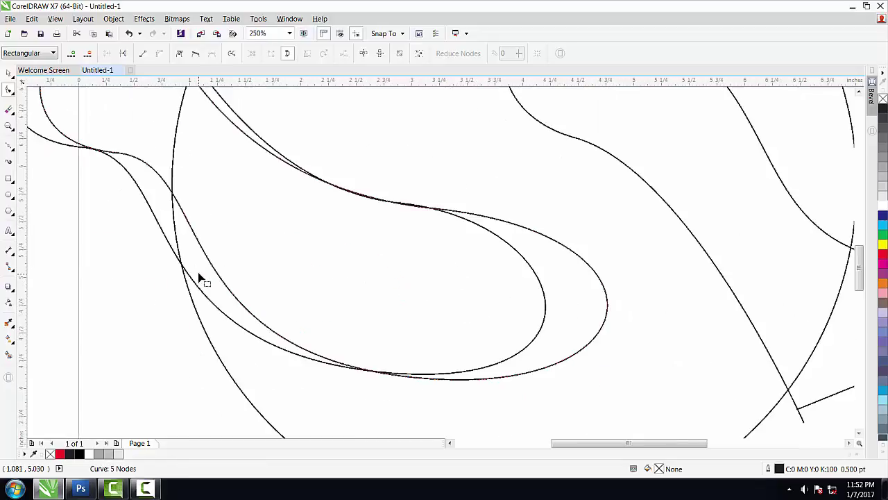
{"action": "scroll", "coordinate": [202, 250], "scroll_direction": "down", "scroll_amount": 1}
Duplicate the right S-half and nudge the copy slightly right and below the original.
{"action": "left_click", "coordinate": [8, 72]}
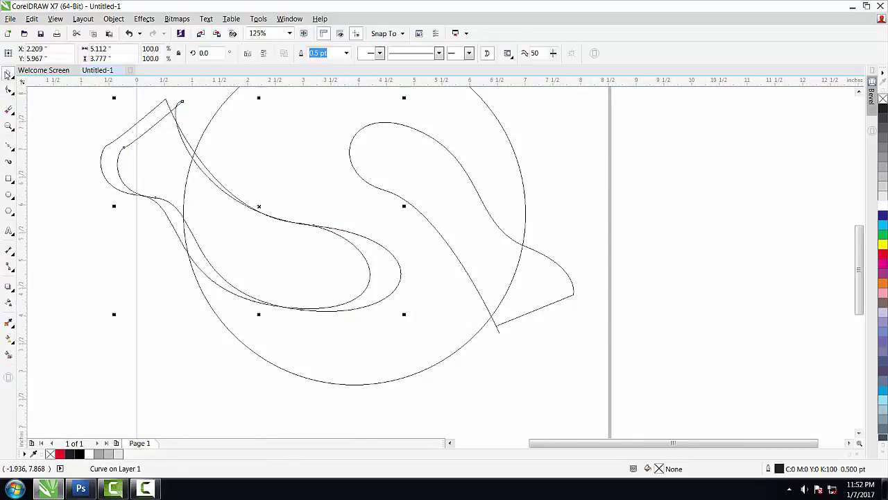
{"action": "left_click_drag", "start_coordinate": [428, 197], "coordinate": [449, 204]}
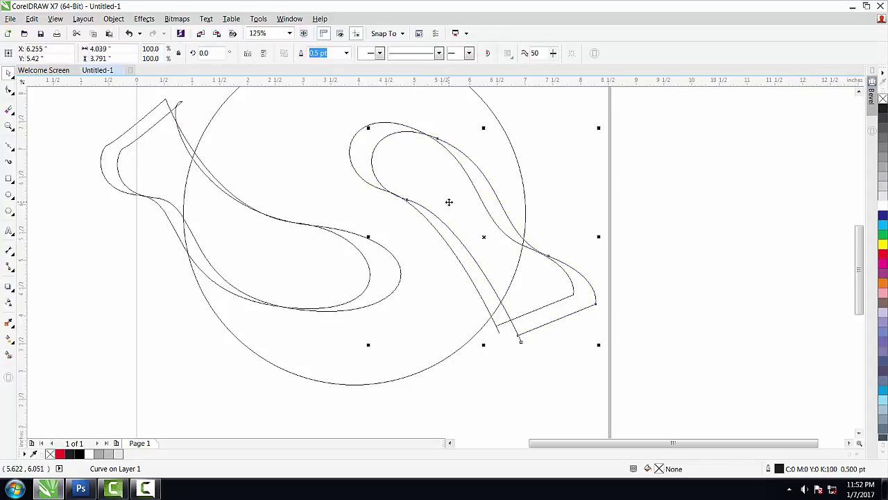
{"action": "key", "text": "Right"}
{"action": "key", "text": "Down"}
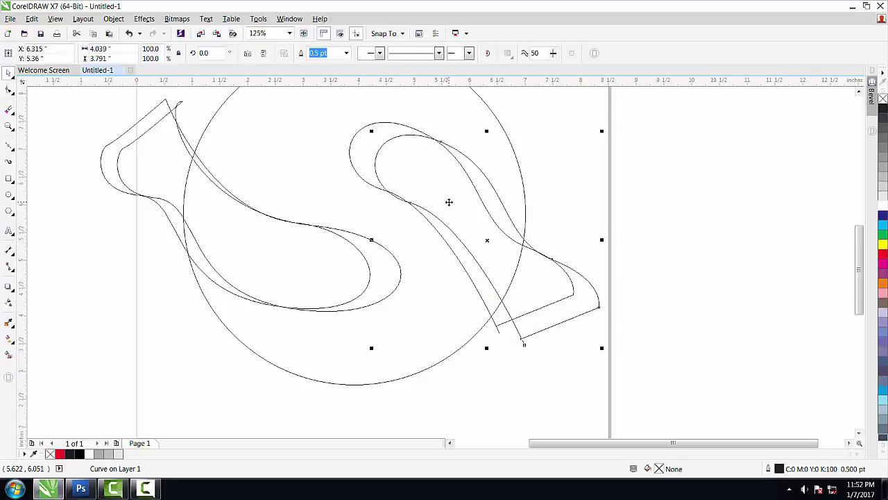
{"action": "key", "text": "Right"}
{"action": "key", "text": "Right"}
{"action": "key", "text": "Right"}
{"action": "key", "text": "Down"}
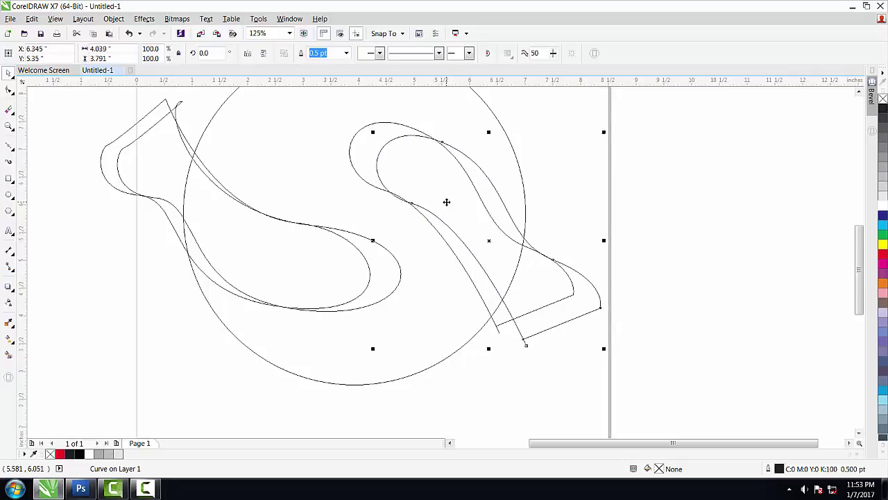
{"action": "key", "text": "Up"}
{"action": "key", "text": "Up"}
{"action": "key", "text": "Up"}
{"action": "key", "text": "Up"}
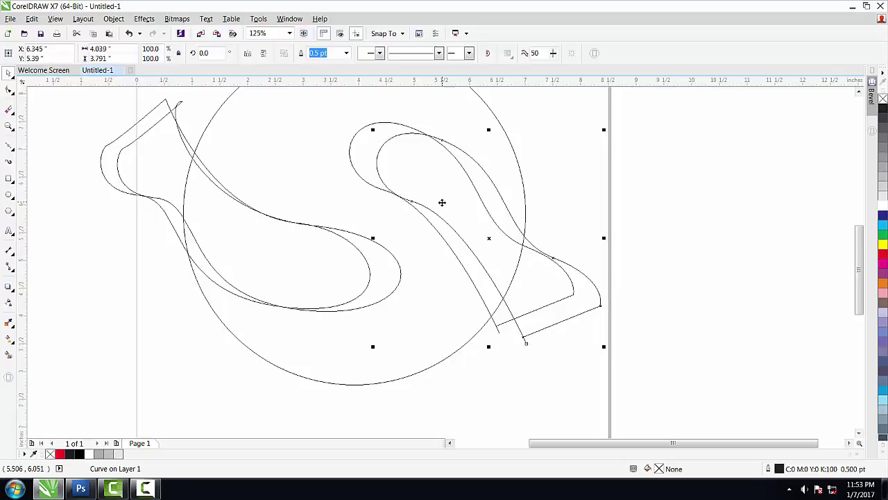
{"action": "key", "text": "ctrl+z"}
Reshape a segment of the right S-half copy with the Shape tool.
{"action": "left_click", "coordinate": [10, 90]}
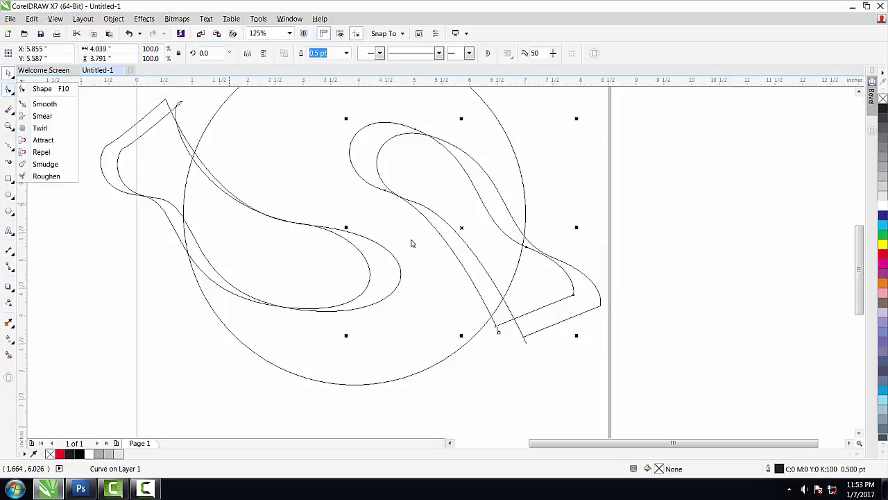
{"action": "left_click", "coordinate": [437, 234]}
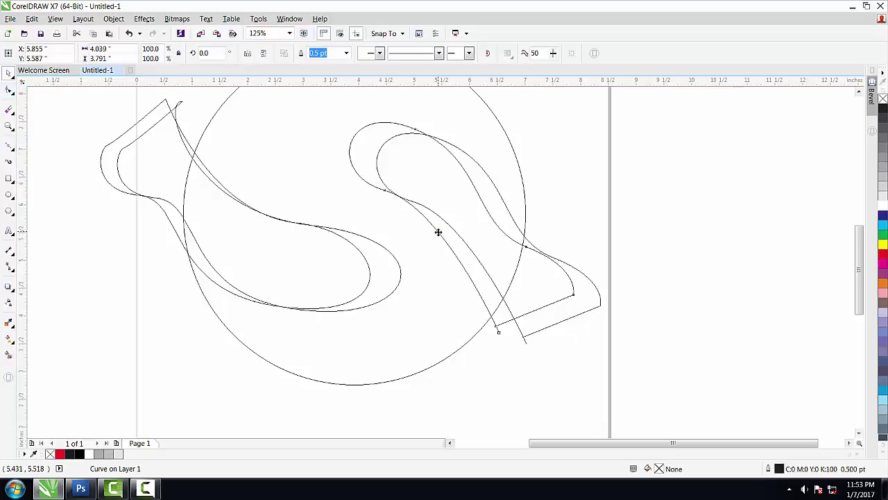
{"action": "left_click", "coordinate": [438, 231]}
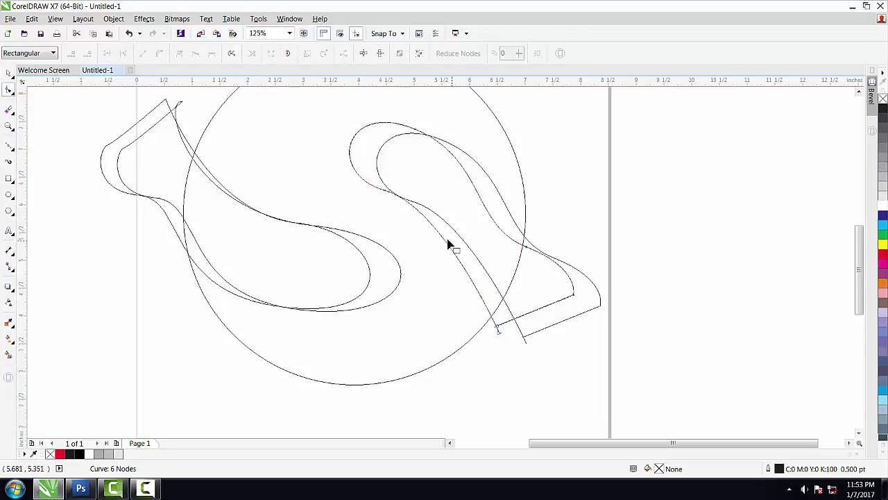
{"action": "left_click_drag", "start_coordinate": [447, 244], "coordinate": [467, 242]}
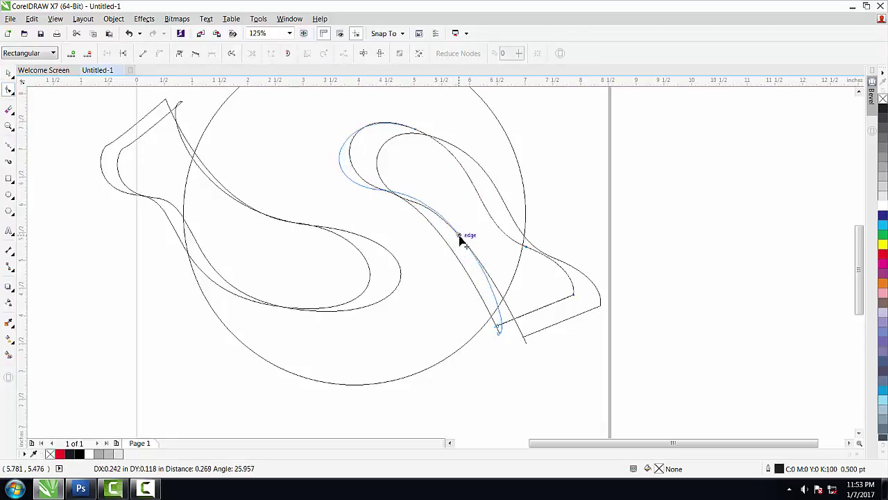
{"action": "left_click_drag", "start_coordinate": [468, 243], "coordinate": [463, 240]}
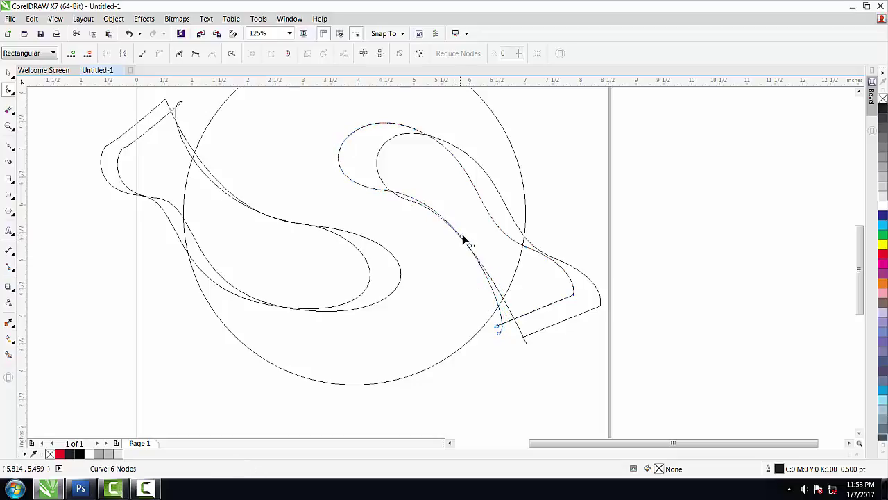
Bend the six-node curve's lower end outward right and lift it at the intersection.
{"action": "left_click", "coordinate": [501, 307]}
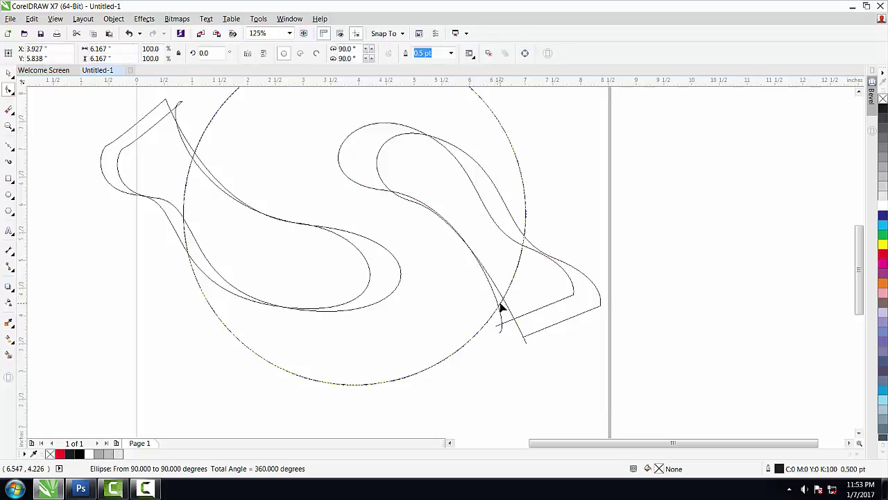
{"action": "left_click", "coordinate": [500, 296]}
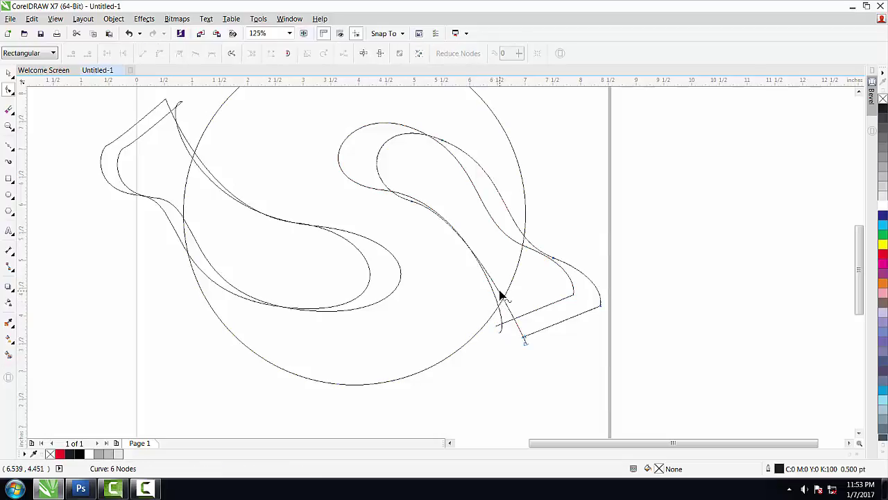
{"action": "scroll", "coordinate": [504, 291], "scroll_direction": "up", "scroll_amount": 2}
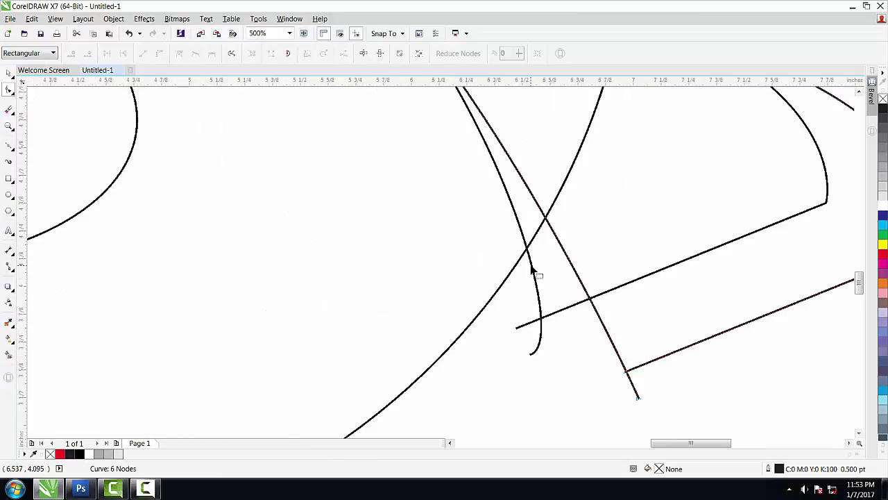
{"action": "left_click", "coordinate": [533, 272]}
{"action": "left_click_drag", "start_coordinate": [533, 272], "coordinate": [563, 270]}
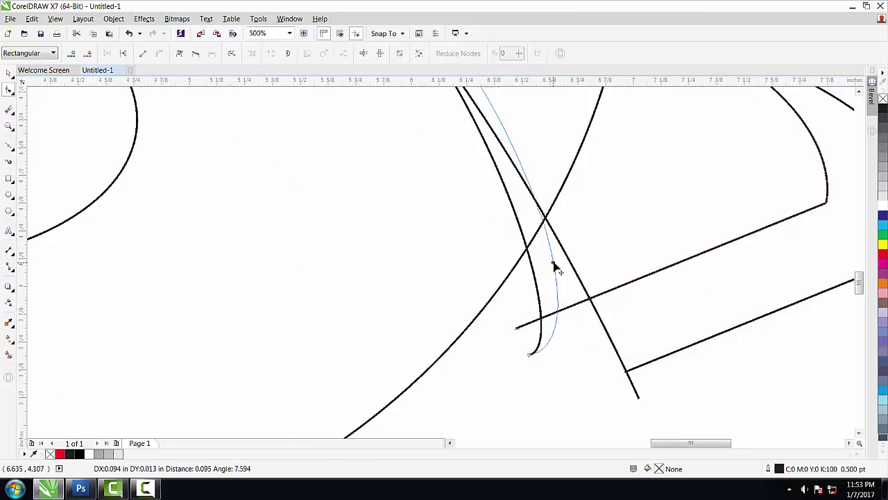
{"action": "scroll", "coordinate": [563, 270], "scroll_direction": "down", "scroll_amount": 1}
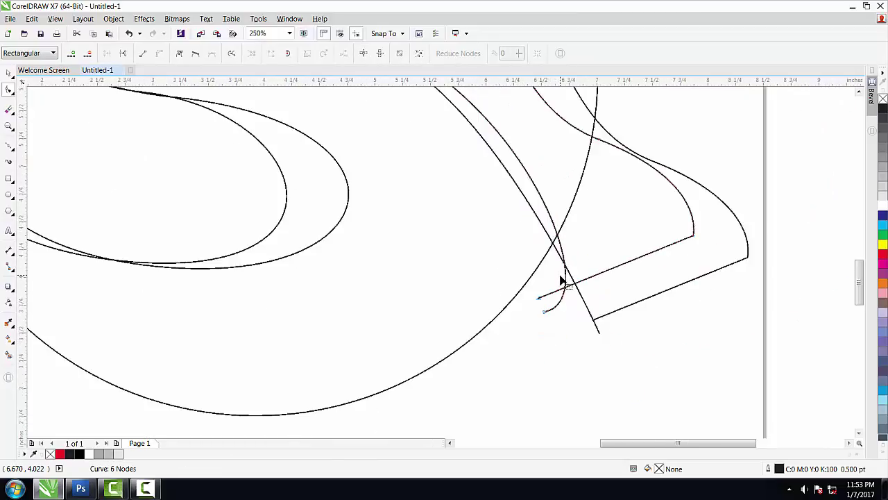
{"action": "scroll", "coordinate": [561, 282], "scroll_direction": "down", "scroll_amount": 2}
{"action": "scroll", "coordinate": [548, 264], "scroll_direction": "up", "scroll_amount": 1}
{"action": "scroll", "coordinate": [534, 248], "scroll_direction": "up", "scroll_amount": 2}
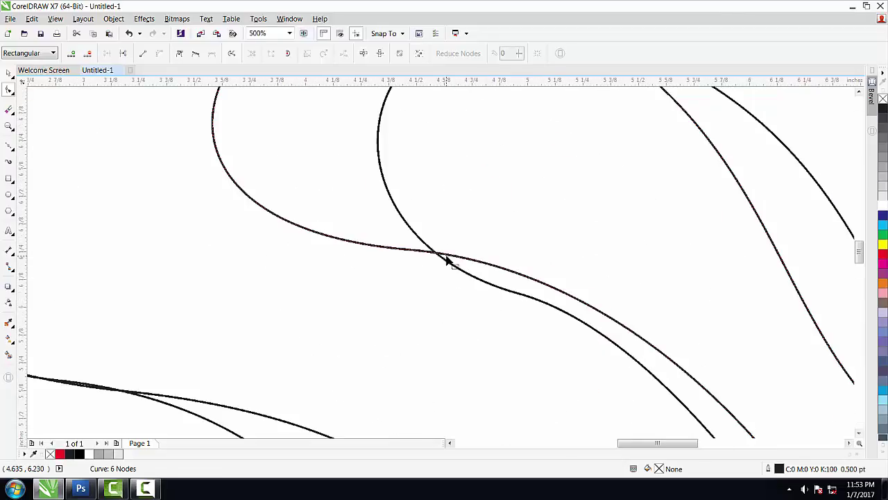
{"action": "left_click_drag", "start_coordinate": [440, 257], "coordinate": [437, 249]}
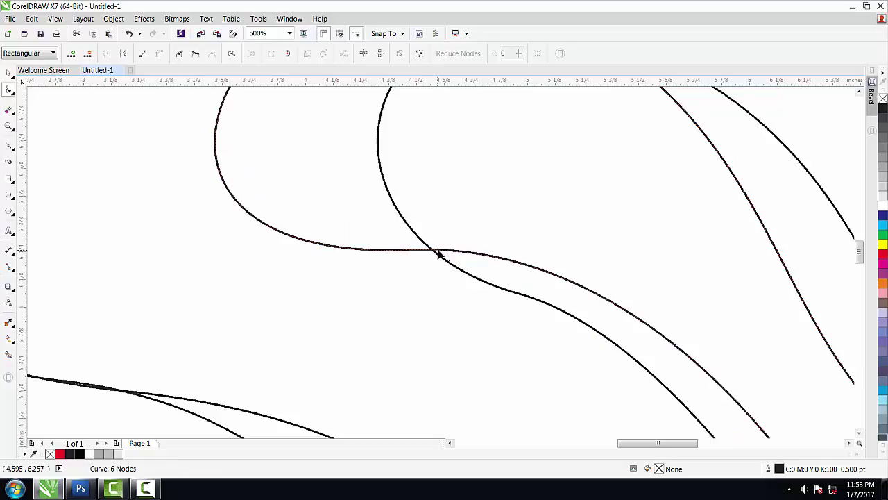
Add a node at the intersection, drag it down-right, and delete the unneeded bend nodes.
{"action": "double_click", "coordinate": [437, 249]}
{"action": "left_click_drag", "start_coordinate": [438, 254], "coordinate": [469, 278]}
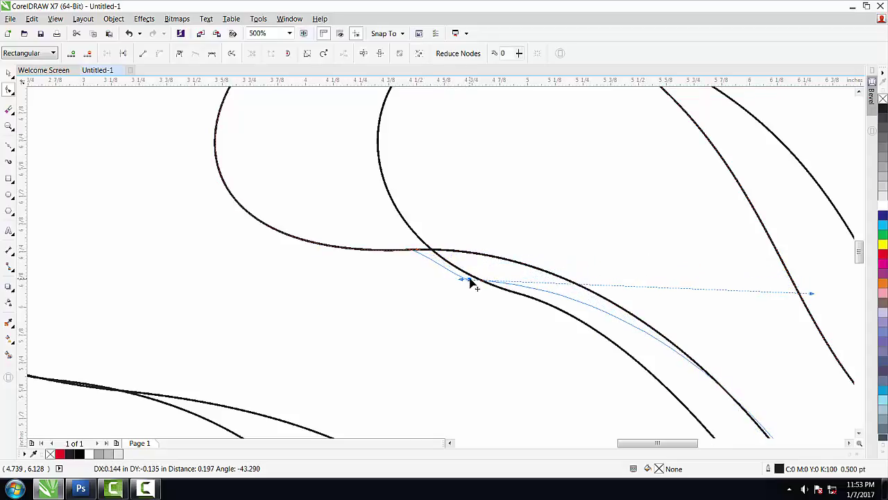
{"action": "left_click_drag", "start_coordinate": [466, 274], "coordinate": [474, 277]}
{"action": "double_click", "coordinate": [414, 251]}
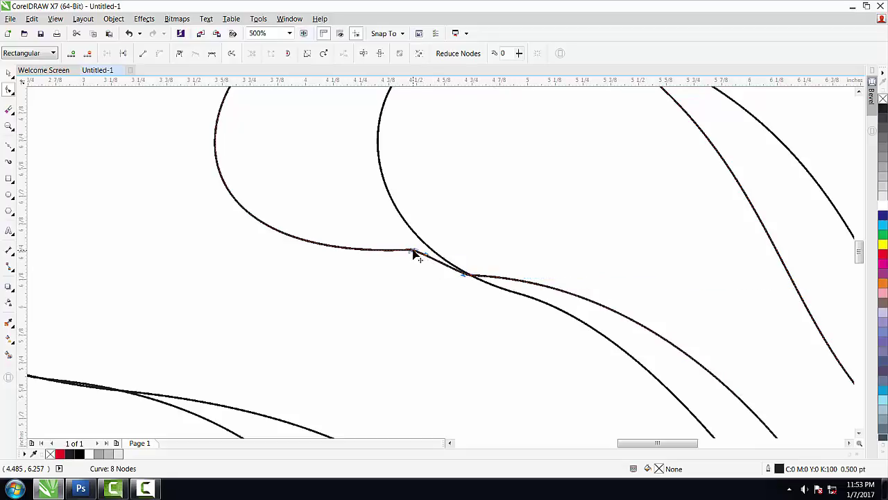
{"action": "left_click", "coordinate": [410, 251]}
{"action": "key", "text": "Delete"}
{"action": "left_click", "coordinate": [410, 252]}
{"action": "key", "text": "Delete"}
{"action": "scroll", "coordinate": [416, 264], "scroll_direction": "down", "scroll_amount": 1}
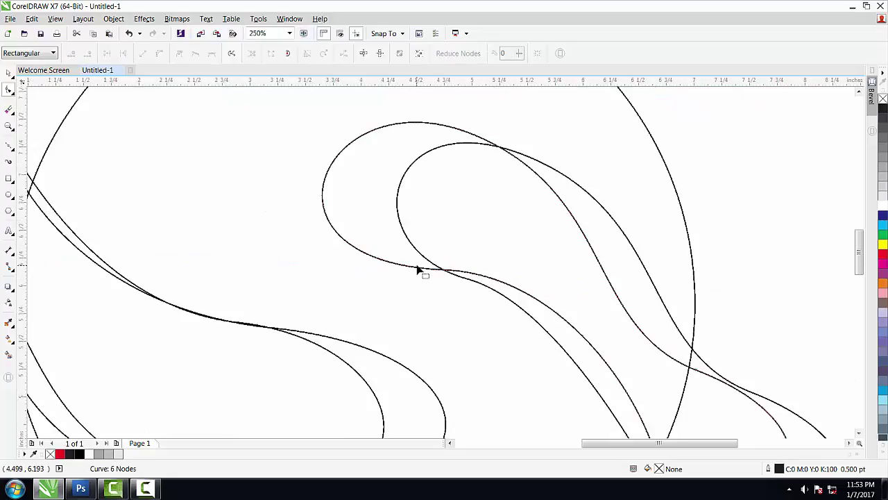
{"action": "scroll", "coordinate": [419, 252], "scroll_direction": "down", "scroll_amount": 1}
{"action": "scroll", "coordinate": [417, 222], "scroll_direction": "down", "scroll_amount": 1}
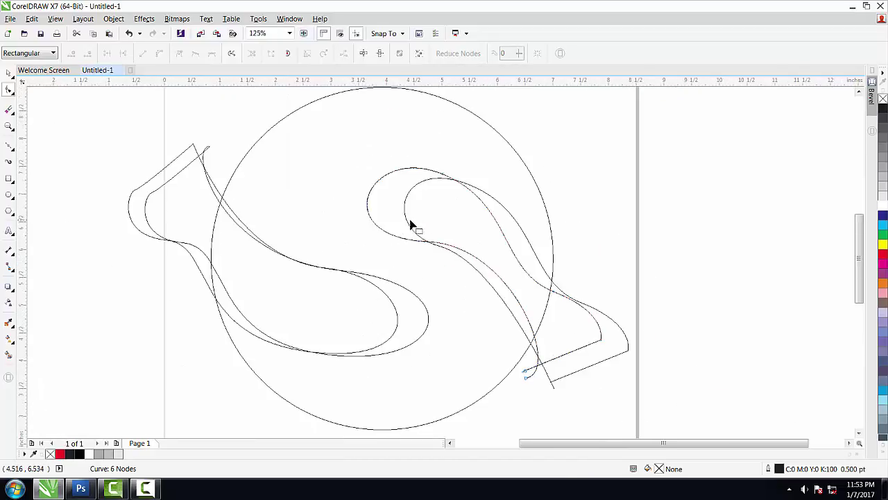
Nudge the right S-half copy slightly right and down.
{"action": "left_click", "coordinate": [8, 72]}
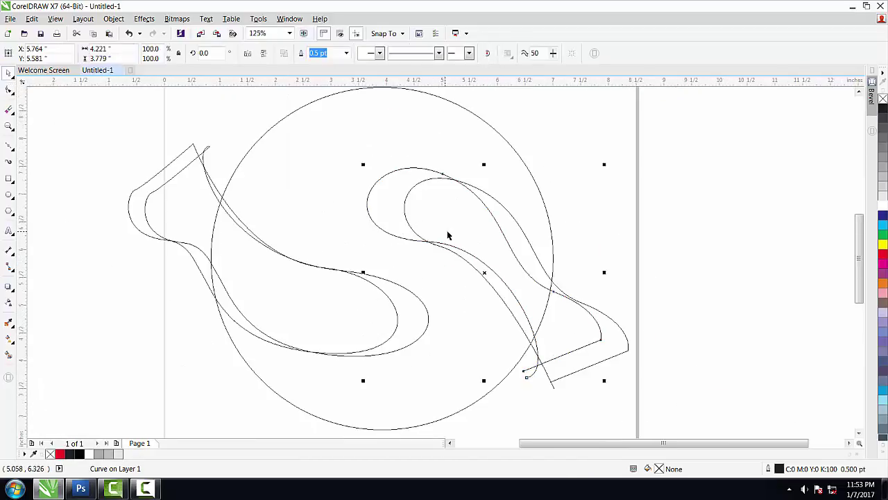
{"action": "left_click_drag", "start_coordinate": [448, 236], "coordinate": [451, 237]}
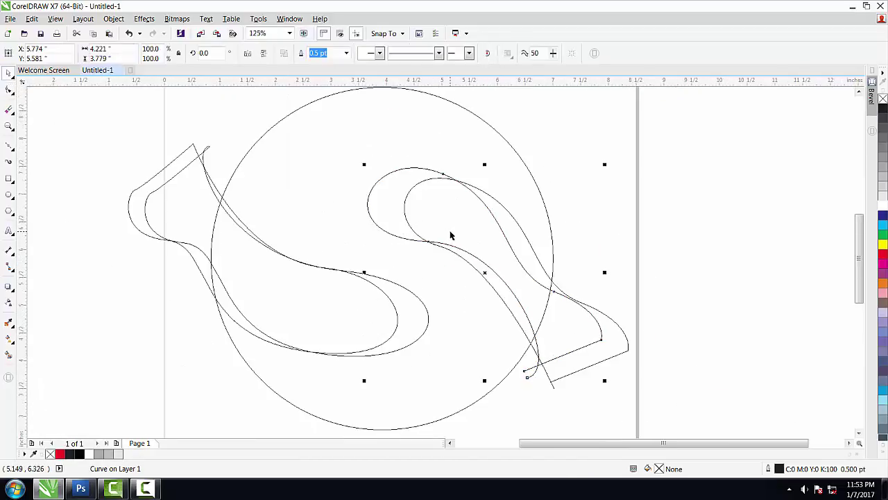
{"action": "left_click_drag", "start_coordinate": [375, 186], "coordinate": [376, 194]}
{"action": "left_click", "coordinate": [388, 194]}
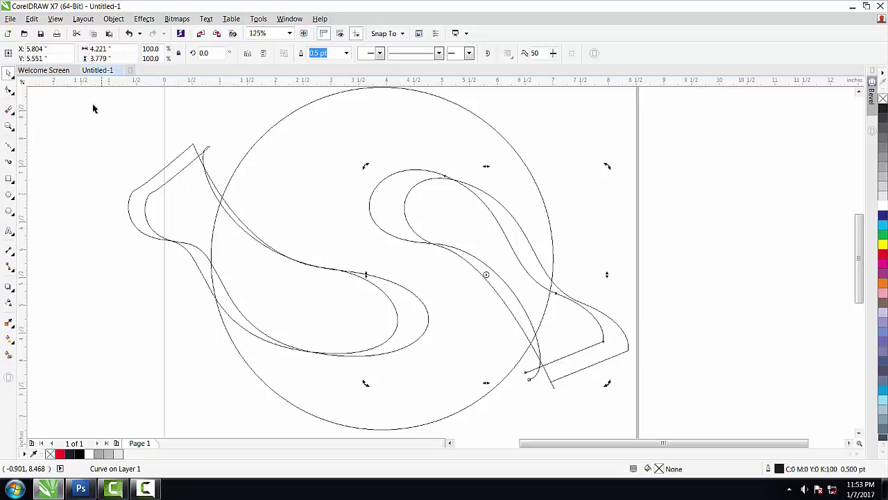
Pull the copy's upper lobe nodes left and move its end node onto the bottom line.
{"action": "left_click", "coordinate": [8, 91]}
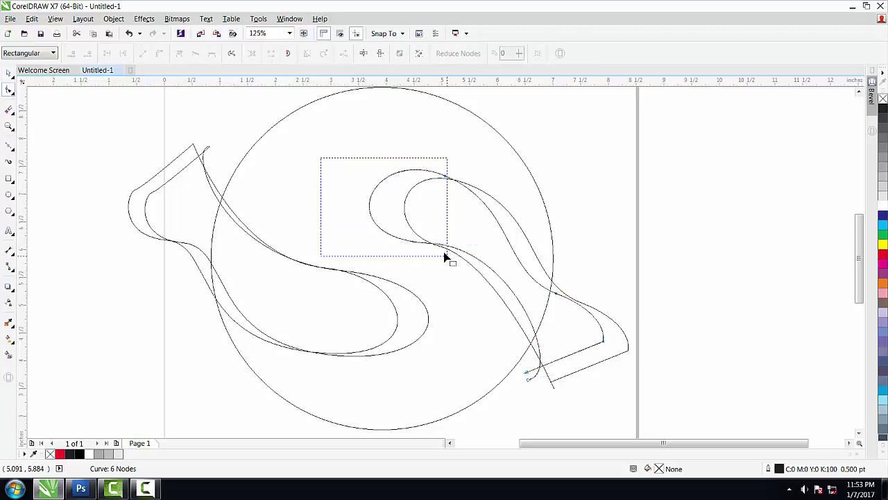
{"action": "left_click_drag", "start_coordinate": [366, 213], "coordinate": [446, 254]}
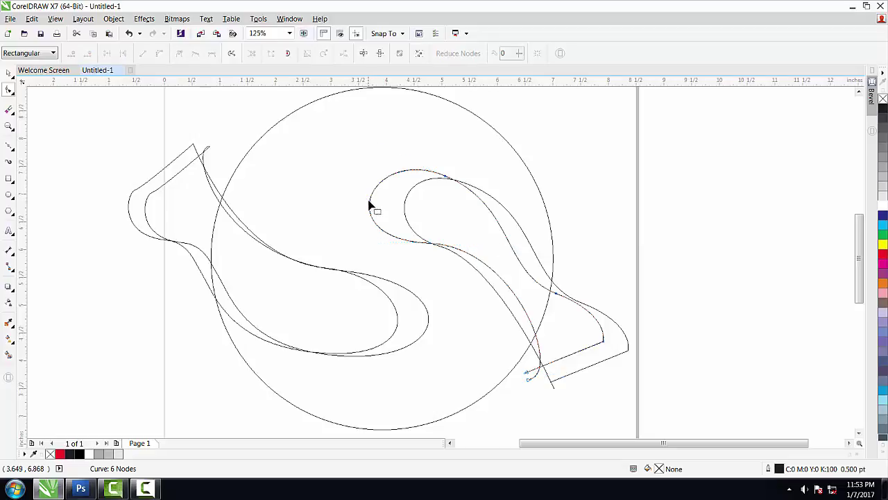
{"action": "mouse_move", "coordinate": [369, 203]}
{"action": "left_mouse_down"}
{"action": "mouse_move", "coordinate": [368, 211]}
{"action": "mouse_move", "coordinate": [394, 207]}
{"action": "left_mouse_up"}
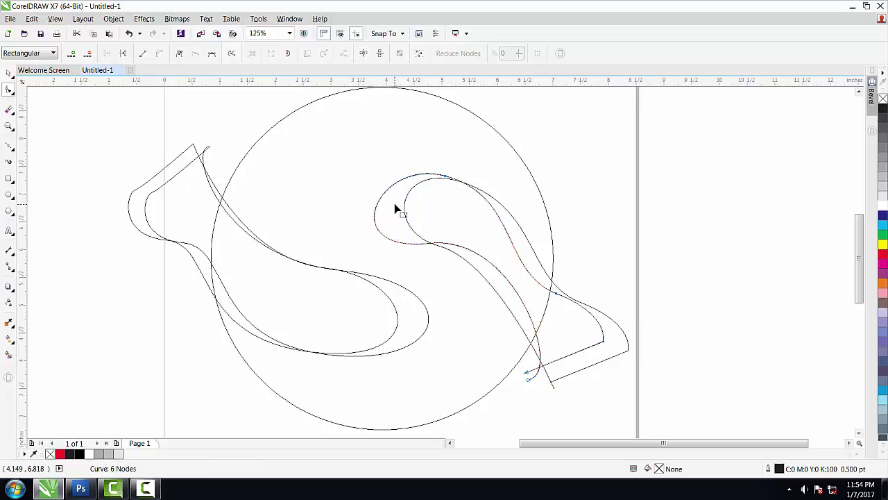
{"action": "scroll", "coordinate": [393, 218], "scroll_direction": "down", "scroll_amount": 2}
{"action": "scroll", "coordinate": [449, 298], "scroll_direction": "up", "scroll_amount": 4}
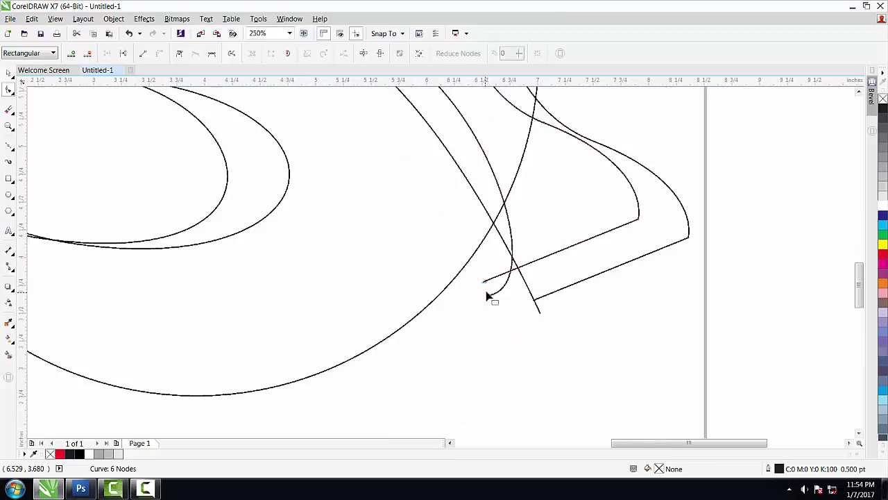
{"action": "left_click_drag", "start_coordinate": [485, 283], "coordinate": [491, 297]}
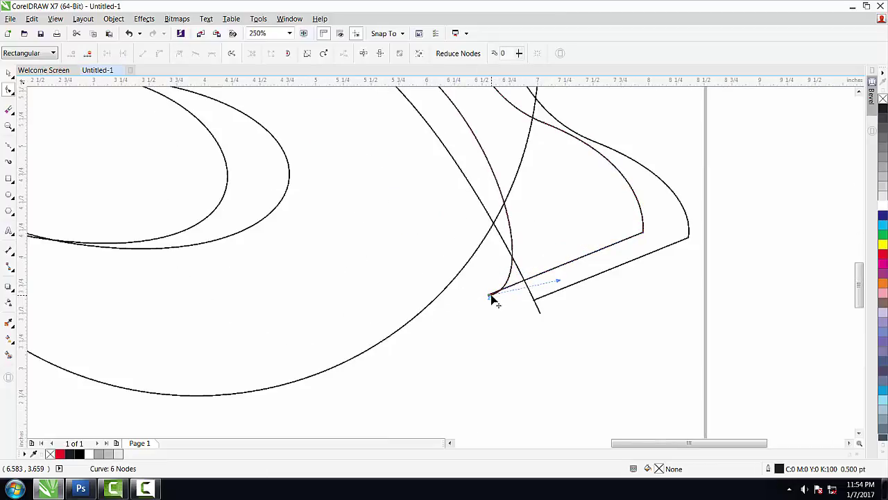
{"action": "key", "text": "Delete"}
{"action": "key", "text": "ctrl+z"}
{"action": "scroll", "coordinate": [472, 288], "scroll_direction": "down", "scroll_amount": 4}
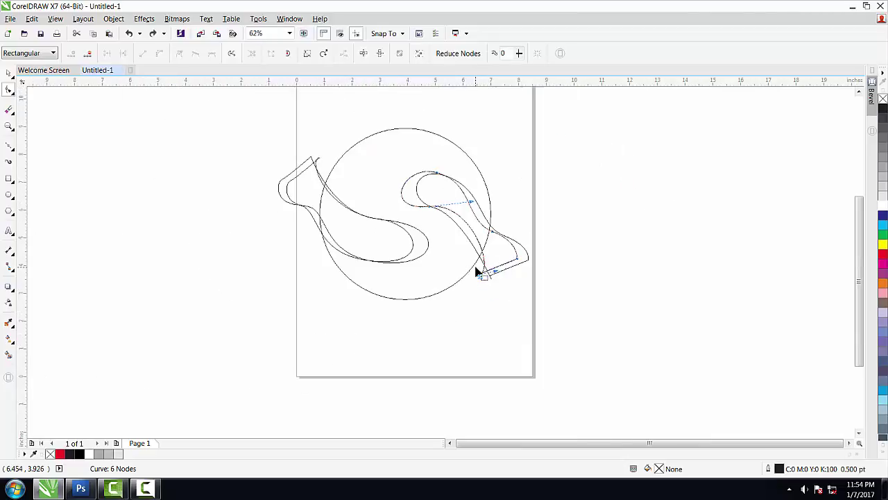
{"action": "left_click", "coordinate": [9, 73]}
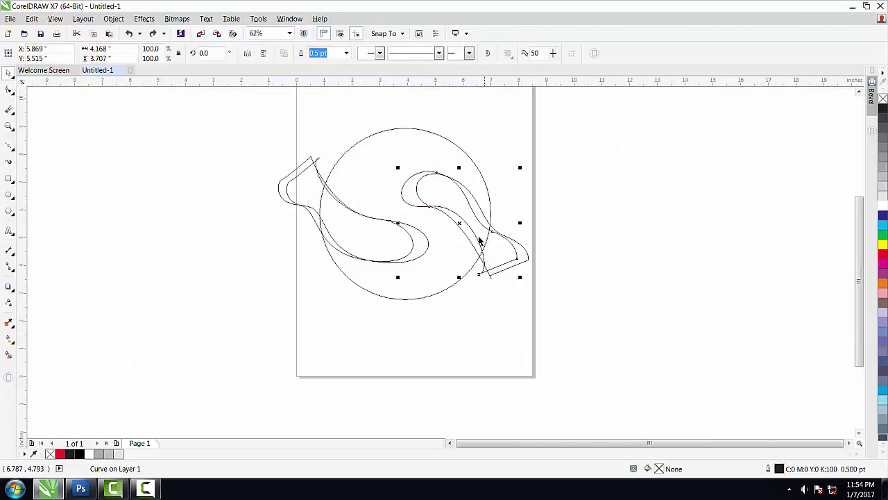
{"action": "scroll", "coordinate": [431, 183], "scroll_direction": "up", "scroll_amount": 2}
Fill the inner S curve with solid red, undoing an accidental move of the right curve.
{"action": "left_click", "coordinate": [593, 201]}
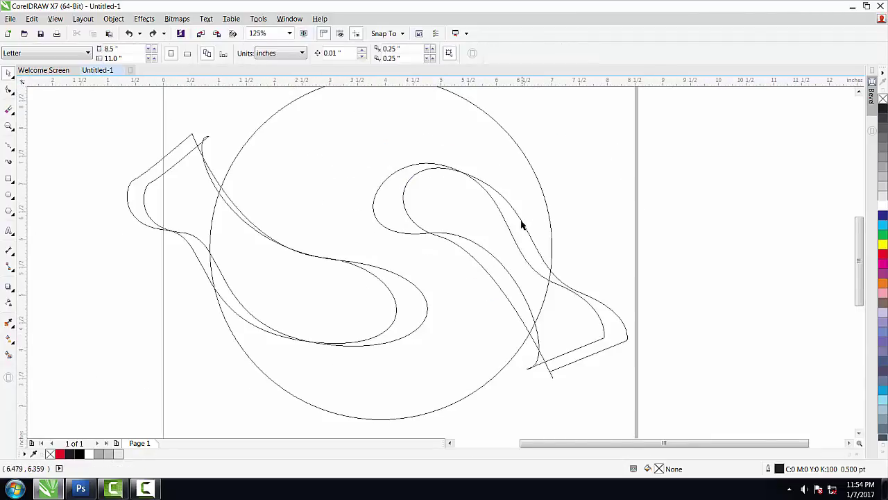
{"action": "left_click", "coordinate": [523, 222]}
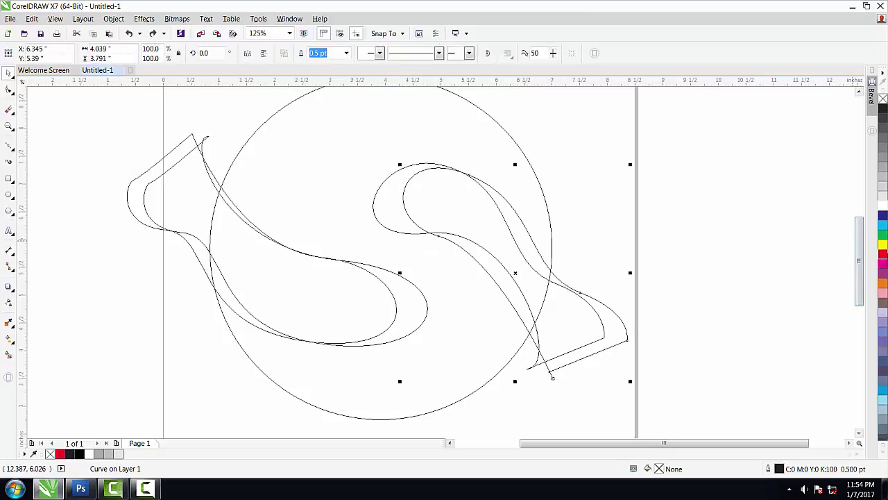
{"action": "left_click", "coordinate": [883, 254]}
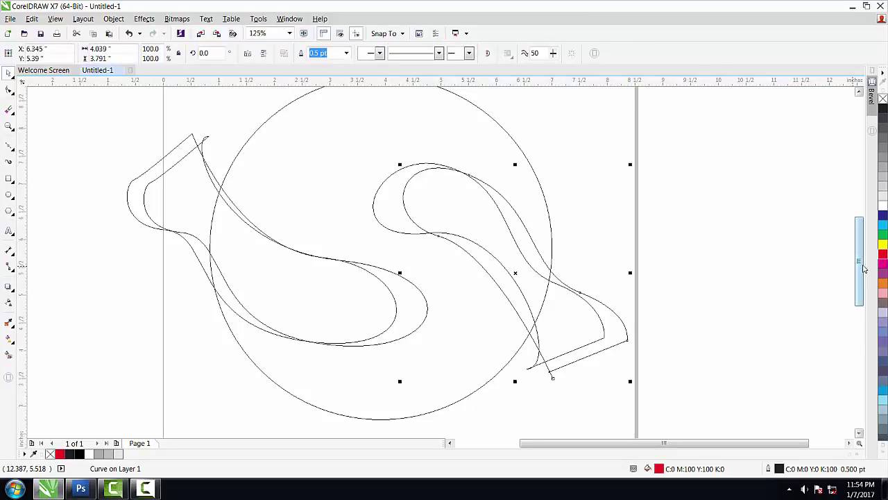
{"action": "left_click", "coordinate": [637, 248]}
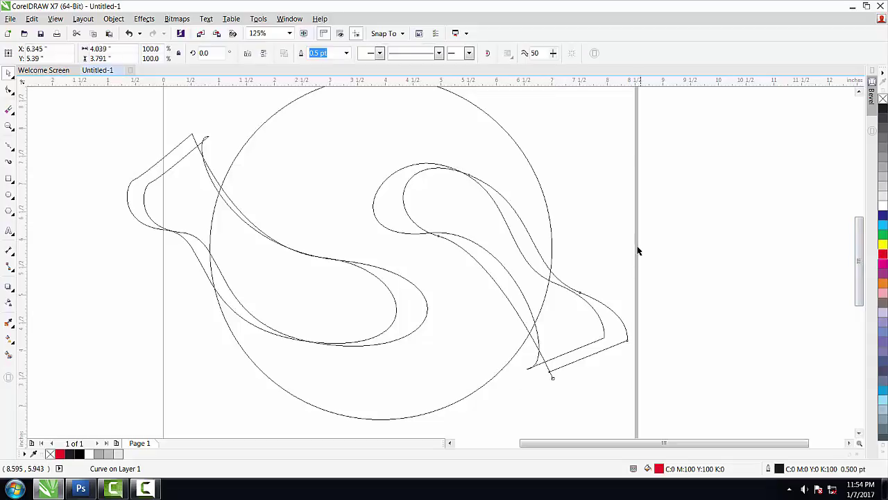
{"action": "mouse_move", "coordinate": [611, 303]}
{"action": "left_mouse_down"}
{"action": "mouse_move", "coordinate": [633, 285]}
{"action": "mouse_move", "coordinate": [632, 274]}
{"action": "left_mouse_up"}
{"action": "key", "text": "ctrl+z"}
Fill the left half of the S with red, undoing a stray move of the right curve.
{"action": "left_click", "coordinate": [344, 306]}
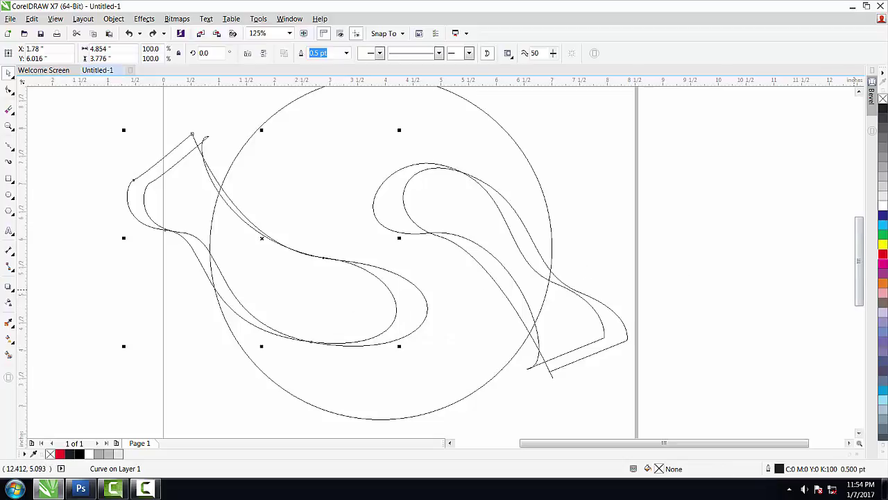
{"action": "left_click", "coordinate": [882, 257]}
{"action": "left_click", "coordinate": [615, 321]}
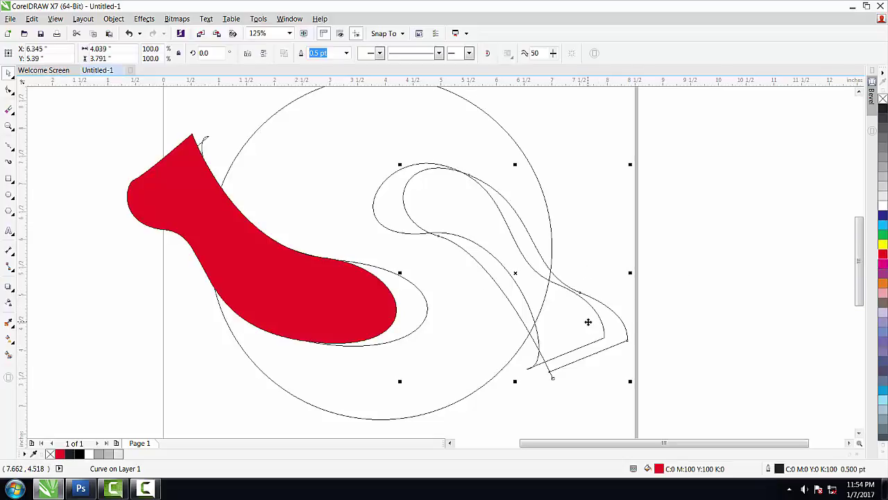
{"action": "key", "text": "F10"}
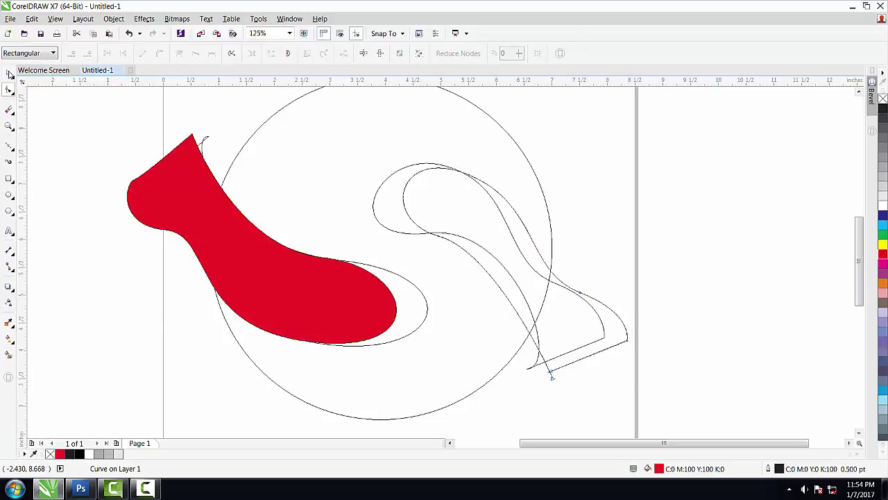
{"action": "left_click", "coordinate": [8, 72]}
{"action": "left_click_drag", "start_coordinate": [394, 205], "coordinate": [432, 210]}
{"action": "key", "text": "ctrl+z"}
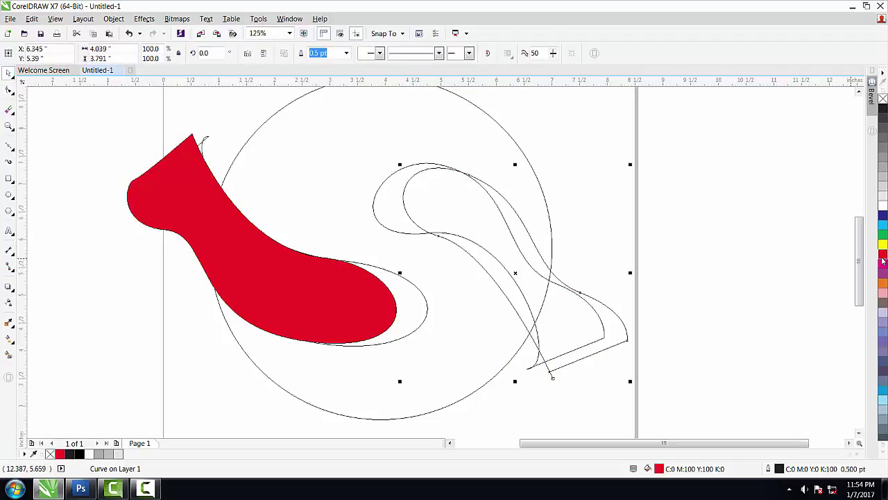
Pick through the overlapping right S curves and delete the unwanted one.
{"action": "left_click", "coordinate": [587, 305]}
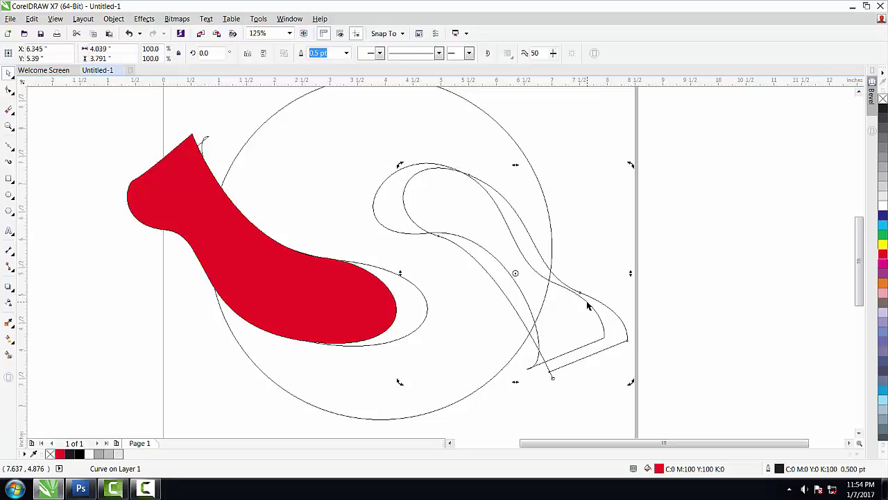
{"action": "scroll", "coordinate": [541, 362], "scroll_direction": "up", "scroll_amount": 5}
{"action": "left_click", "coordinate": [485, 379]}
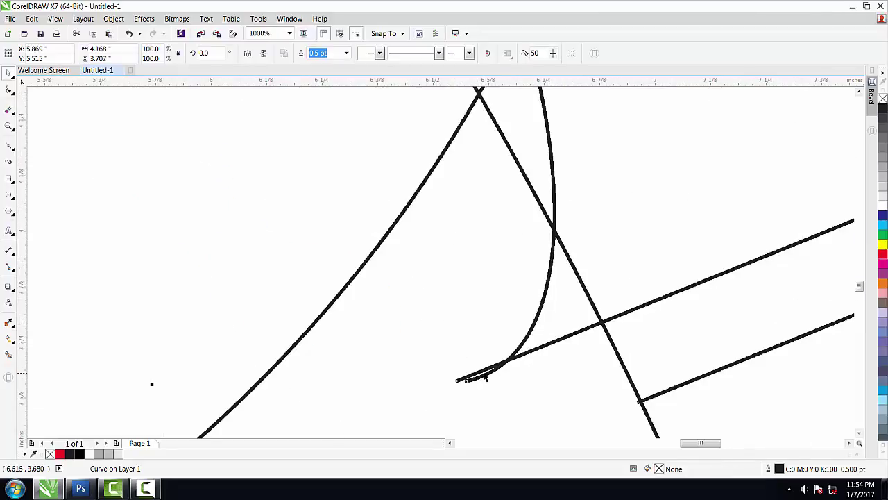
{"action": "scroll", "coordinate": [486, 173], "scroll_direction": "down", "scroll_amount": 4}
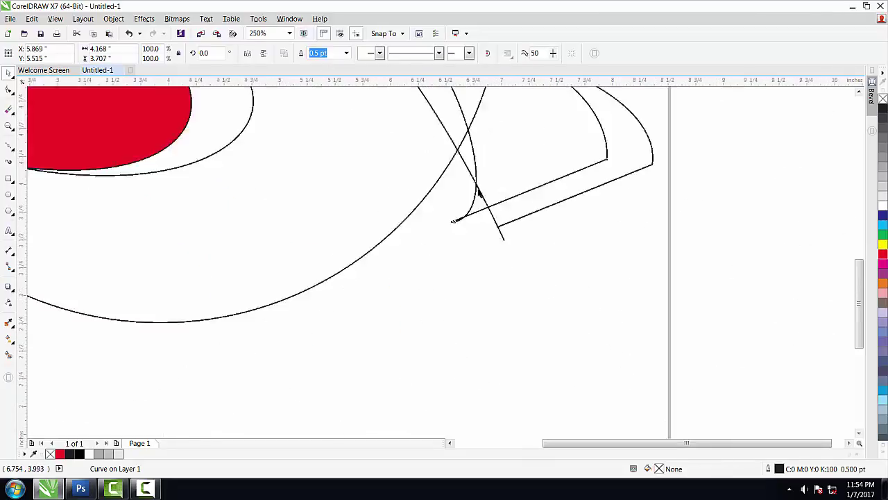
{"action": "scroll", "coordinate": [495, 173], "scroll_direction": "down", "scroll_amount": 1}
{"action": "left_click", "coordinate": [495, 173]}
{"action": "scroll", "coordinate": [494, 171], "scroll_direction": "down", "scroll_amount": 2}
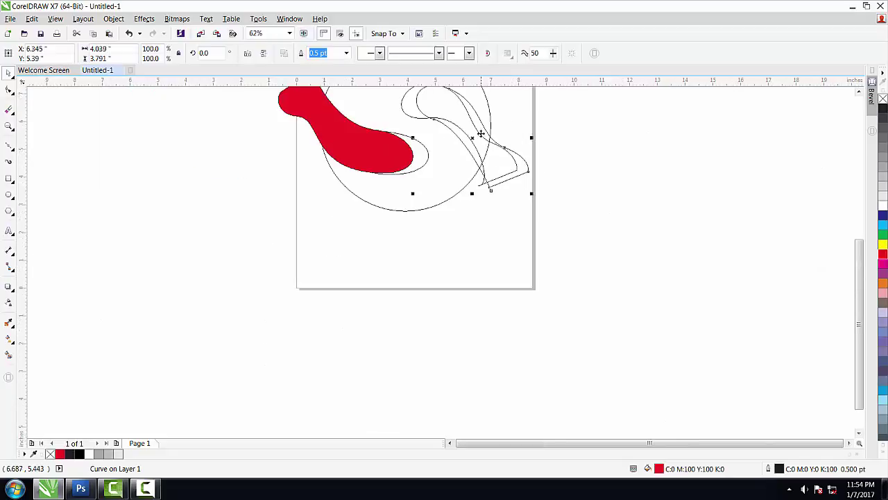
{"action": "scroll", "coordinate": [480, 133], "scroll_direction": "up", "scroll_amount": 2}
{"action": "scroll", "coordinate": [477, 163], "scroll_direction": "down", "scroll_amount": 2}
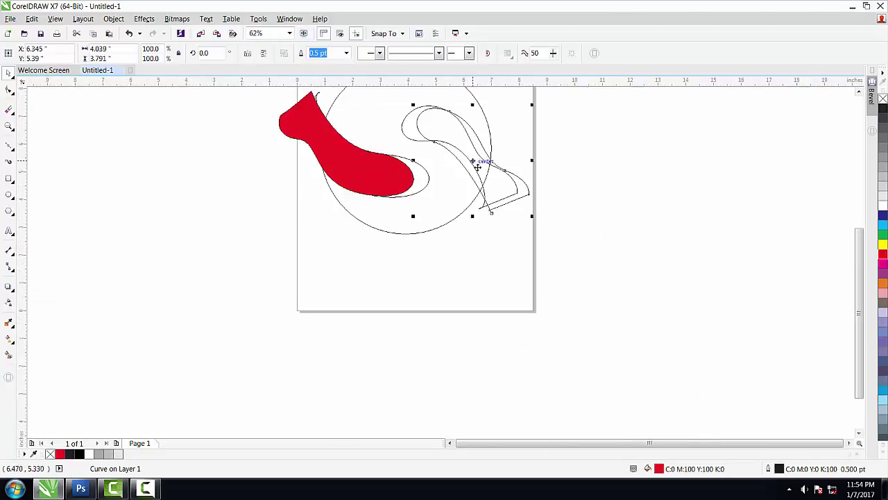
{"action": "left_click", "coordinate": [493, 204]}
{"action": "scroll", "coordinate": [488, 205], "scroll_direction": "up", "scroll_amount": 4}
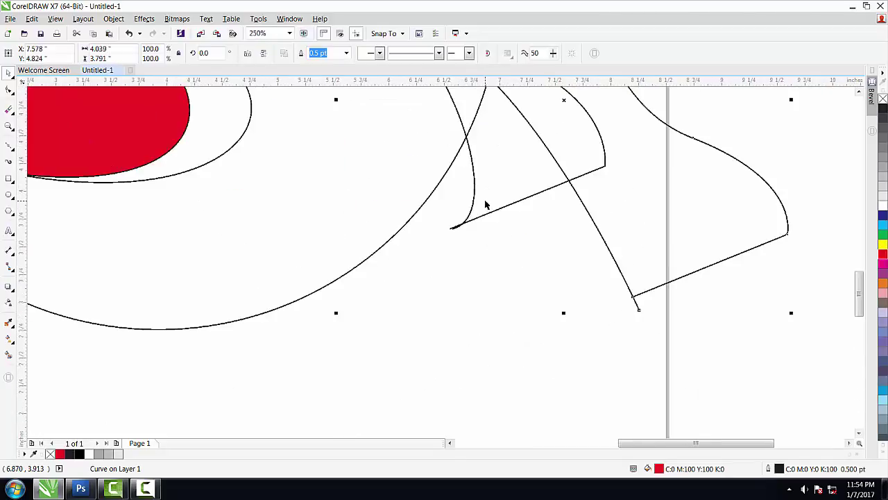
{"action": "scroll", "coordinate": [489, 205], "scroll_direction": "down", "scroll_amount": 4}
{"action": "left_click", "coordinate": [520, 194]}
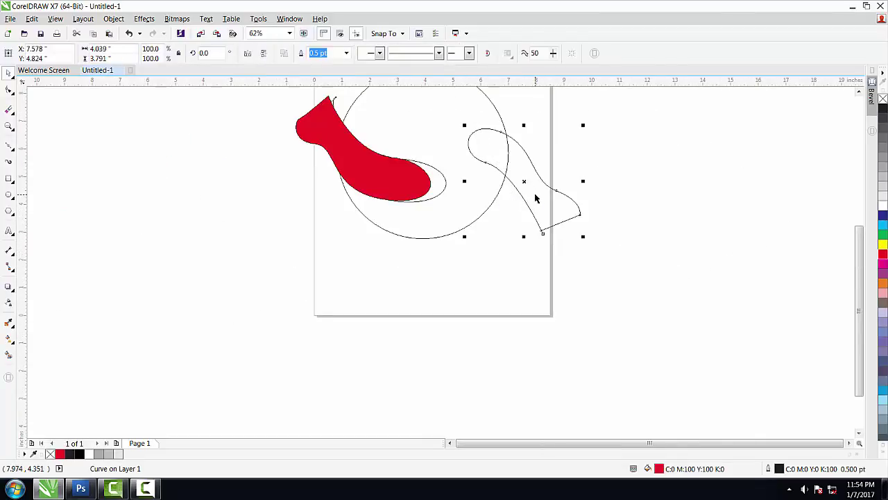
{"action": "key", "text": "Delete"}
Copy the red left half to the right side and rotate the copy about 163°.
{"action": "left_click_drag", "start_coordinate": [409, 178], "coordinate": [569, 208]}
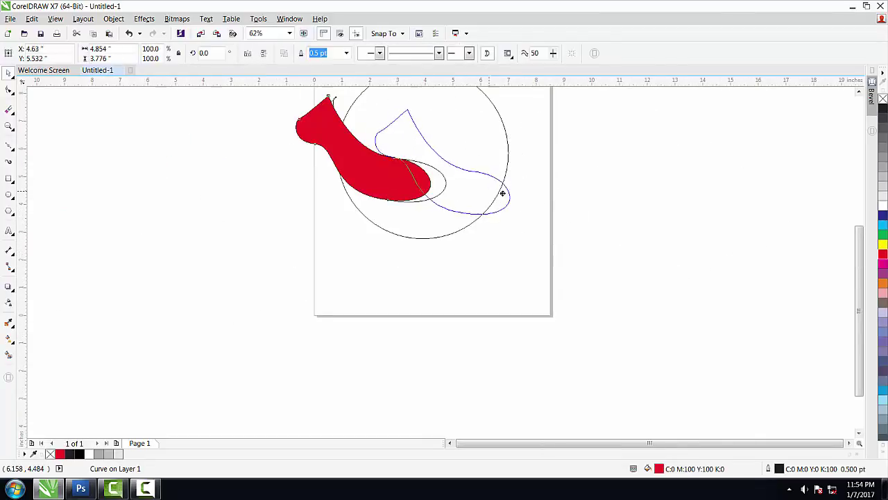
{"action": "right_click", "coordinate": [568, 208]}
{"action": "mouse_move", "coordinate": [596, 117]}
{"action": "left_mouse_down"}
{"action": "mouse_move", "coordinate": [514, 192]}
{"action": "mouse_move", "coordinate": [497, 180]}
{"action": "left_mouse_up"}
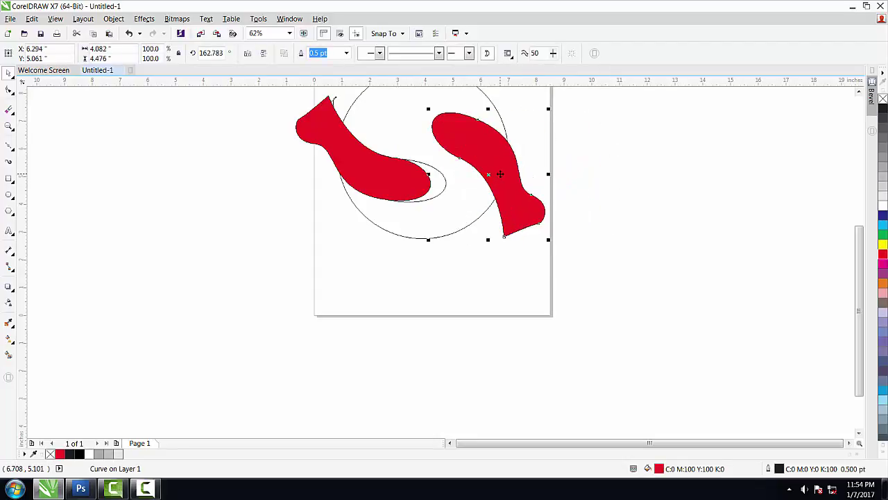
{"action": "left_click", "coordinate": [439, 194]}
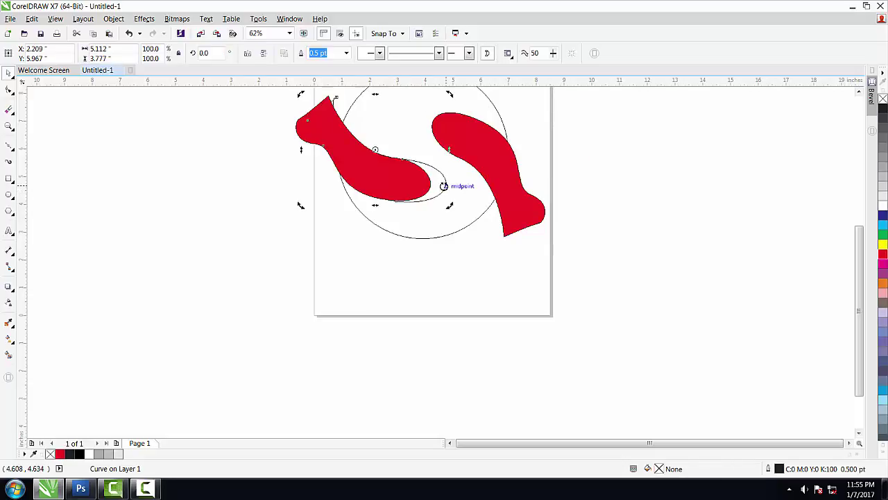
Tilt the outline curve about 6° as a first attempt, then deselect it.
{"action": "left_click_drag", "start_coordinate": [442, 185], "coordinate": [601, 217]}
{"action": "left_click", "coordinate": [436, 186]}
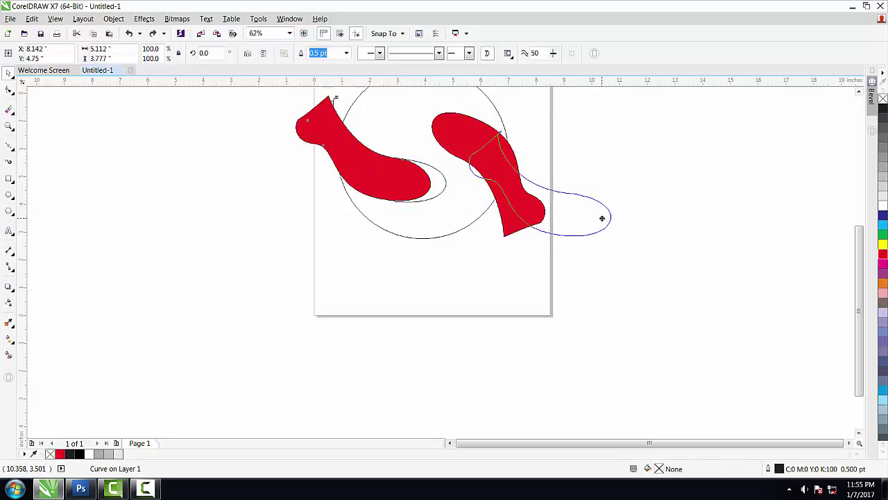
{"action": "left_click", "coordinate": [608, 142]}
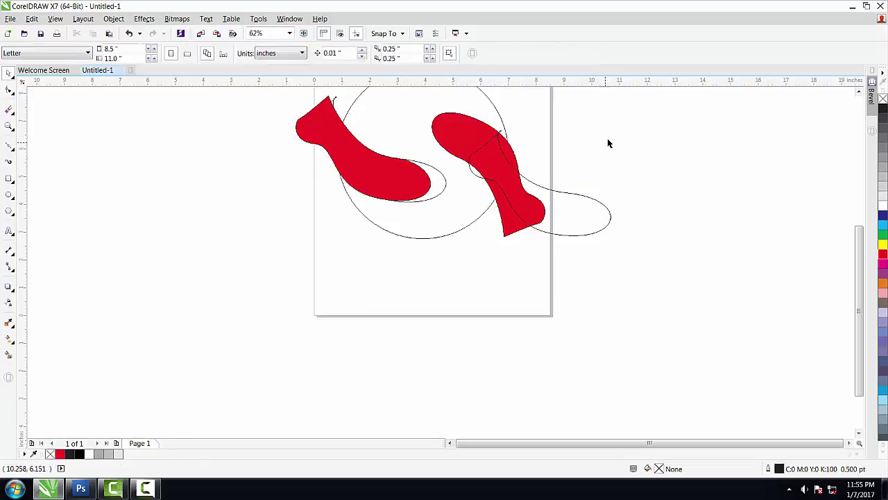
Rotate the spare outline curve about 162° and nudge it onto the right red fish.
{"action": "left_click", "coordinate": [566, 223]}
{"action": "left_click", "coordinate": [599, 215]}
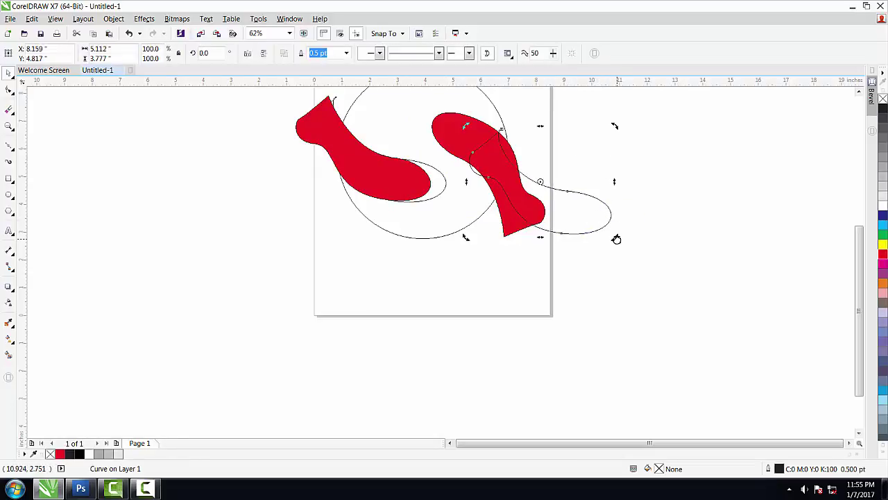
{"action": "left_click_drag", "start_coordinate": [616, 239], "coordinate": [478, 114]}
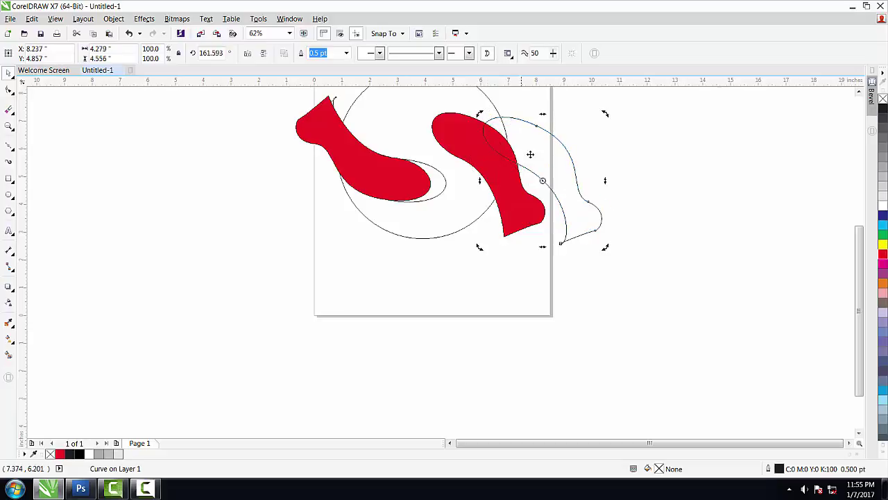
{"action": "left_click_drag", "start_coordinate": [530, 154], "coordinate": [470, 159]}
{"action": "scroll", "coordinate": [472, 157], "scroll_direction": "up", "scroll_amount": 1}
{"action": "scroll", "coordinate": [472, 156], "scroll_direction": "down", "scroll_amount": 1}
{"action": "scroll", "coordinate": [479, 139], "scroll_direction": "up", "scroll_amount": 1}
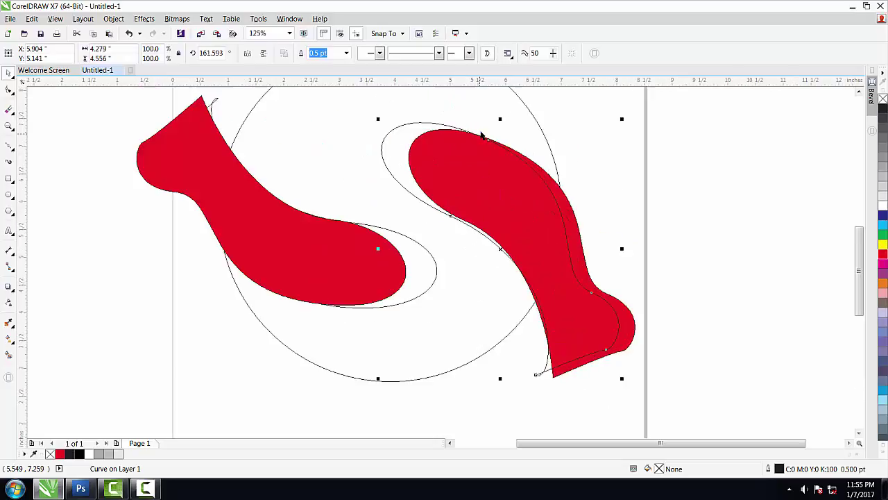
{"action": "scroll", "coordinate": [483, 136], "scroll_direction": "up", "scroll_amount": 1}
{"action": "mouse_move", "coordinate": [488, 138]}
{"action": "left_mouse_down"}
{"action": "mouse_move", "coordinate": [476, 157]}
{"action": "mouse_move", "coordinate": [459, 159]}
{"action": "left_mouse_up"}
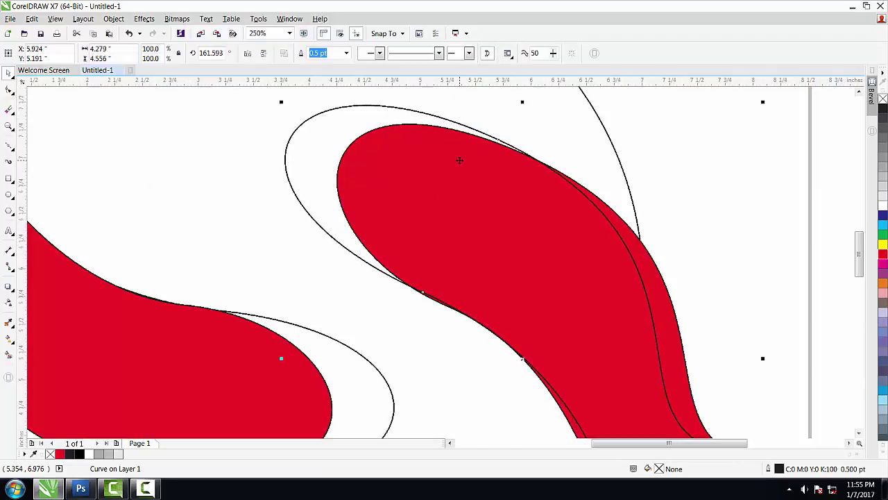
{"action": "scroll", "coordinate": [458, 160], "scroll_direction": "down", "scroll_amount": 2}
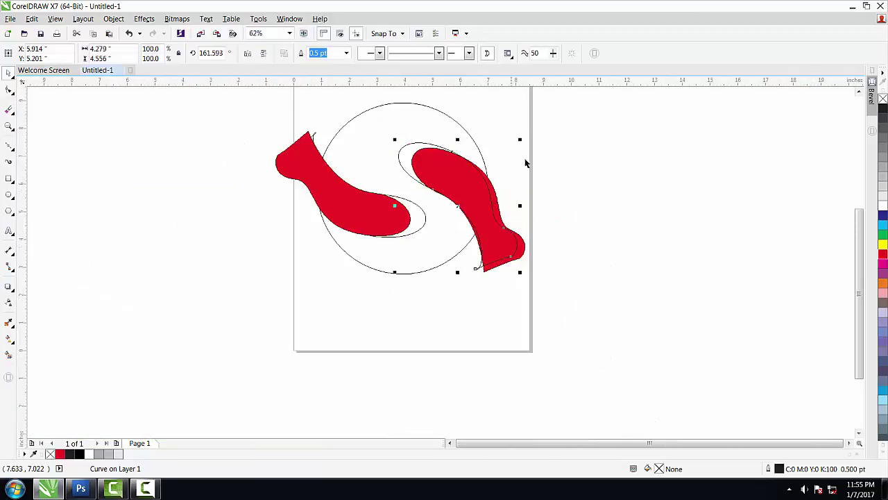
Fill the crescent by the right fish black and send it behind the red half.
{"action": "left_click", "coordinate": [547, 167]}
{"action": "left_click", "coordinate": [406, 154]}
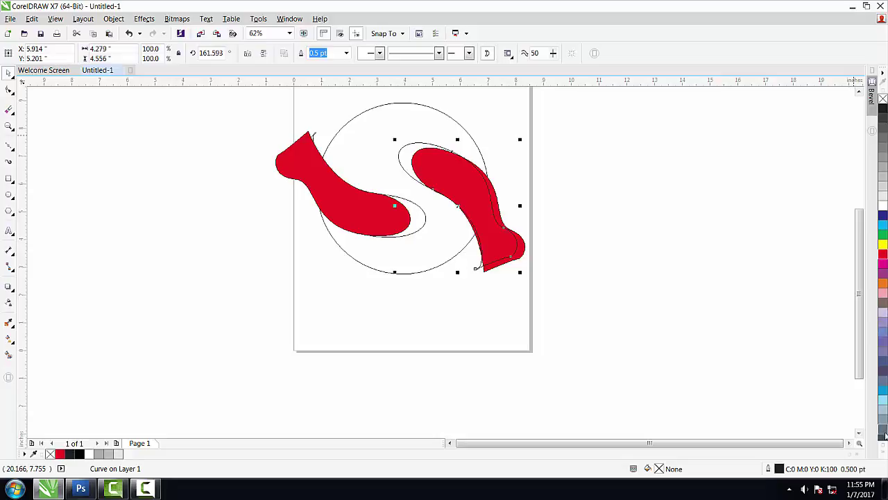
{"action": "left_click", "coordinate": [884, 455]}
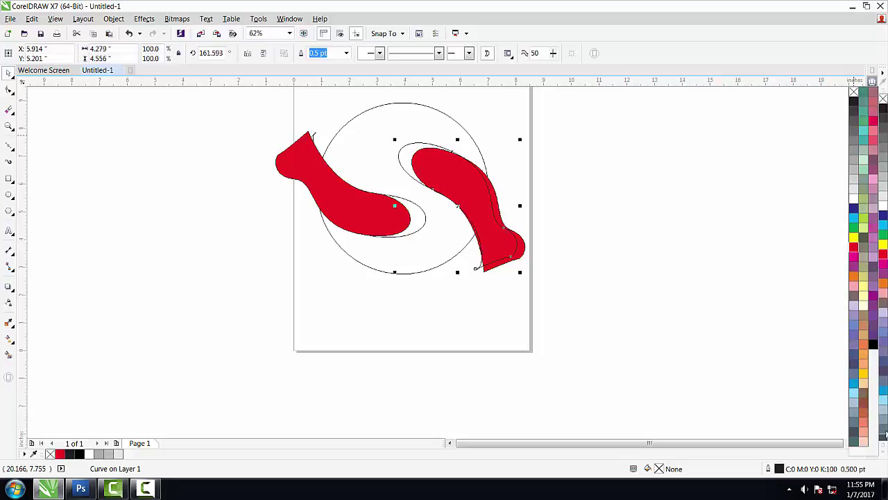
{"action": "left_click", "coordinate": [874, 347]}
{"action": "key", "text": "ctrl+Page_Down"}
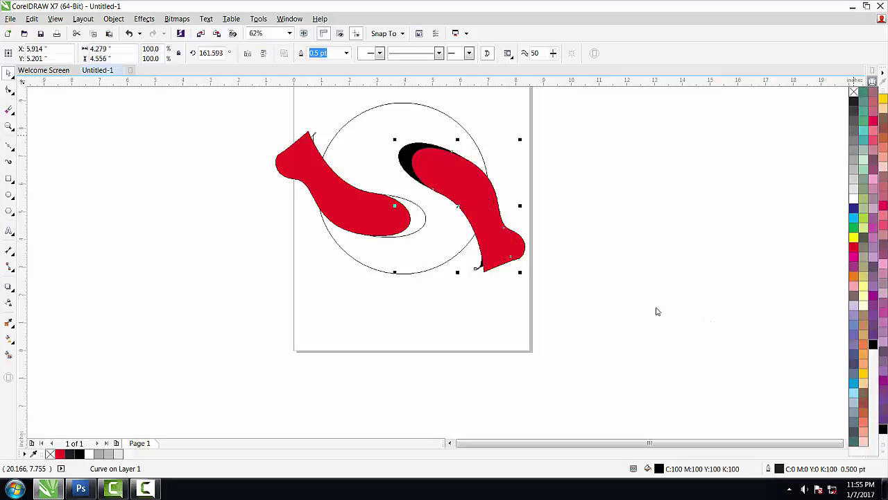
Fill the left crescent black and remove its outline.
{"action": "left_click", "coordinate": [420, 219]}
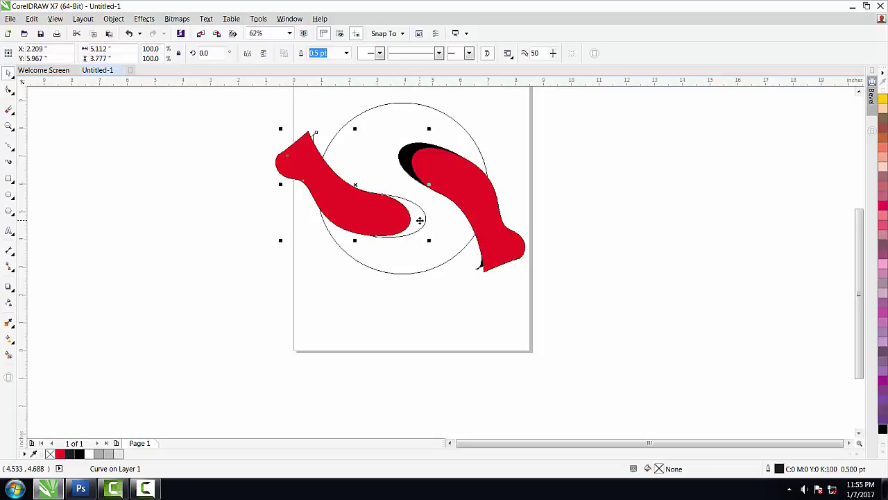
{"action": "left_click", "coordinate": [883, 430]}
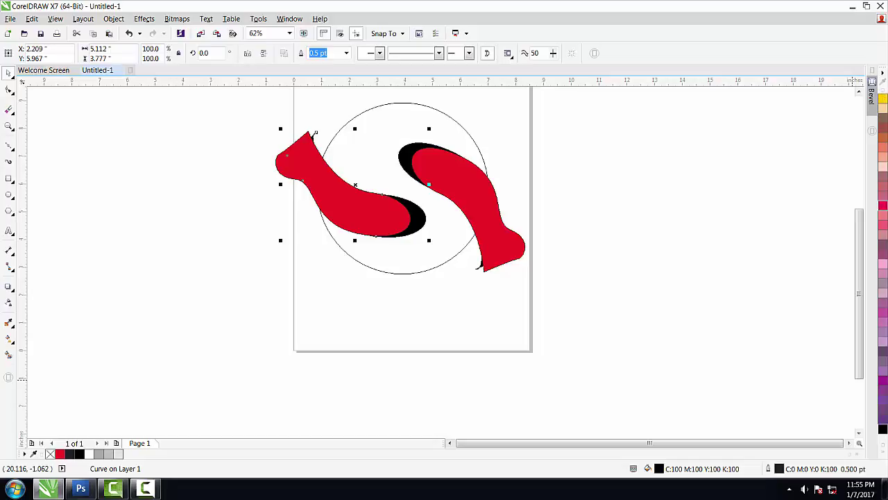
{"action": "left_click", "coordinate": [884, 447]}
{"action": "left_click", "coordinate": [854, 94]}
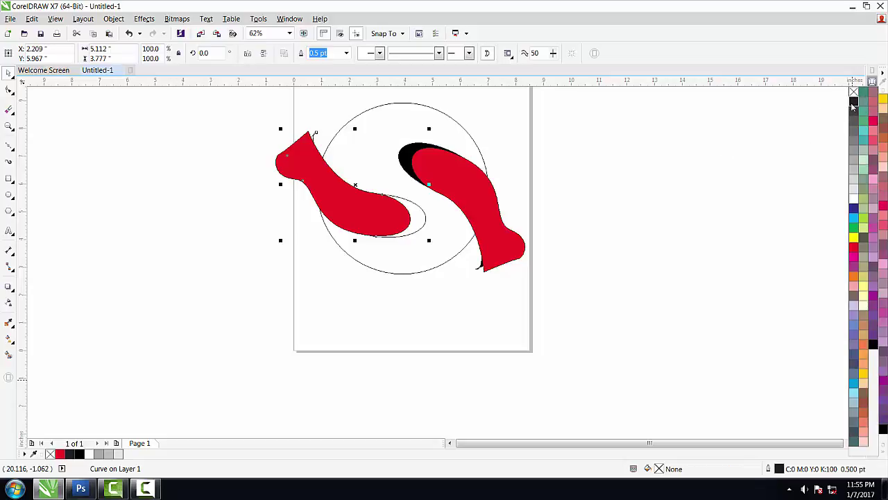
{"action": "left_click", "coordinate": [875, 344]}
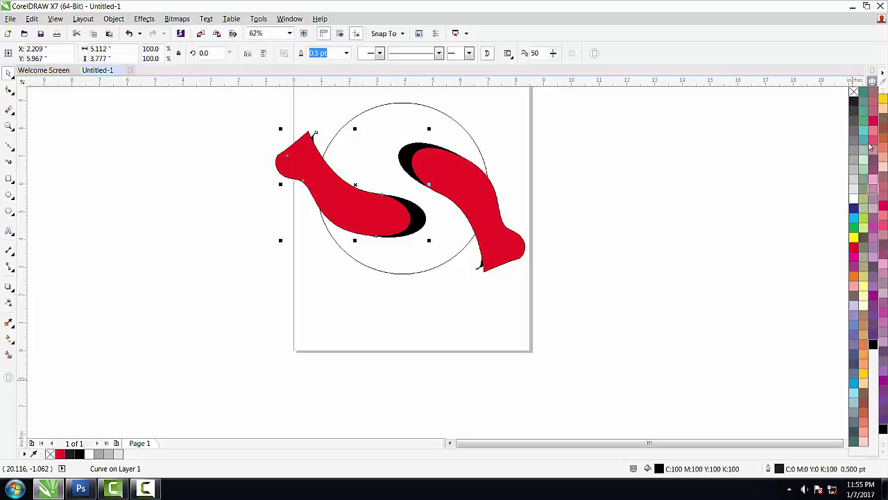
{"action": "right_click", "coordinate": [854, 95]}
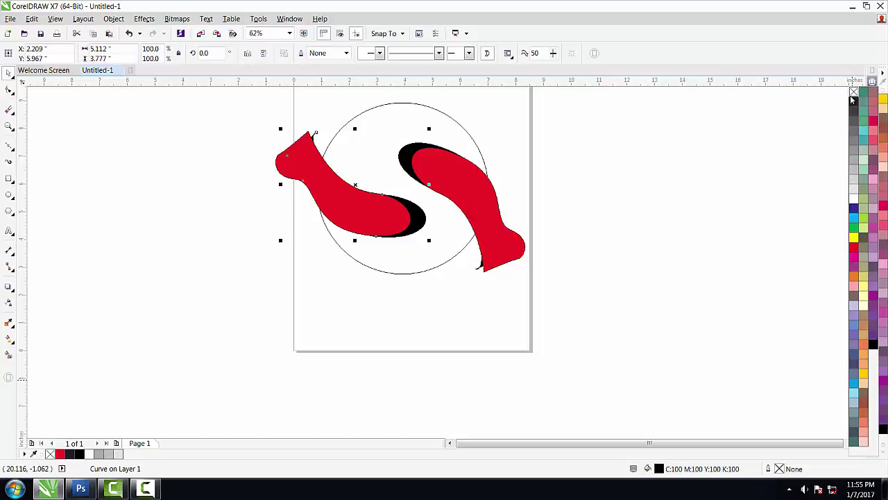
{"action": "left_click", "coordinate": [477, 201]}
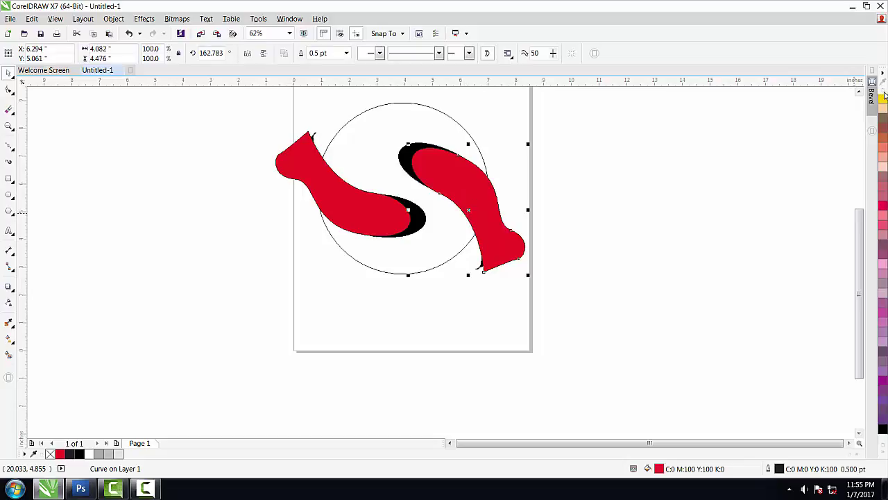
Remove the outline from the black shadow behind the right fish.
{"action": "left_click", "coordinate": [872, 92]}
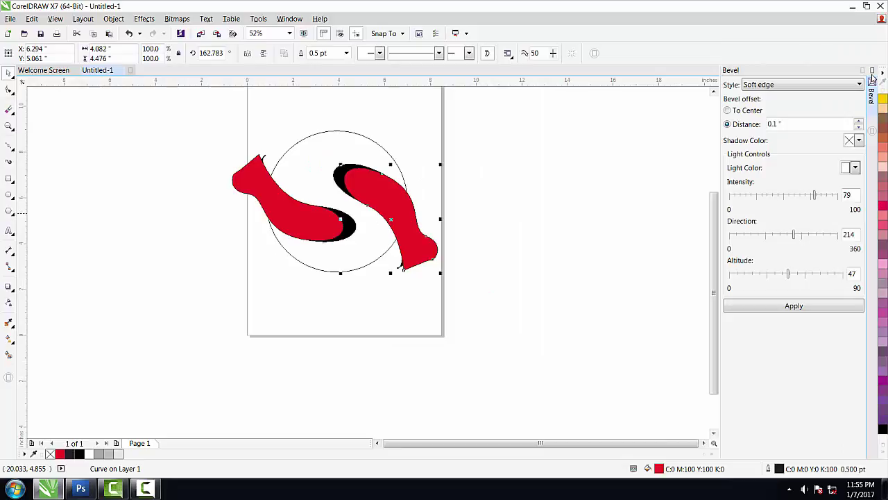
{"action": "left_click", "coordinate": [872, 93]}
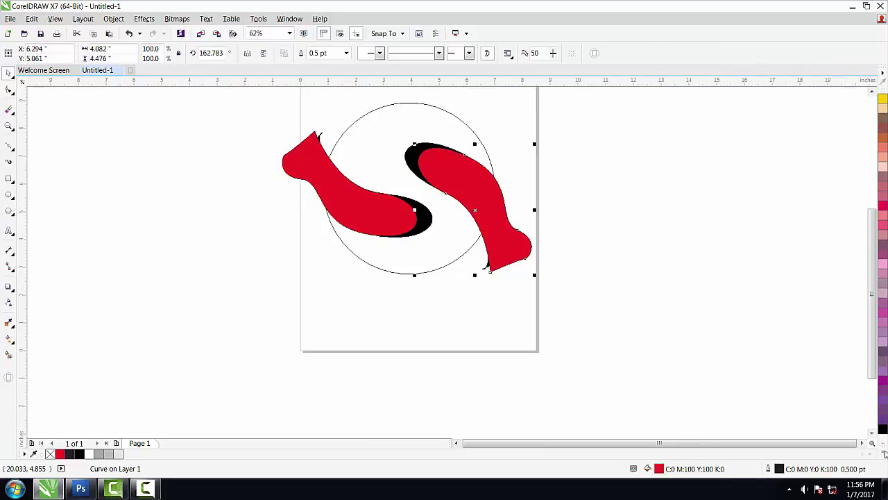
{"action": "left_click", "coordinate": [884, 452]}
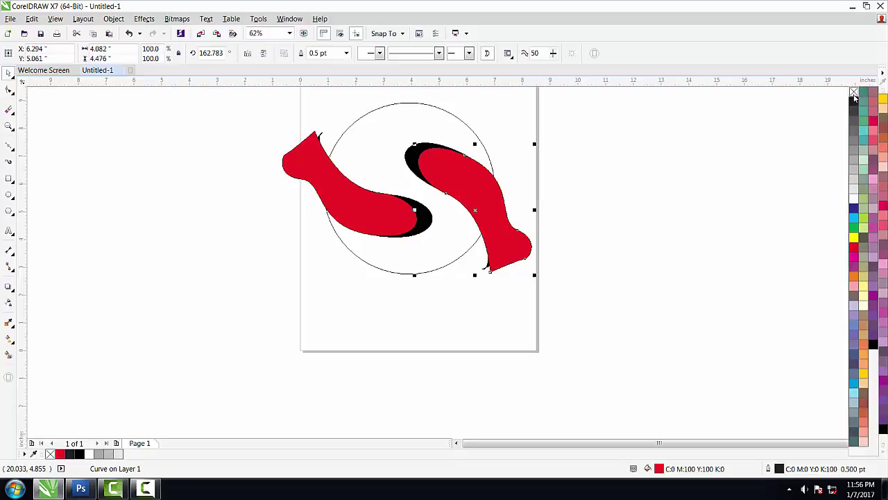
{"action": "left_click", "coordinate": [413, 148]}
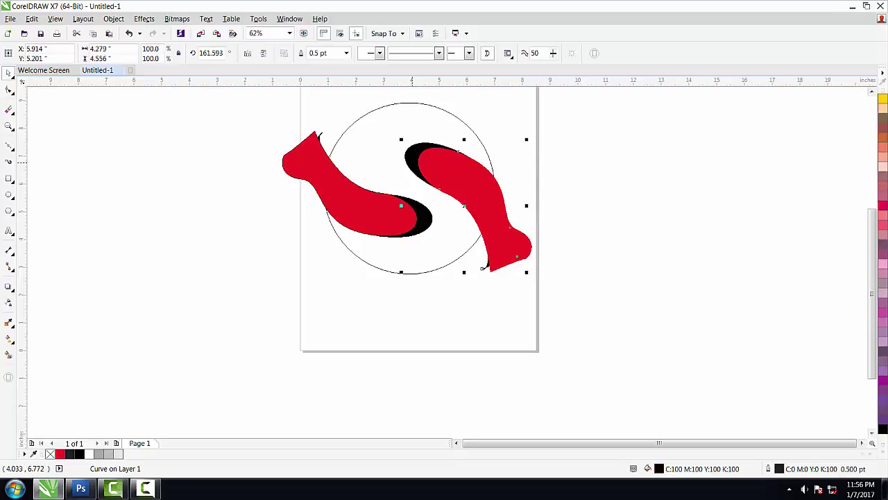
{"action": "left_click", "coordinate": [885, 453]}
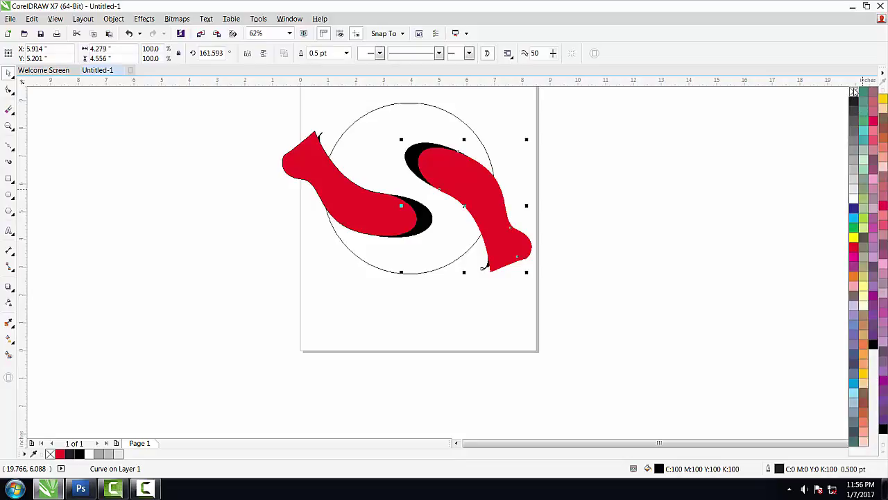
{"action": "right_click", "coordinate": [855, 92]}
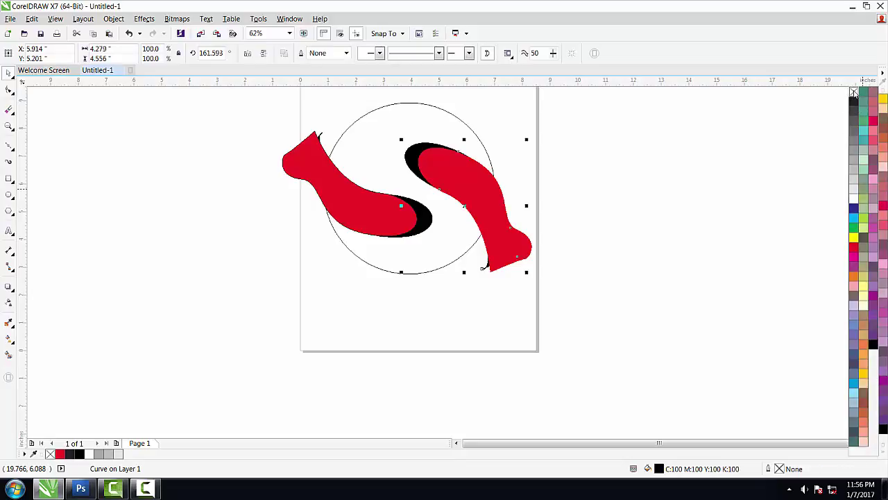
Remove the outline from the left red fish.
{"action": "left_click", "coordinate": [403, 208]}
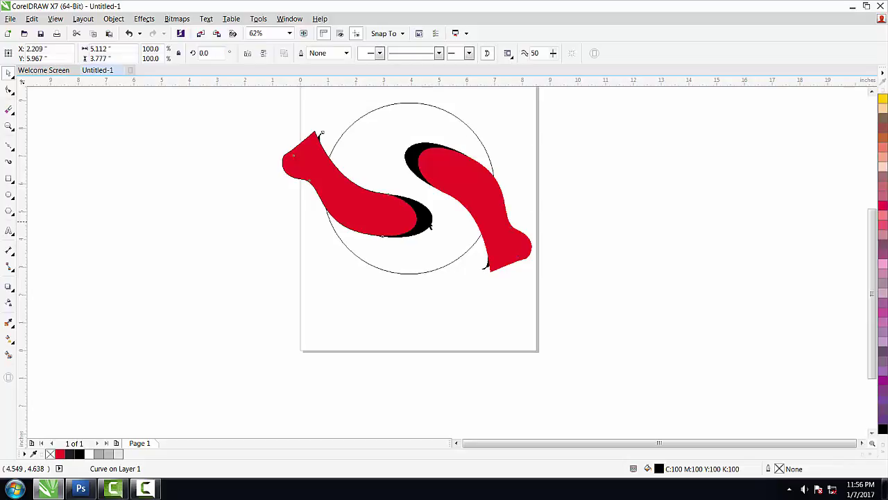
{"action": "left_click", "coordinate": [884, 452]}
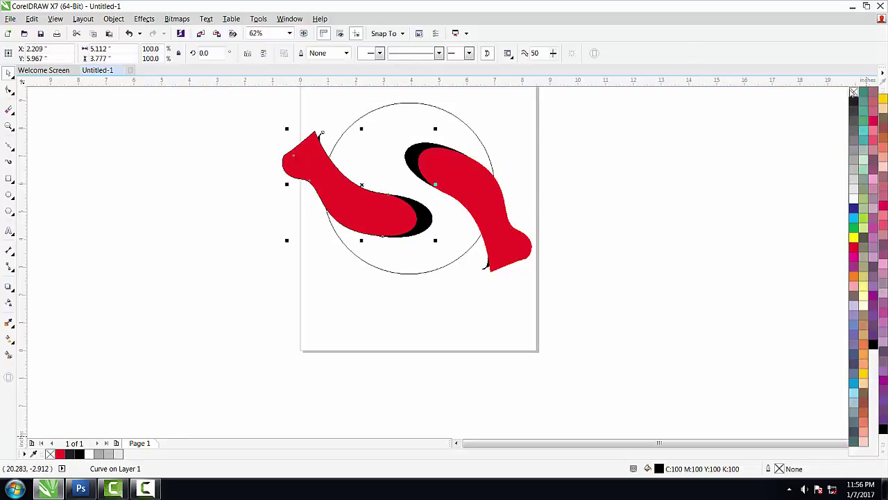
{"action": "left_click", "coordinate": [345, 204]}
{"action": "key", "text": "F10"}
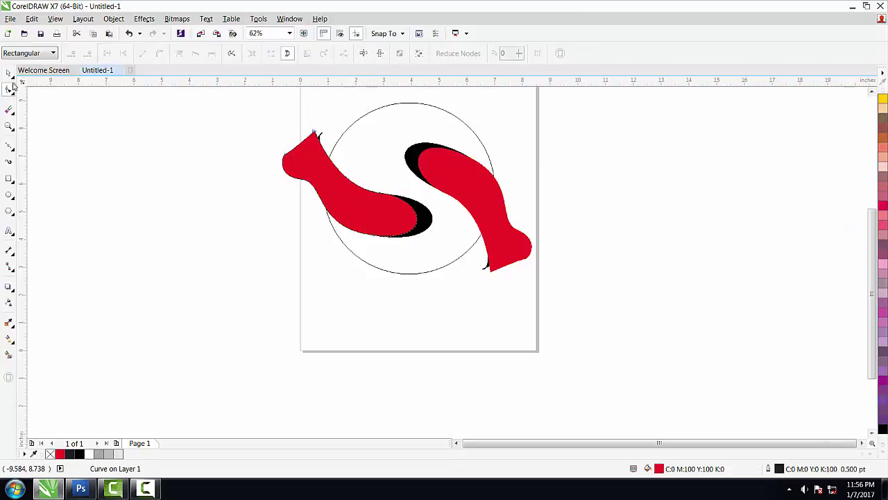
{"action": "left_click", "coordinate": [9, 72]}
{"action": "left_click_drag", "start_coordinate": [414, 232], "coordinate": [417, 232]}
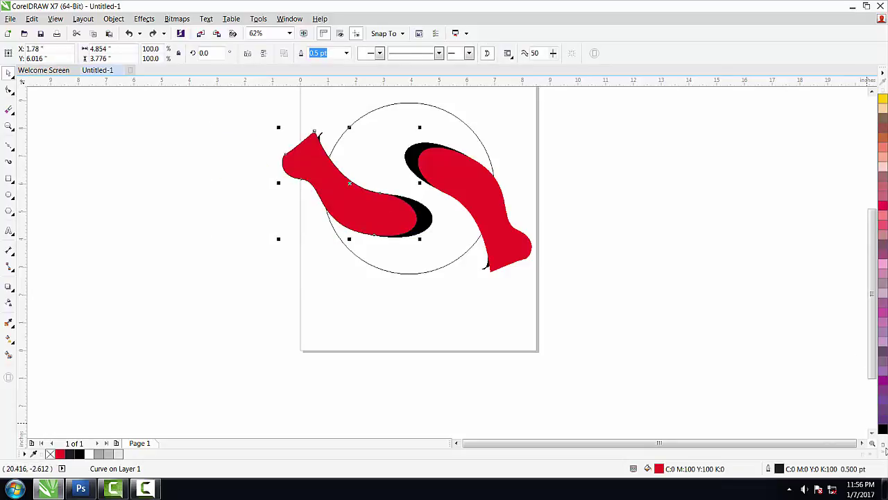
{"action": "left_click", "coordinate": [883, 450]}
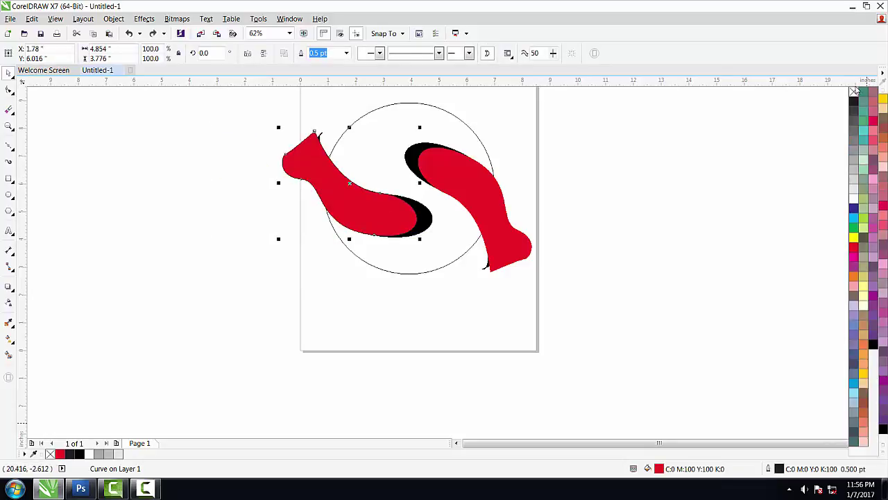
{"action": "right_click", "coordinate": [855, 93]}
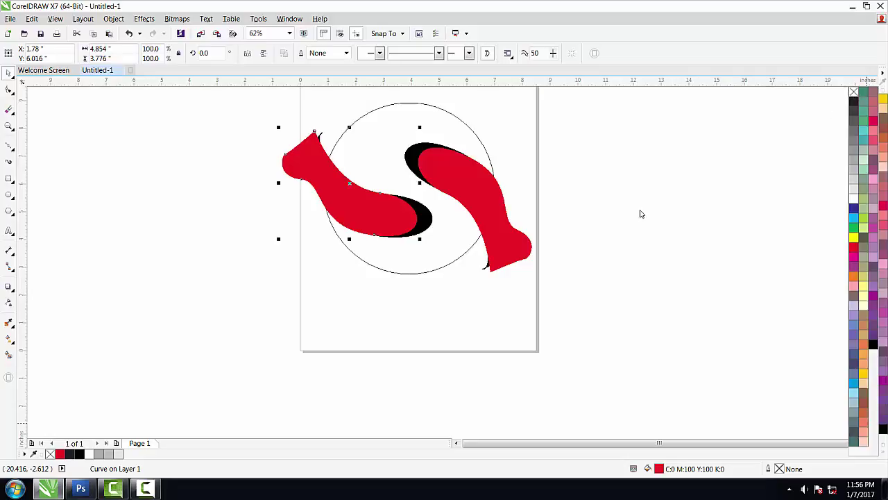
{"action": "left_click", "coordinate": [486, 229]}
Draw a background rectangle around the design, fill it 30% gray, and select the logo objects.
{"action": "scroll", "coordinate": [446, 228], "scroll_direction": "down", "scroll_amount": 1}
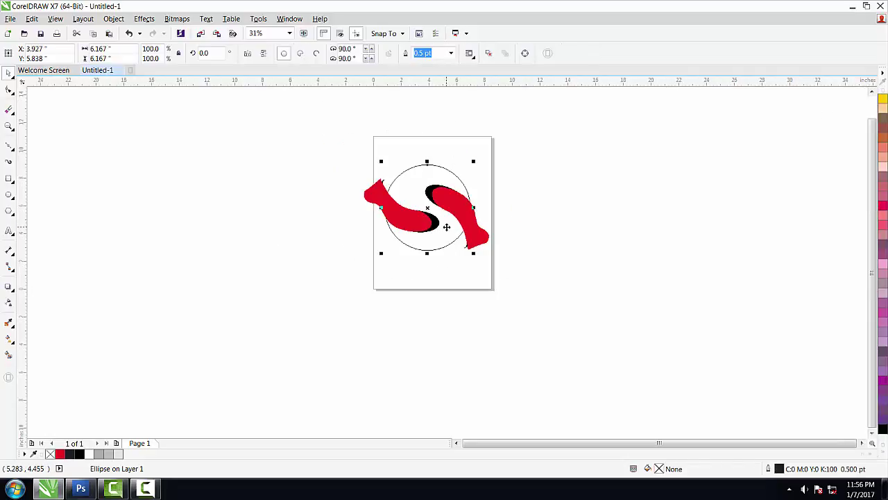
{"action": "left_click", "coordinate": [9, 179]}
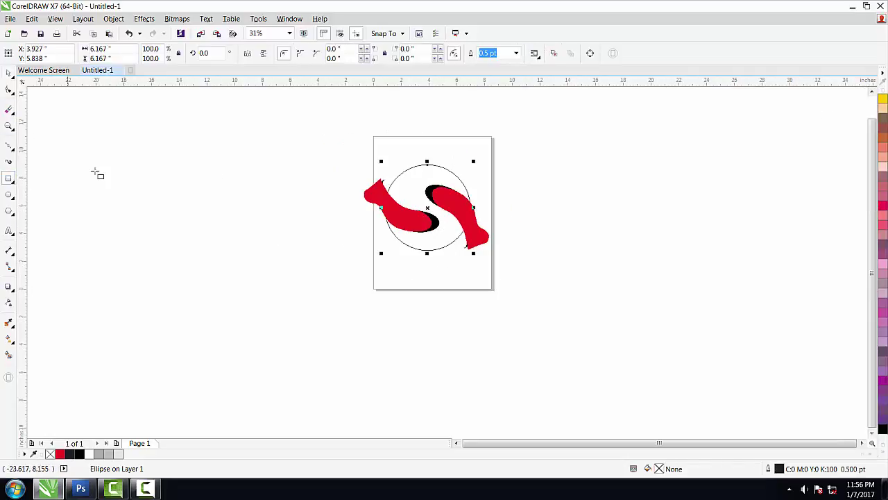
{"action": "left_click_drag", "start_coordinate": [286, 129], "coordinate": [552, 309]}
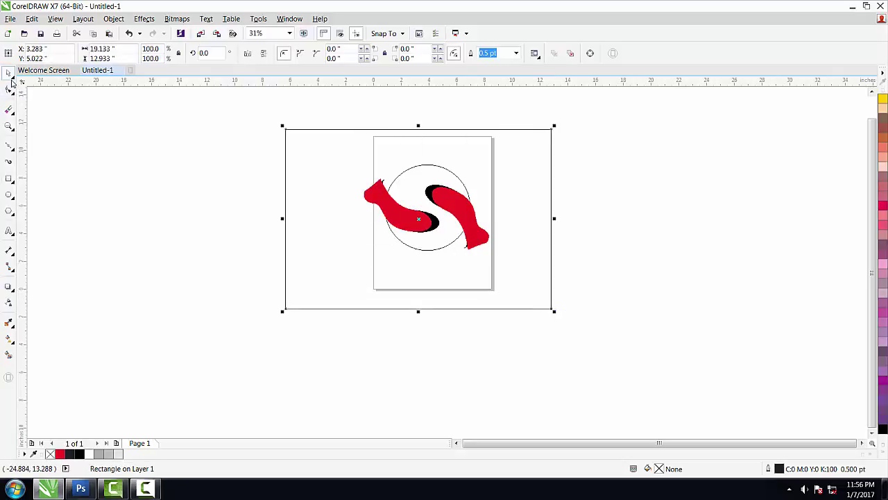
{"action": "left_click", "coordinate": [884, 453]}
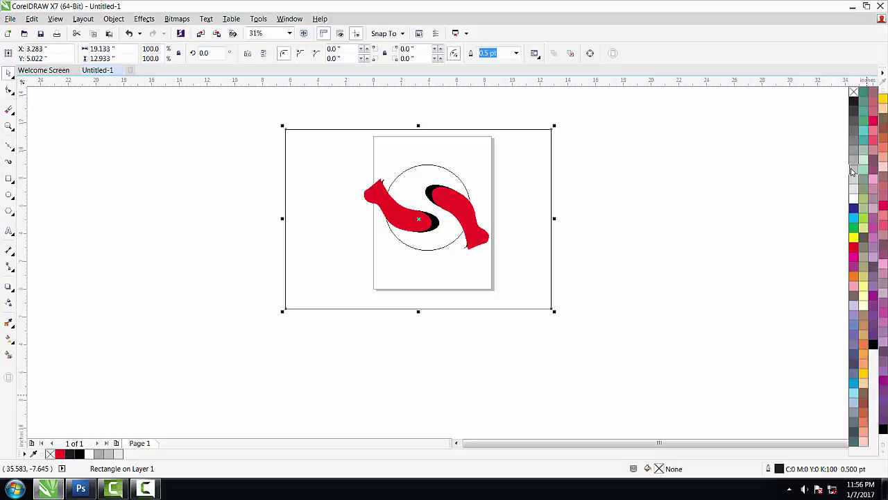
{"action": "left_click", "coordinate": [853, 170]}
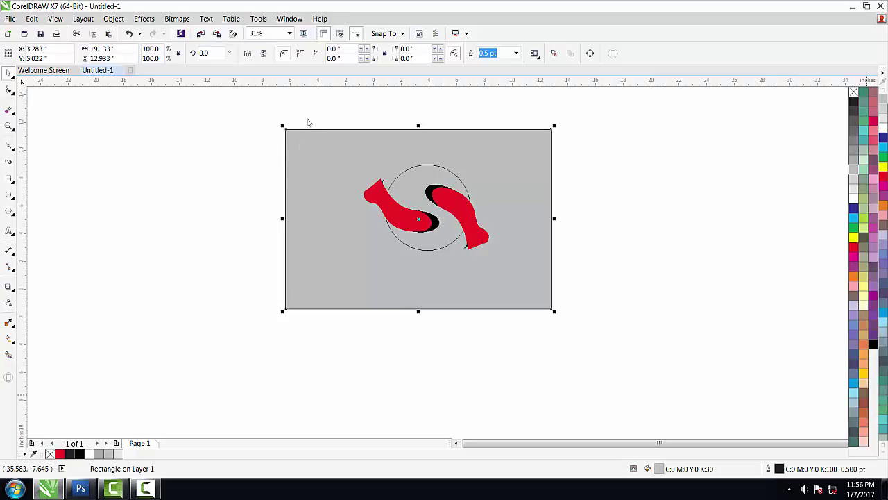
{"action": "mouse_move", "coordinate": [313, 108]}
{"action": "left_mouse_down"}
{"action": "mouse_move", "coordinate": [513, 274]}
{"action": "mouse_move", "coordinate": [508, 282]}
{"action": "left_mouse_up"}
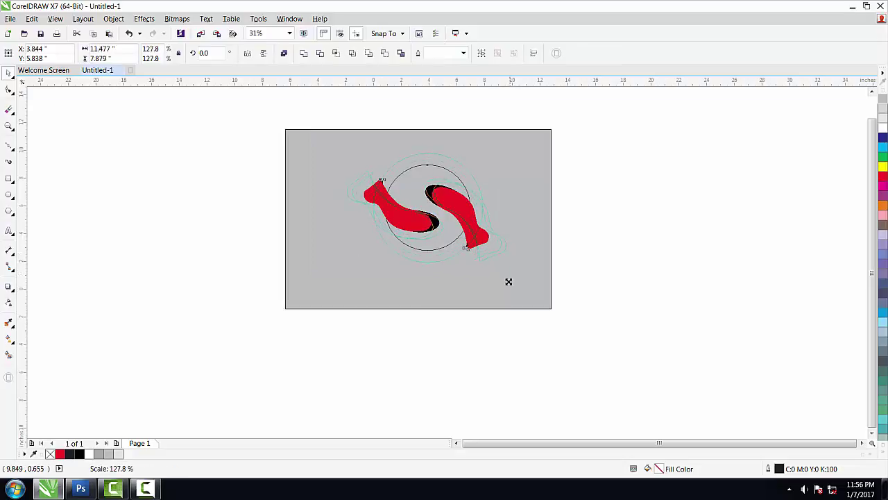
Enlarge the logo halves and circle together and nudge the logo slightly down-left.
{"action": "left_click_drag", "start_coordinate": [508, 281], "coordinate": [508, 294]}
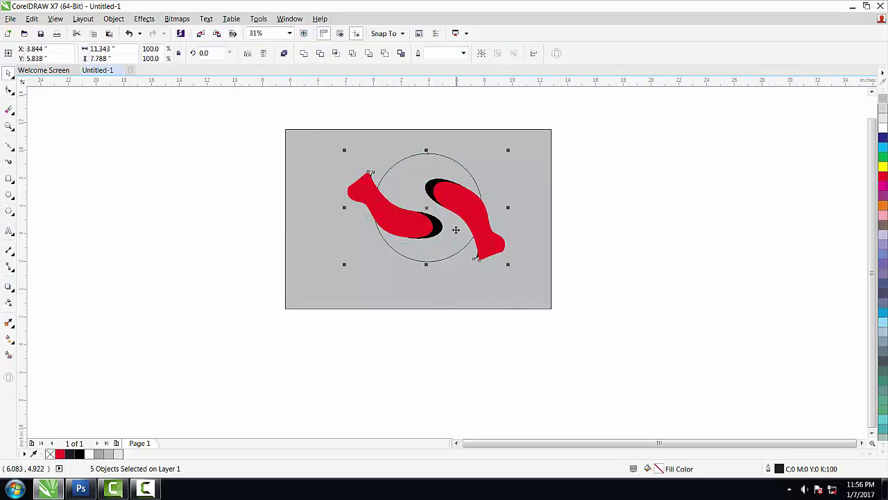
{"action": "left_click", "coordinate": [458, 236]}
{"action": "mouse_move", "coordinate": [459, 242]}
{"action": "left_mouse_down"}
{"action": "mouse_move", "coordinate": [454, 254]}
{"action": "mouse_move", "coordinate": [463, 238]}
{"action": "left_mouse_up"}
Fill the circle white and remove its outline.
{"action": "left_click", "coordinate": [452, 252]}
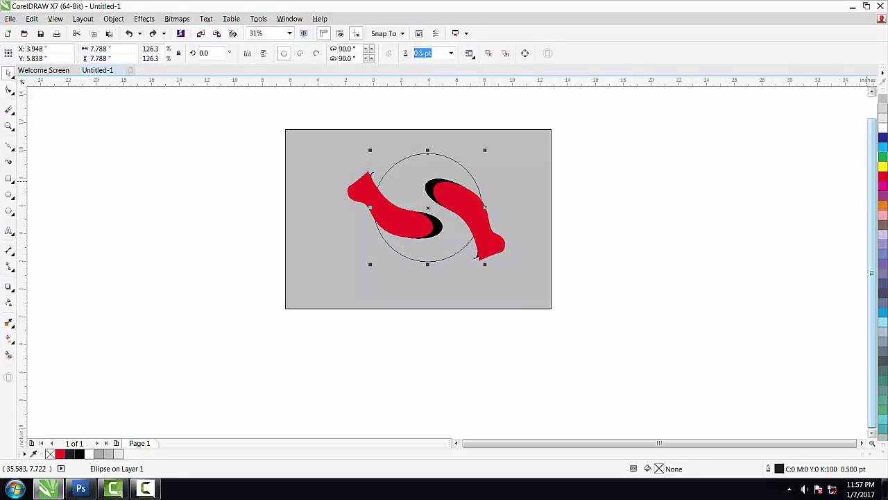
{"action": "left_click", "coordinate": [883, 100]}
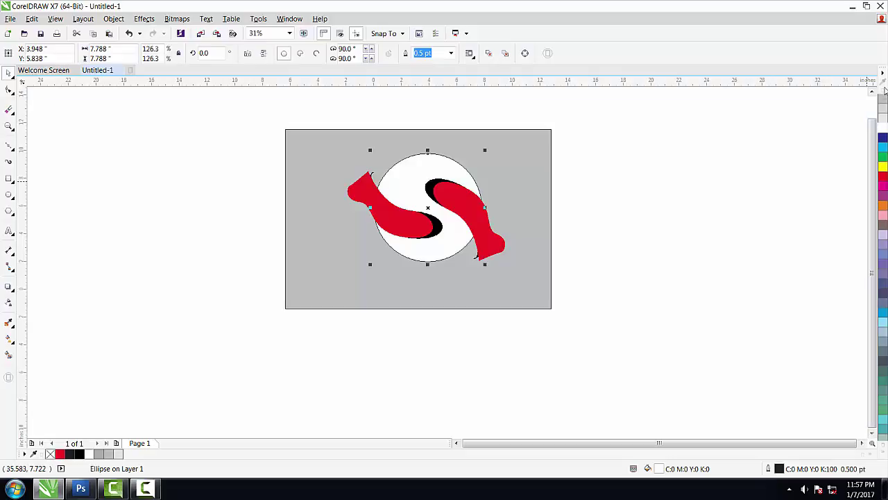
{"action": "left_click", "coordinate": [884, 73]}
{"action": "left_click", "coordinate": [884, 73]}
{"action": "left_click", "coordinate": [884, 457]}
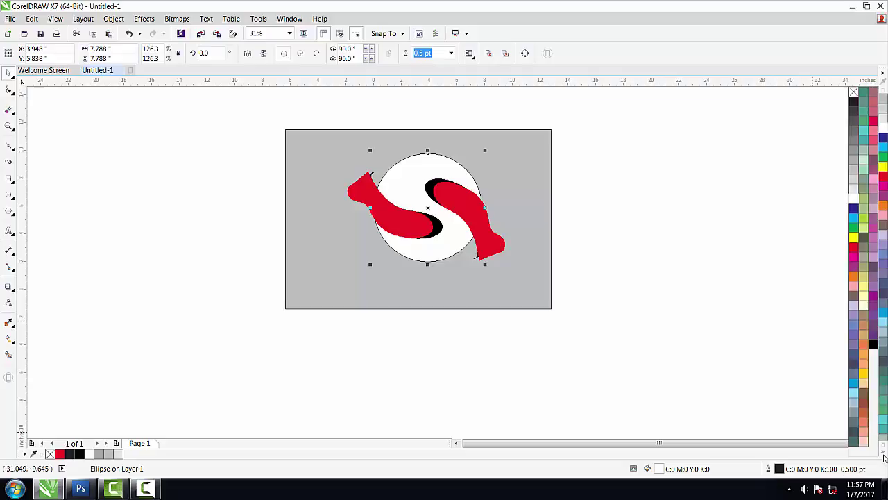
{"action": "right_click", "coordinate": [854, 92]}
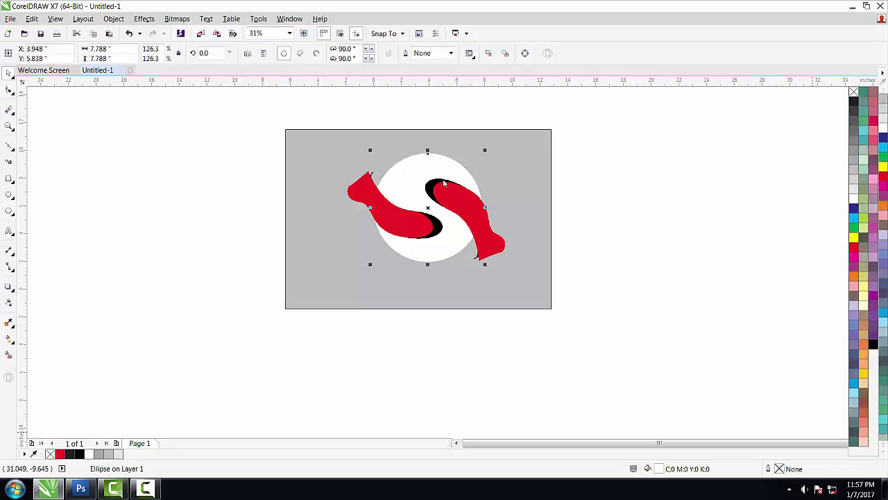
{"action": "scroll", "coordinate": [460, 199], "scroll_direction": "up", "scroll_amount": 3}
Apply a linear fountain fill to the left shadow, starting from near-black.
{"action": "scroll", "coordinate": [460, 198], "scroll_direction": "down", "scroll_amount": 2}
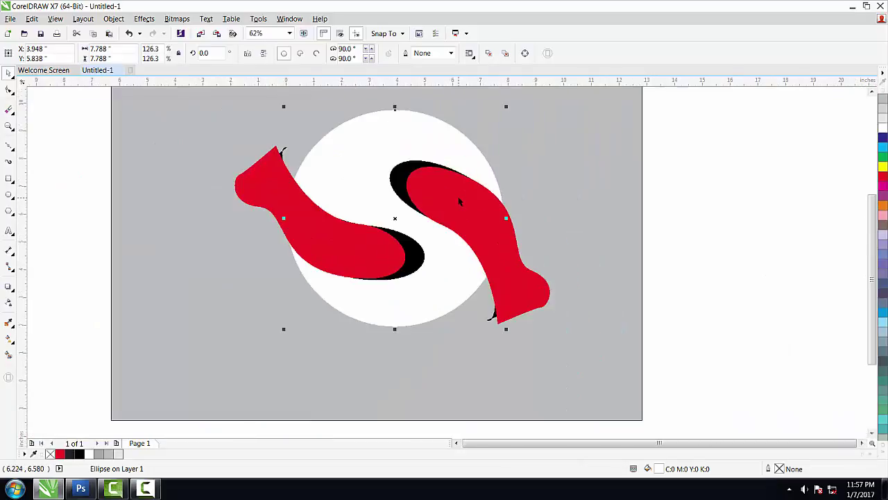
{"action": "left_click", "coordinate": [350, 241]}
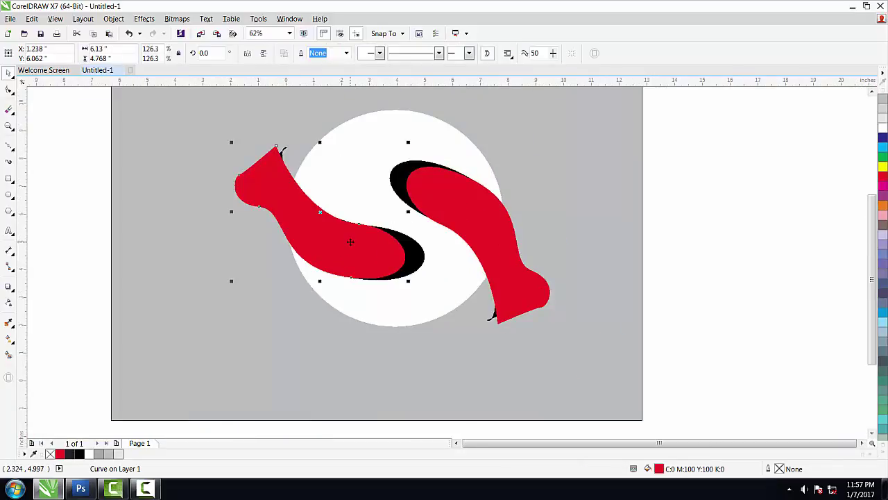
{"action": "left_click", "coordinate": [424, 263]}
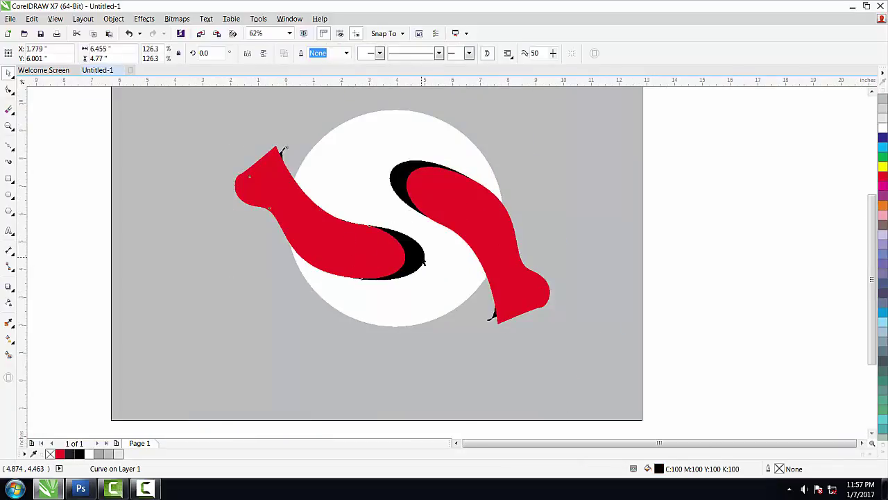
{"action": "left_click", "coordinate": [9, 338]}
{"action": "left_click_drag", "start_coordinate": [313, 293], "coordinate": [367, 208]}
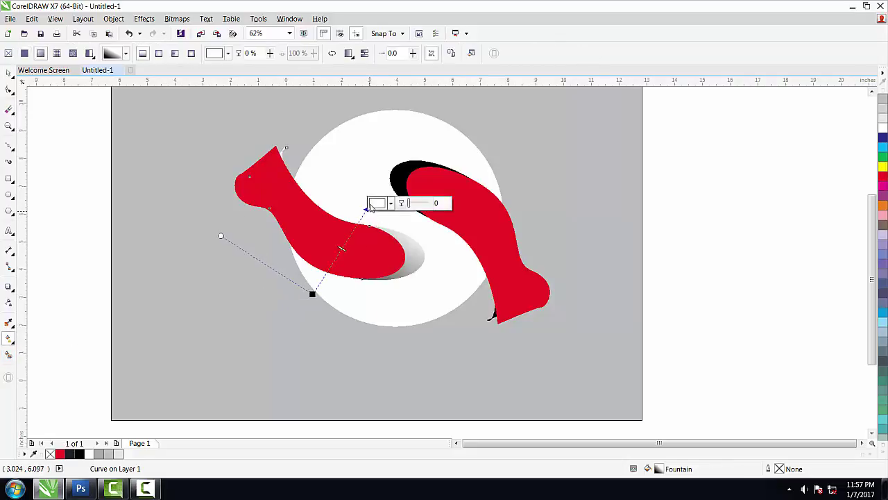
{"action": "left_click", "coordinate": [371, 203]}
{"action": "left_click_drag", "start_coordinate": [401, 305], "coordinate": [439, 290]}
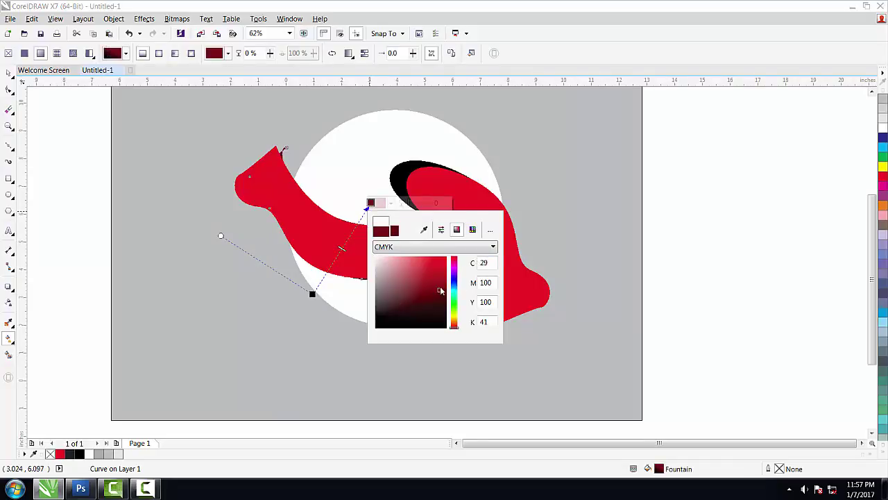
{"action": "left_click_drag", "start_coordinate": [439, 290], "coordinate": [386, 313]}
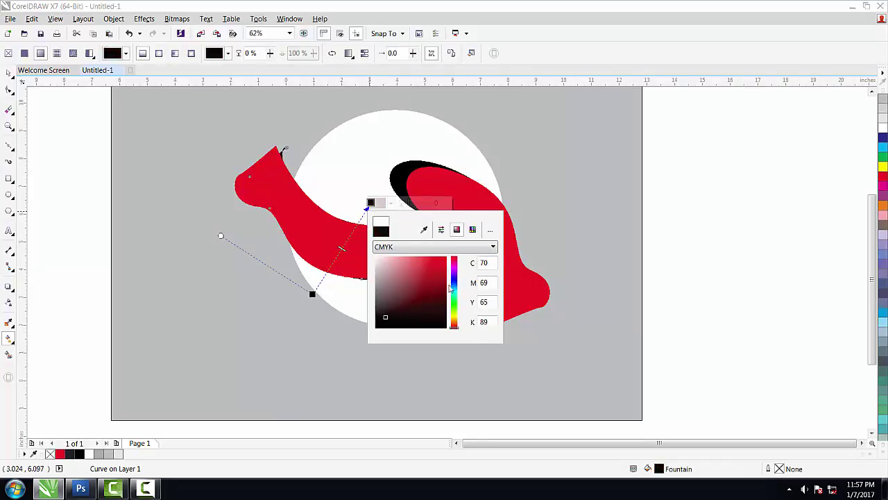
Add a light grey midpoint stop and reposition the gradient's start and end handles.
{"action": "double_click", "coordinate": [346, 244]}
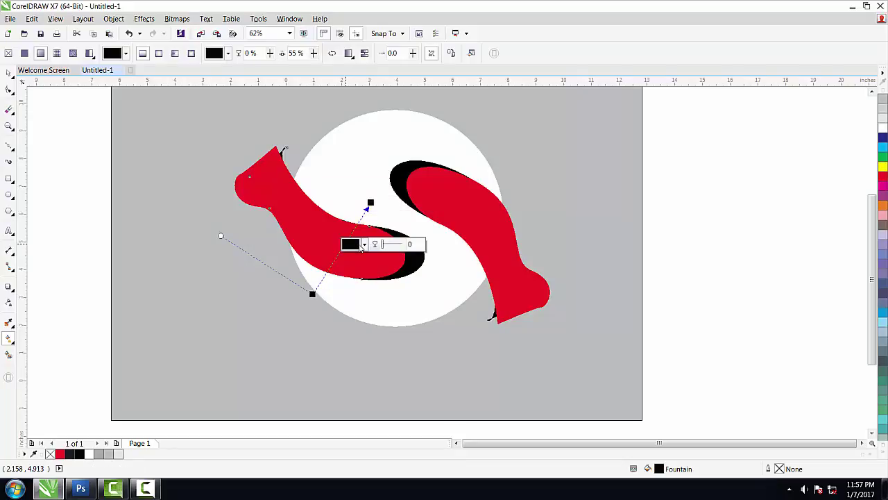
{"action": "left_click", "coordinate": [364, 244]}
{"action": "mouse_move", "coordinate": [368, 323]}
{"action": "left_mouse_down"}
{"action": "mouse_move", "coordinate": [356, 306]}
{"action": "mouse_move", "coordinate": [354, 335]}
{"action": "mouse_move", "coordinate": [355, 303]}
{"action": "left_mouse_up"}
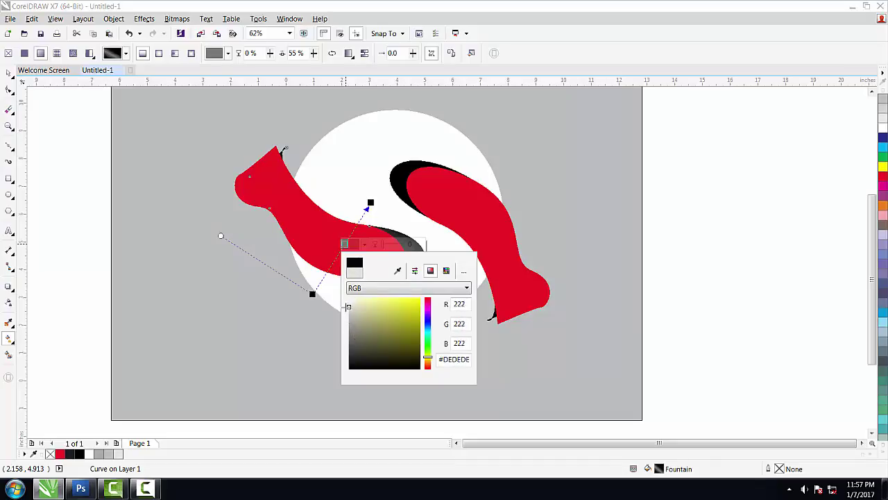
{"action": "left_click_drag", "start_coordinate": [355, 304], "coordinate": [345, 310]}
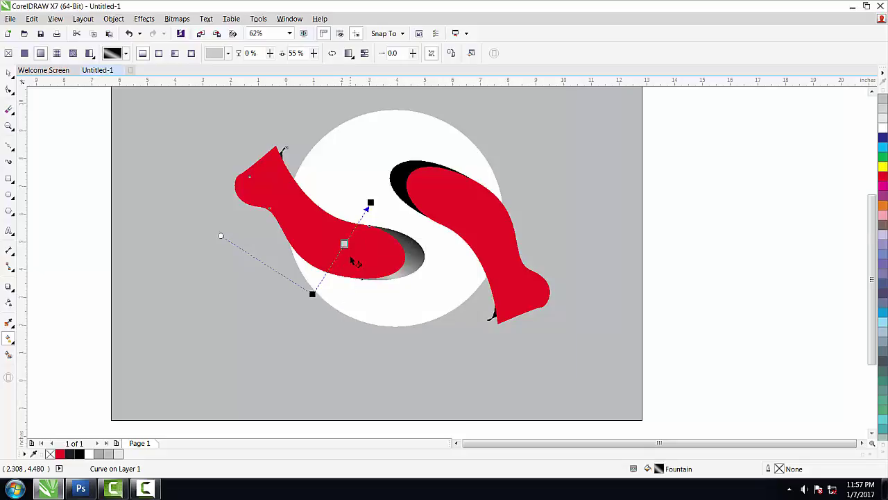
{"action": "scroll", "coordinate": [350, 258], "scroll_direction": "up", "scroll_amount": 2}
{"action": "left_click_drag", "start_coordinate": [275, 331], "coordinate": [329, 315]}
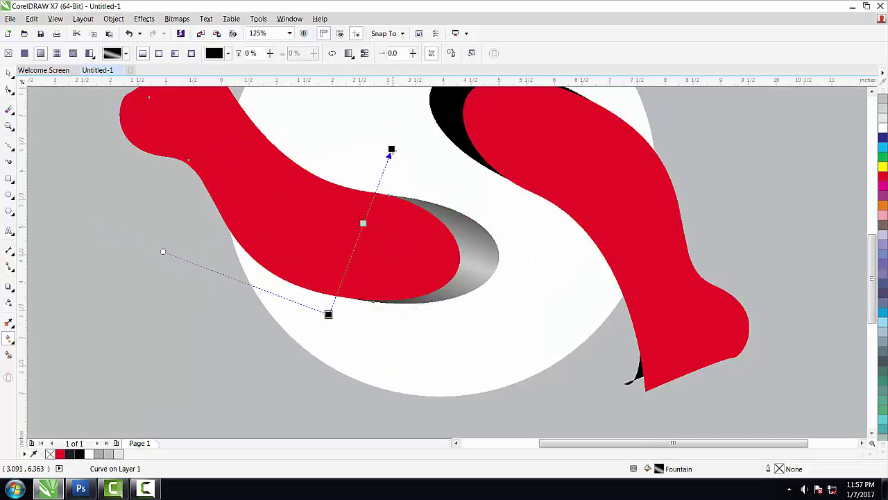
{"action": "left_click_drag", "start_coordinate": [391, 149], "coordinate": [382, 167]}
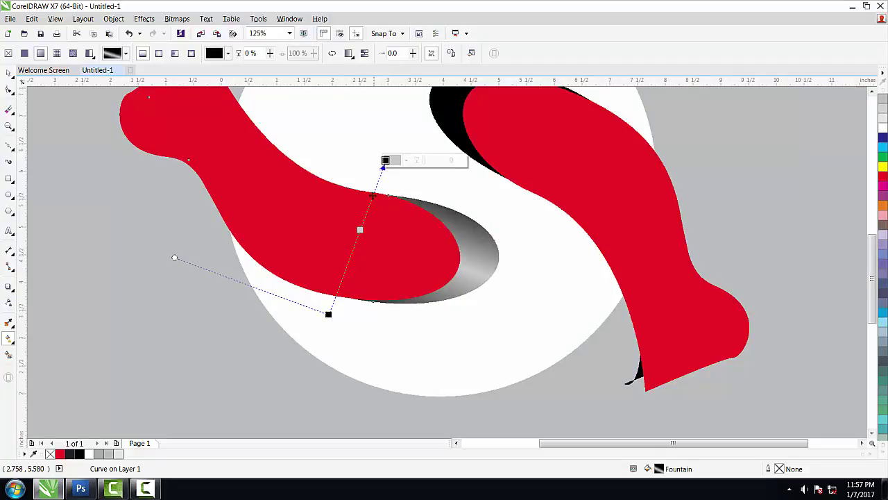
{"action": "left_click", "coordinate": [373, 181]}
{"action": "scroll", "coordinate": [404, 168], "scroll_direction": "down", "scroll_amount": 2}
{"action": "scroll", "coordinate": [405, 169], "scroll_direction": "up", "scroll_amount": 2}
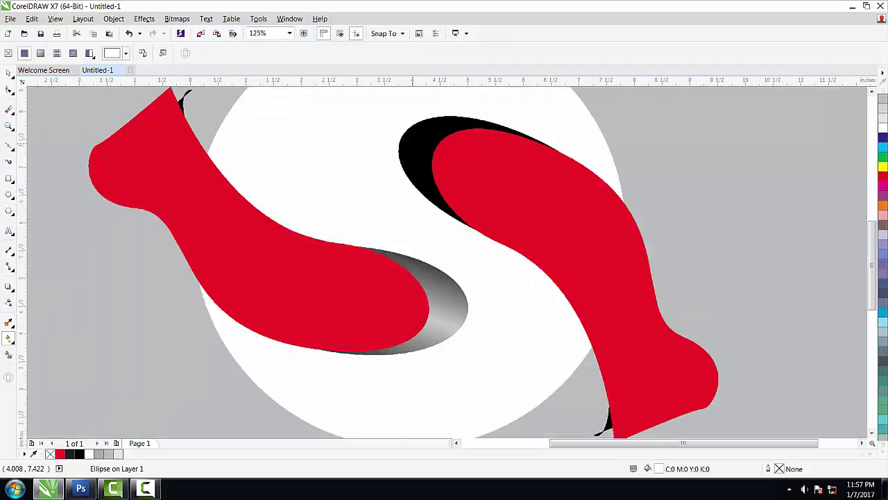
{"action": "left_click", "coordinate": [413, 160]}
{"action": "scroll", "coordinate": [429, 164], "scroll_direction": "down", "scroll_amount": 2}
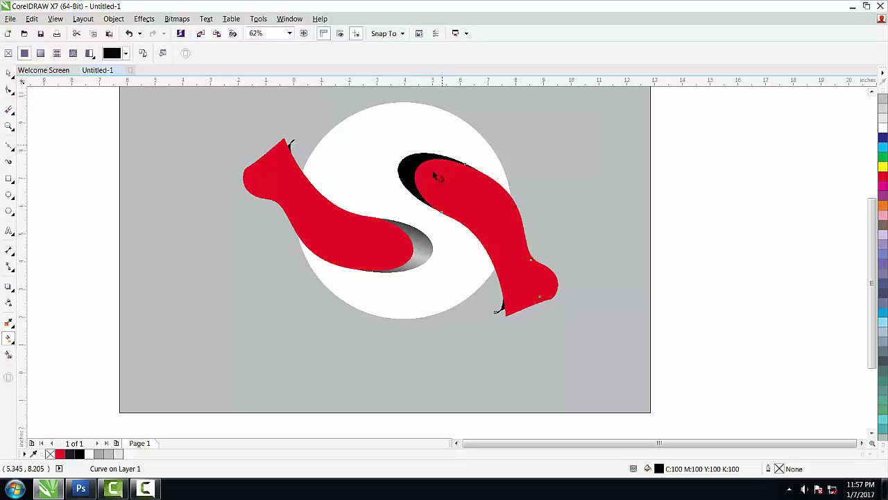
Give the right shadow a linear gradient with a black start and a grey midpoint stop.
{"action": "left_click_drag", "start_coordinate": [441, 146], "coordinate": [414, 205]}
{"action": "scroll", "coordinate": [426, 177], "scroll_direction": "up", "scroll_amount": 2}
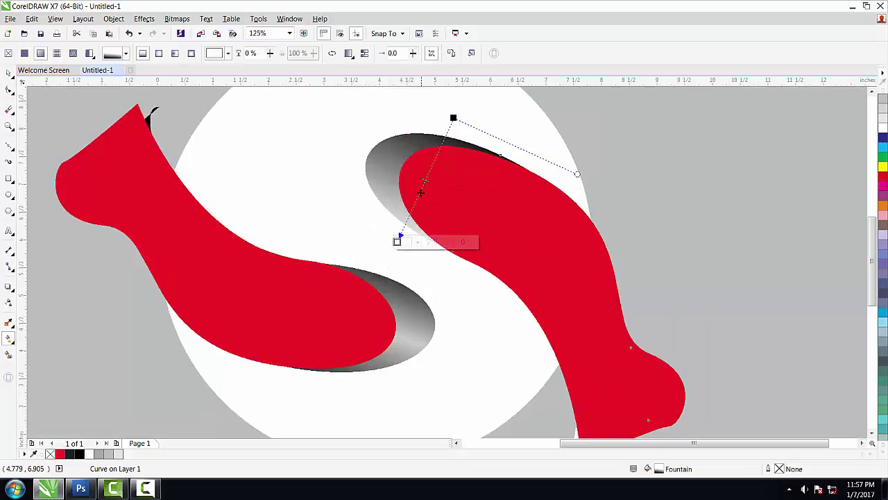
{"action": "left_click", "coordinate": [406, 242]}
{"action": "left_click", "coordinate": [403, 362]}
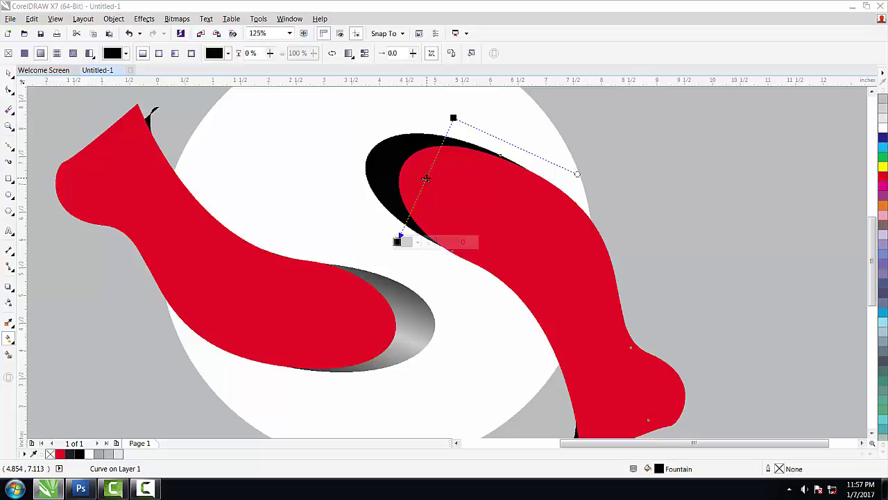
{"action": "double_click", "coordinate": [426, 178]}
{"action": "left_click", "coordinate": [433, 177]}
{"action": "left_click", "coordinate": [431, 255]}
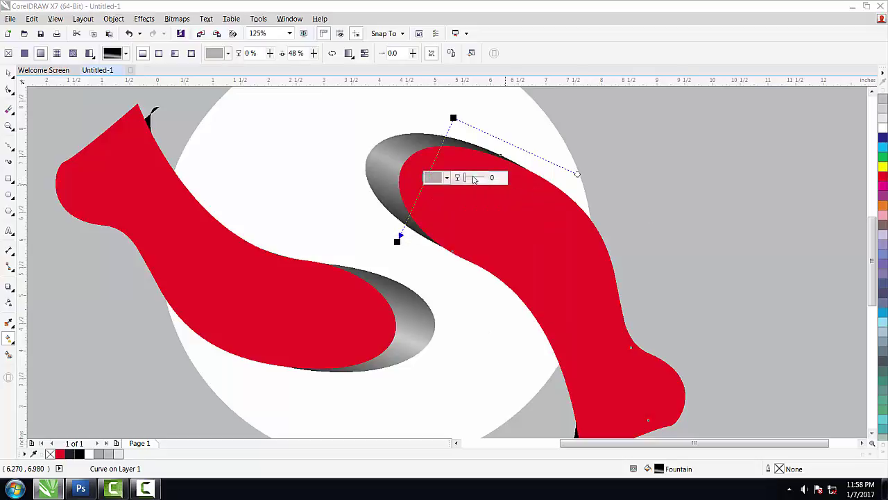
{"action": "left_click", "coordinate": [13, 78]}
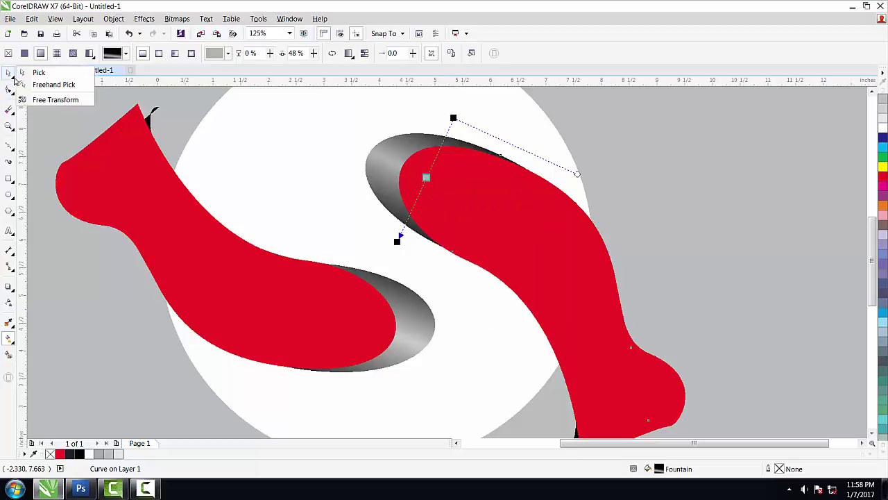
{"action": "left_click", "coordinate": [39, 72]}
{"action": "left_click", "coordinate": [129, 191]}
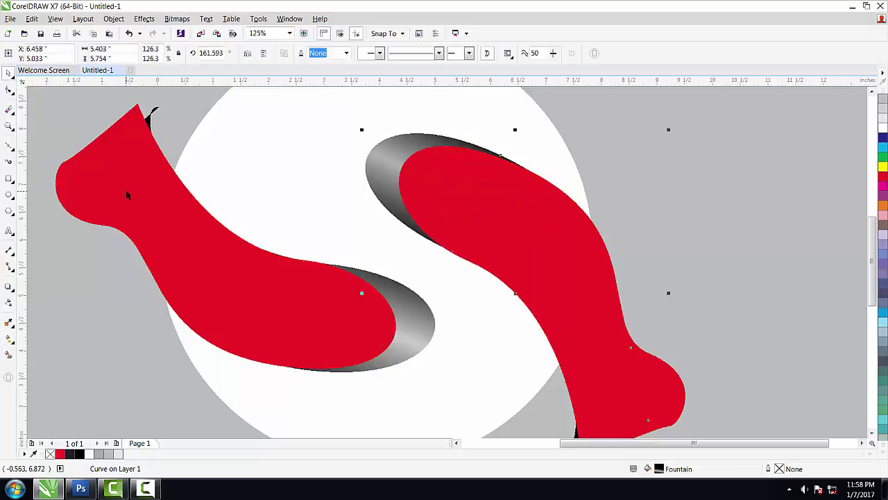
Apply a dark-red fountain fill to the left red half and make it elliptical.
{"action": "left_click", "coordinate": [9, 338]}
{"action": "left_click_drag", "start_coordinate": [211, 318], "coordinate": [279, 241]}
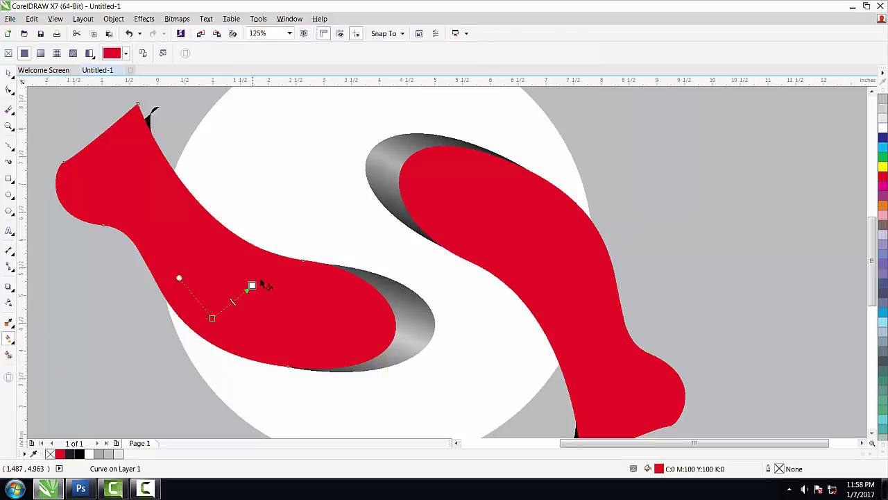
{"action": "left_click", "coordinate": [290, 233]}
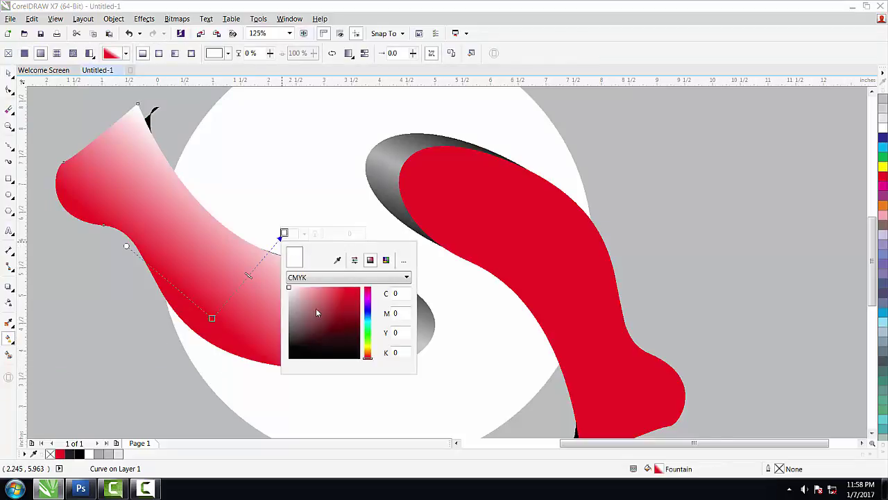
{"action": "left_click", "coordinate": [310, 326]}
{"action": "left_click_drag", "start_coordinate": [310, 327], "coordinate": [355, 321]}
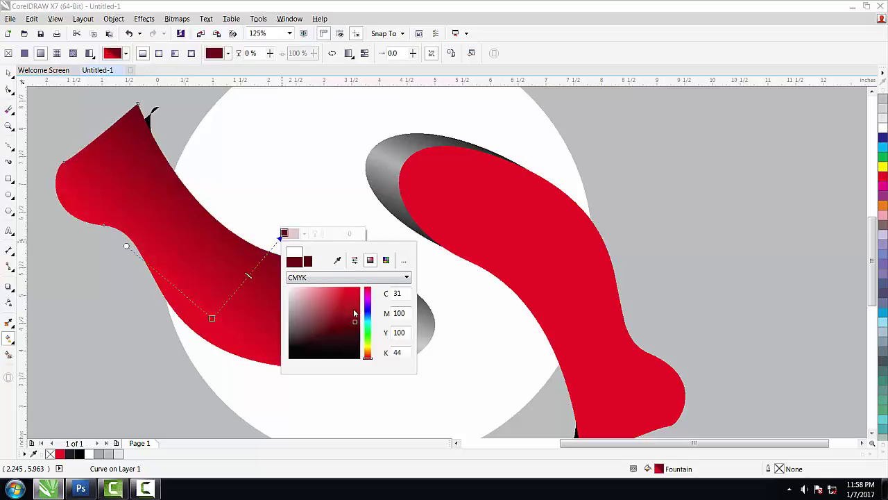
{"action": "left_click_drag", "start_coordinate": [354, 313], "coordinate": [354, 322]}
{"action": "left_click", "coordinate": [161, 55]}
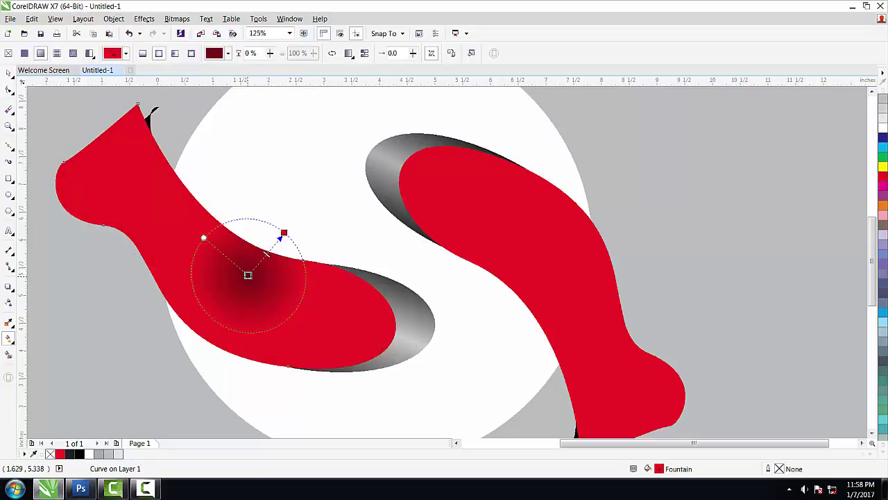
Set the gradient centre to a light pinkish-red highlight.
{"action": "left_click", "coordinate": [254, 276]}
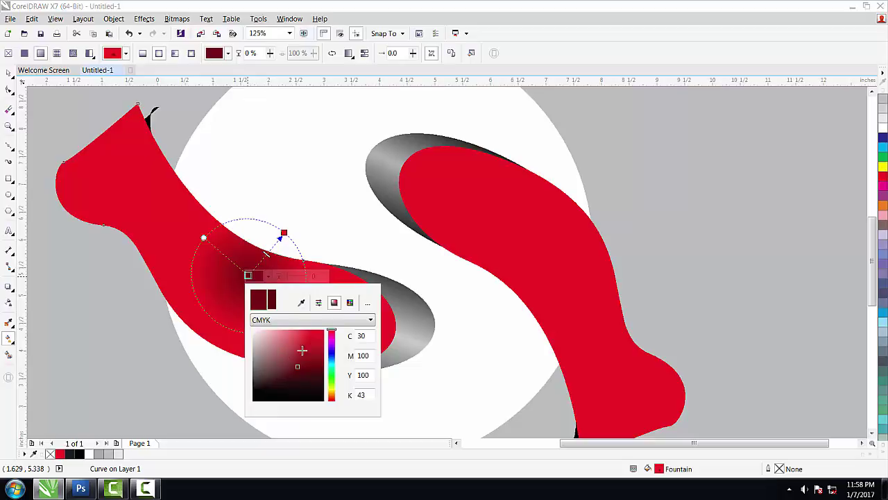
{"action": "left_click", "coordinate": [331, 333]}
{"action": "left_click_drag", "start_coordinate": [310, 333], "coordinate": [285, 331]}
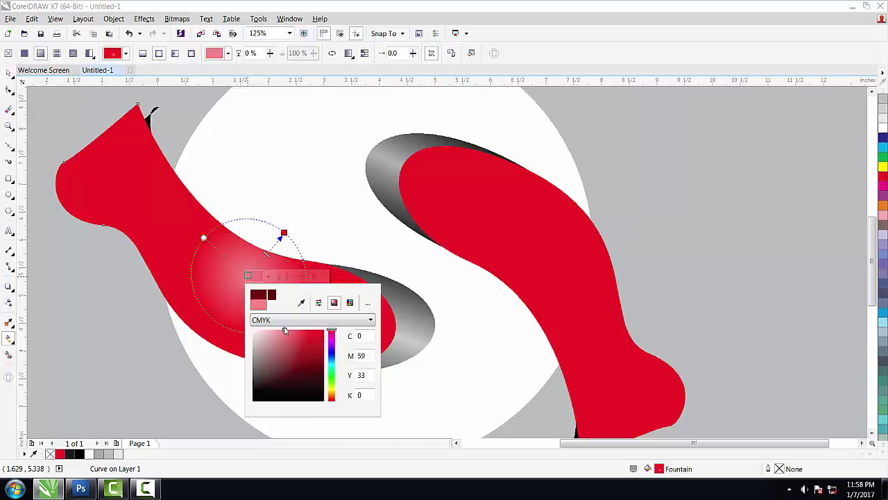
{"action": "left_click", "coordinate": [292, 335]}
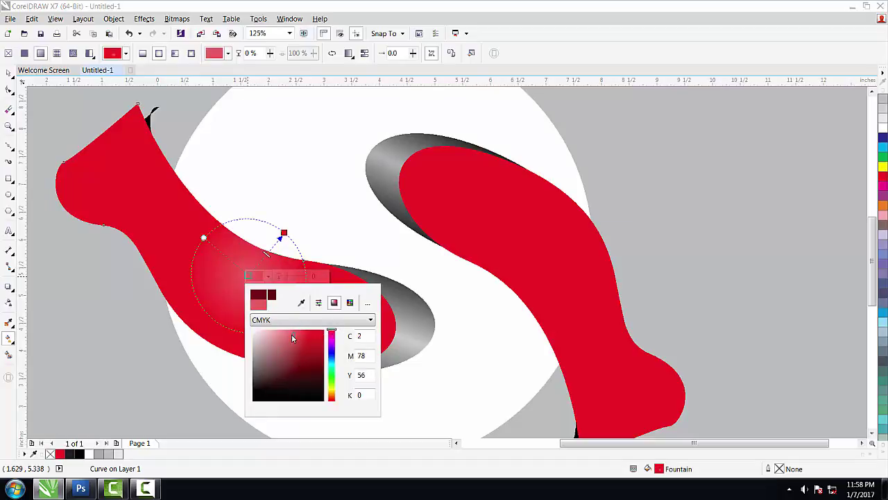
{"action": "left_click_drag", "start_coordinate": [290, 334], "coordinate": [287, 333]}
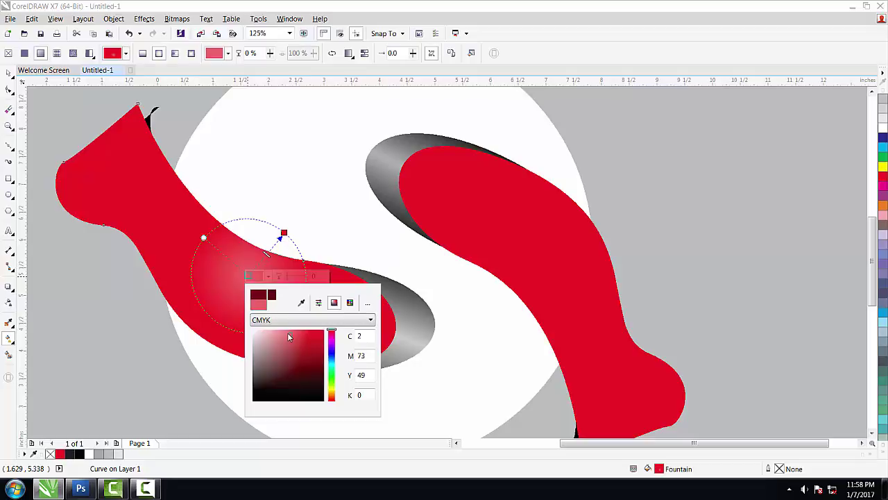
Set the outer colour to deep maroon C24 M100 Y100 K28 and enlarge the pink highlight.
{"action": "left_click", "coordinate": [284, 233]}
{"action": "left_click", "coordinate": [303, 234]}
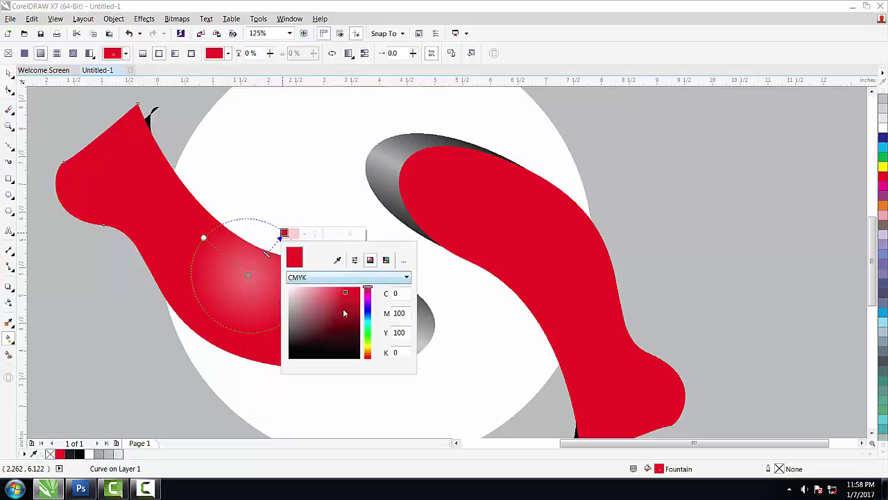
{"action": "mouse_move", "coordinate": [344, 312]}
{"action": "left_mouse_down"}
{"action": "mouse_move", "coordinate": [337, 317]}
{"action": "mouse_move", "coordinate": [348, 306]}
{"action": "left_mouse_up"}
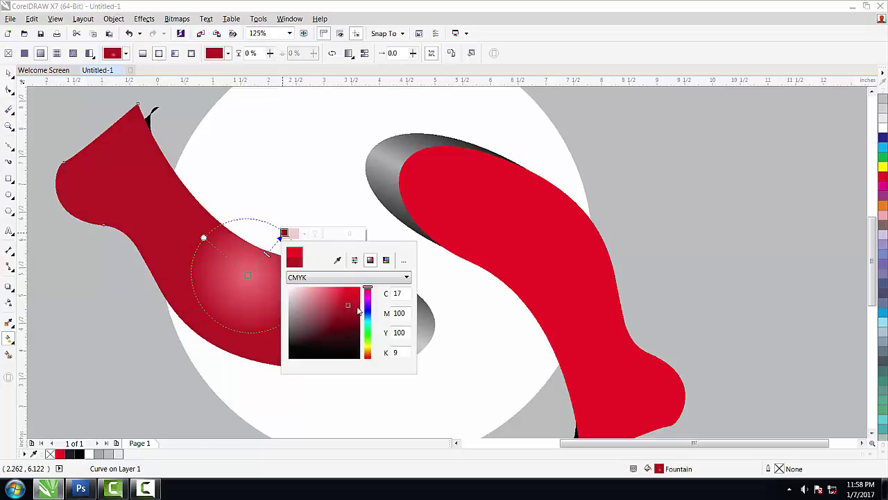
{"action": "left_click", "coordinate": [366, 315]}
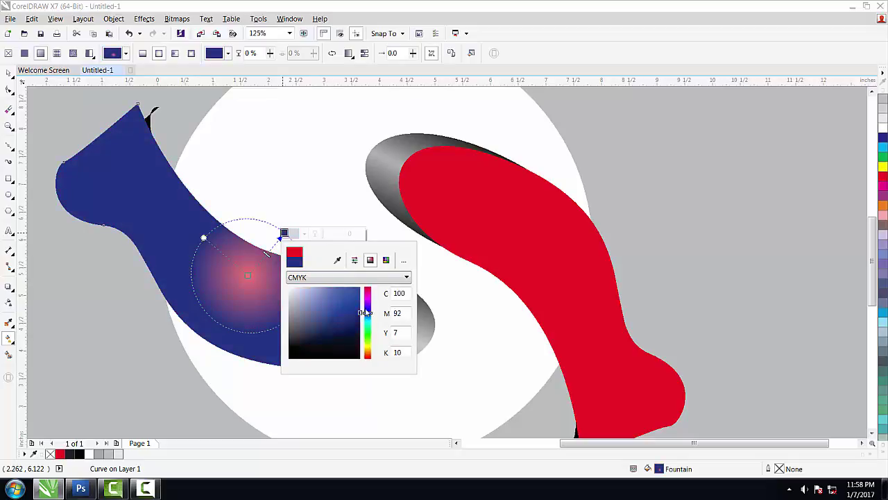
{"action": "left_click_drag", "start_coordinate": [366, 315], "coordinate": [367, 289]}
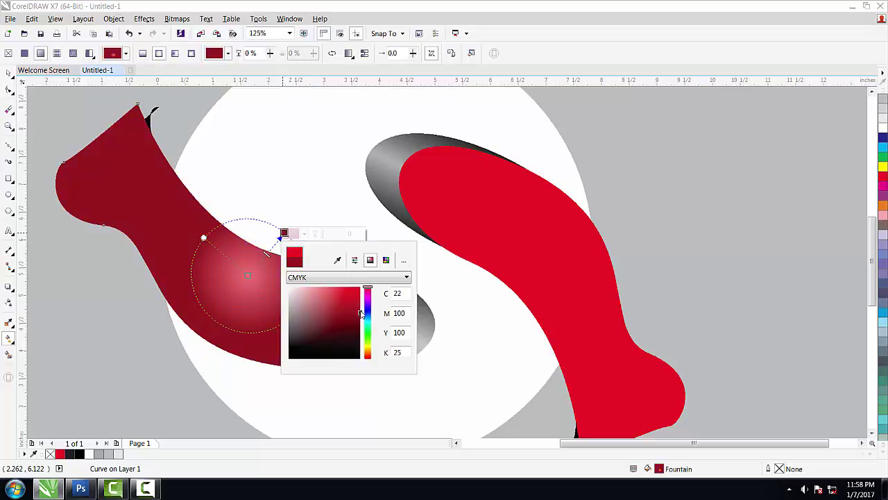
{"action": "left_click", "coordinate": [355, 304]}
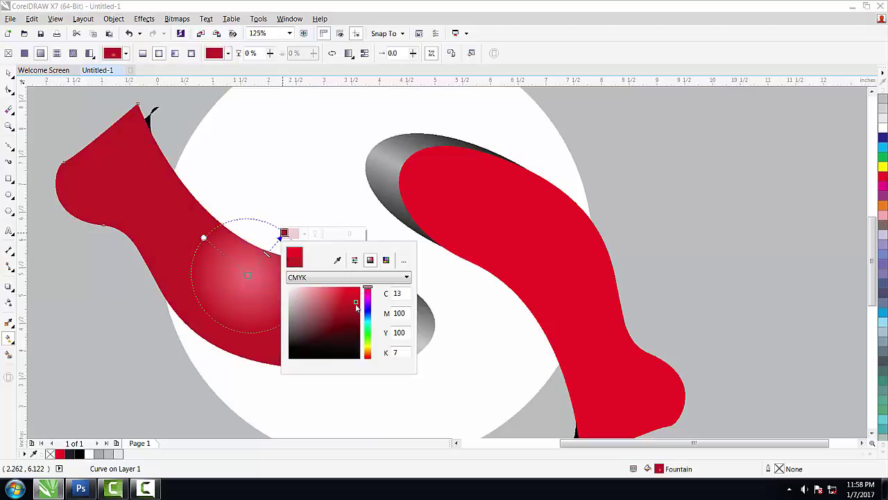
{"action": "left_click_drag", "start_coordinate": [350, 313], "coordinate": [356, 314]}
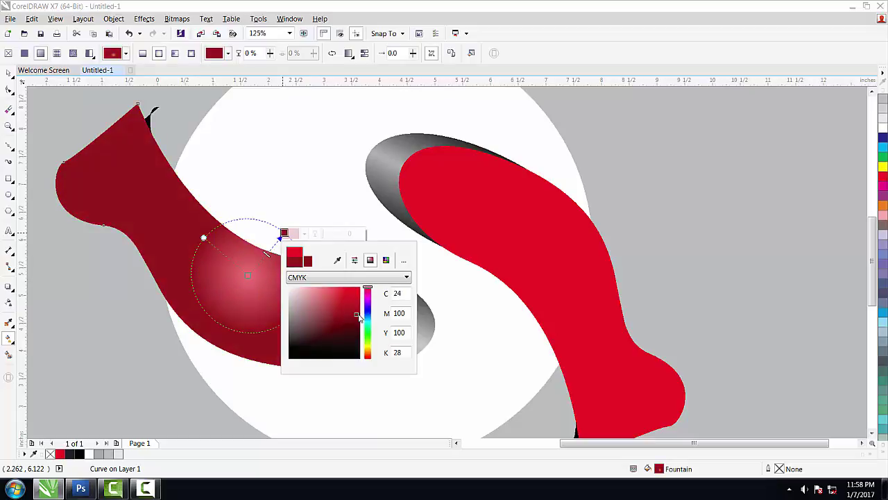
{"action": "left_click", "coordinate": [170, 313]}
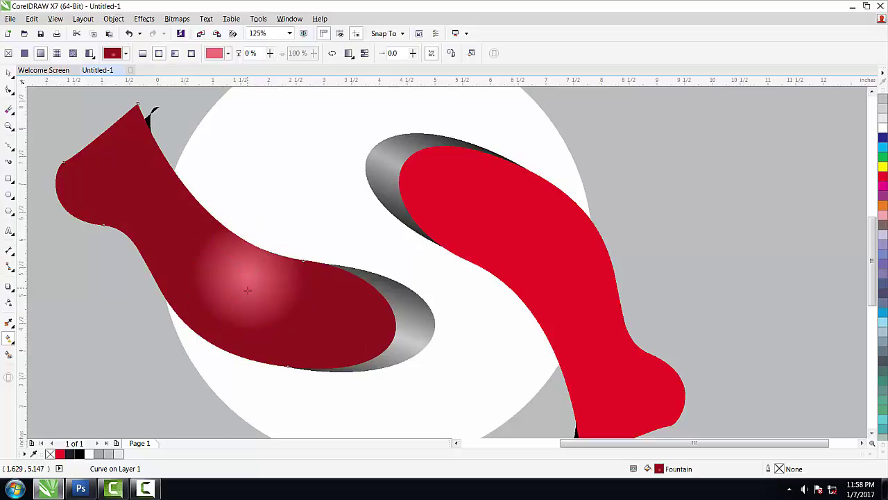
{"action": "mouse_move", "coordinate": [203, 238]}
{"action": "left_mouse_down"}
{"action": "mouse_move", "coordinate": [181, 263]}
{"action": "mouse_move", "coordinate": [100, 241]}
{"action": "left_mouse_up"}
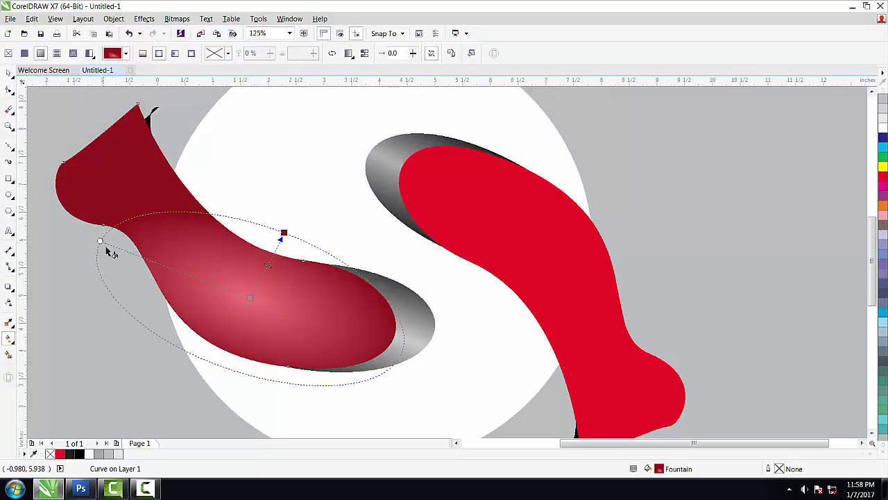
Recolour the left stroke's highlight centre to a deeper red.
{"action": "left_click", "coordinate": [250, 297]}
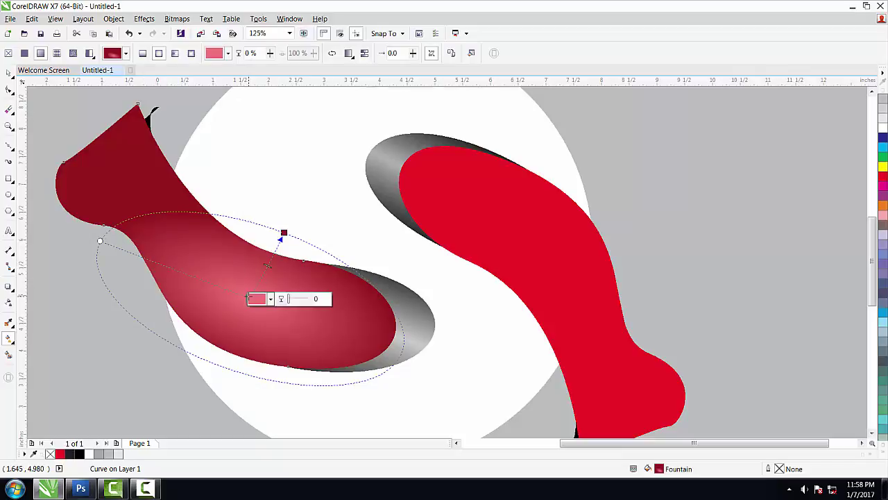
{"action": "left_click", "coordinate": [258, 303]}
{"action": "left_click_drag", "start_coordinate": [302, 353], "coordinate": [302, 363]}
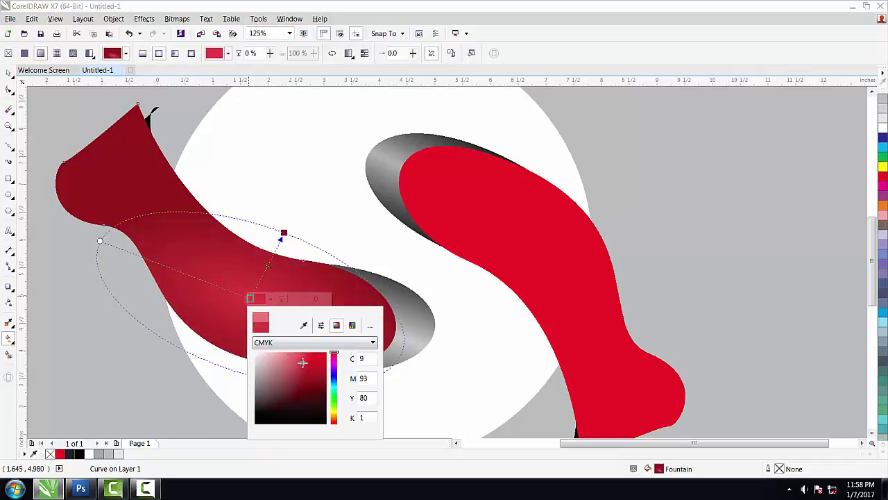
{"action": "left_click", "coordinate": [306, 352]}
{"action": "left_click", "coordinate": [294, 353]}
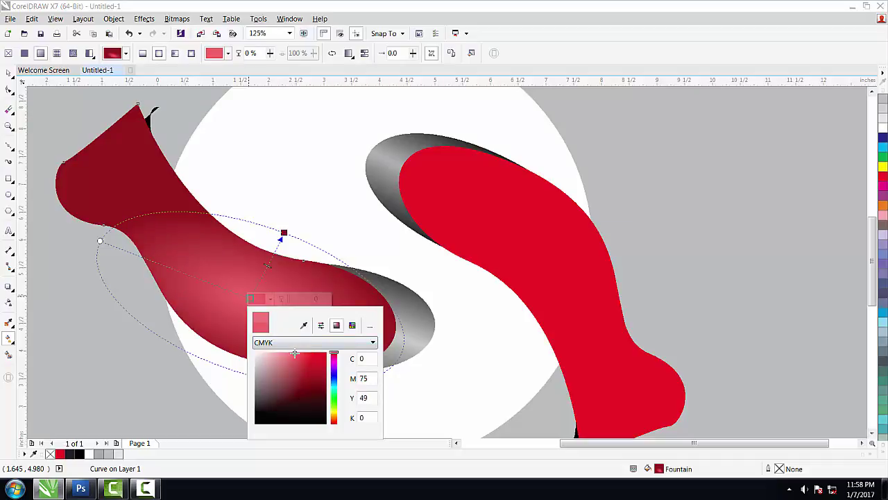
{"action": "left_click", "coordinate": [298, 354]}
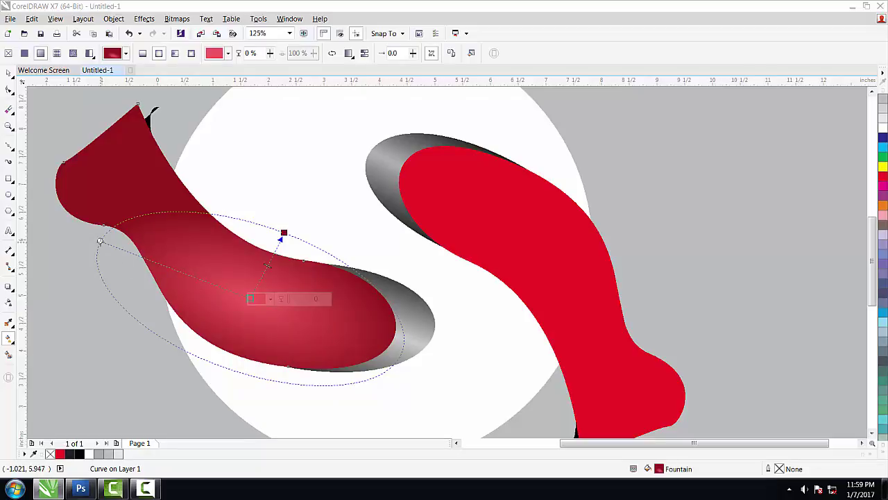
Reshape the highlight ellipse along the lower curve and make its centre saturated red C0 M94 Y85.
{"action": "left_click_drag", "start_coordinate": [100, 241], "coordinate": [147, 247]}
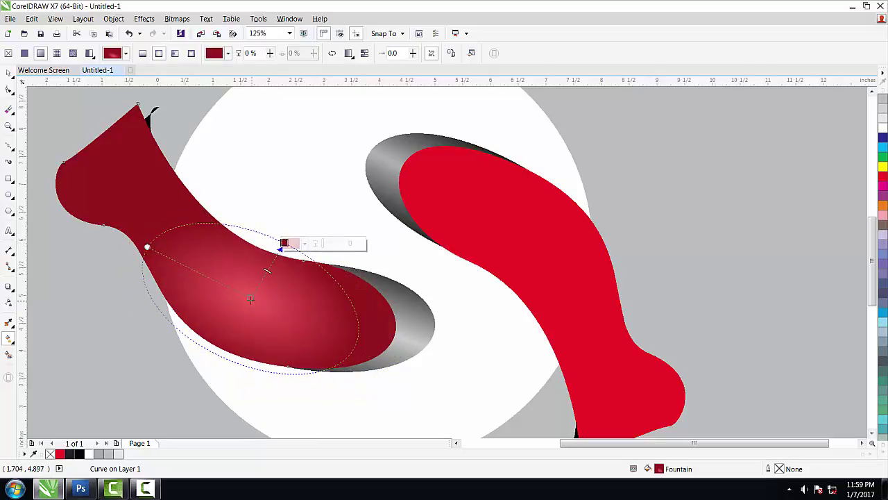
{"action": "left_click_drag", "start_coordinate": [250, 298], "coordinate": [266, 297]}
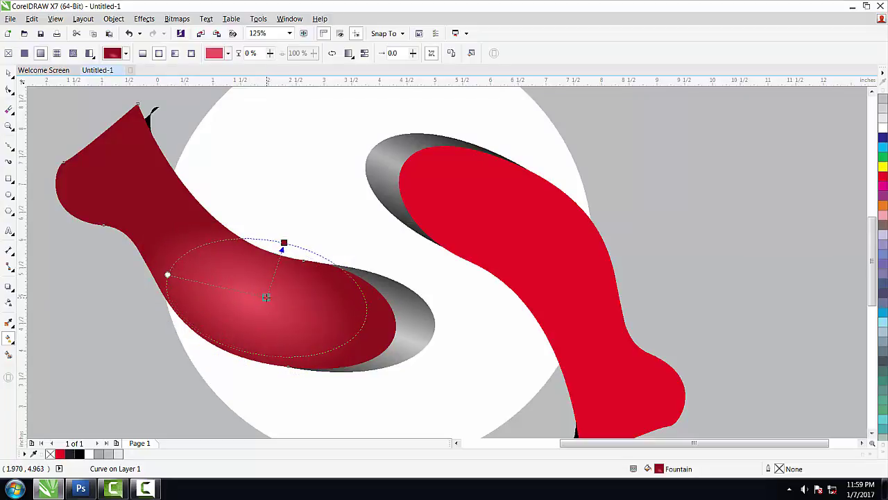
{"action": "left_click_drag", "start_coordinate": [167, 270], "coordinate": [153, 264]}
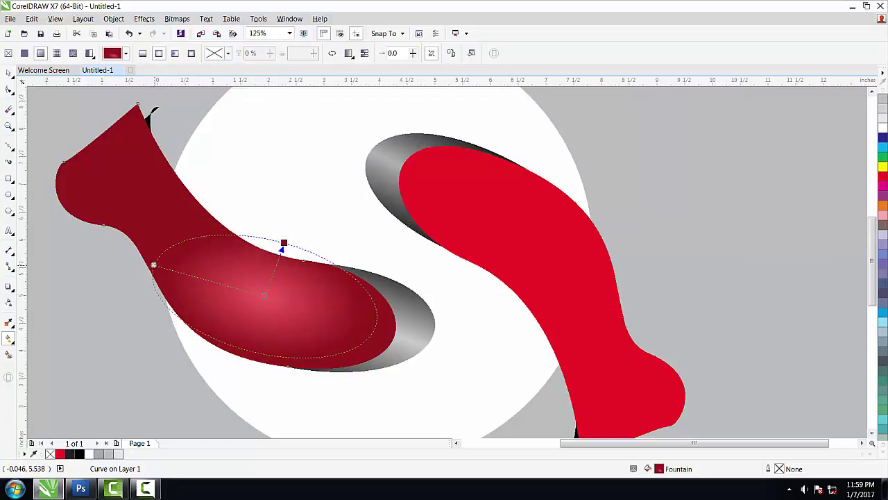
{"action": "left_click", "coordinate": [264, 294]}
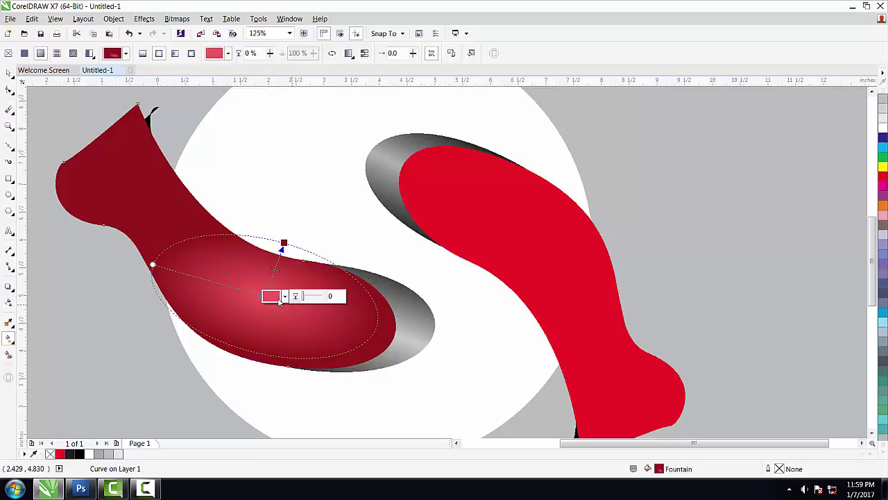
{"action": "left_click", "coordinate": [284, 296]}
{"action": "left_click_drag", "start_coordinate": [314, 357], "coordinate": [322, 349]}
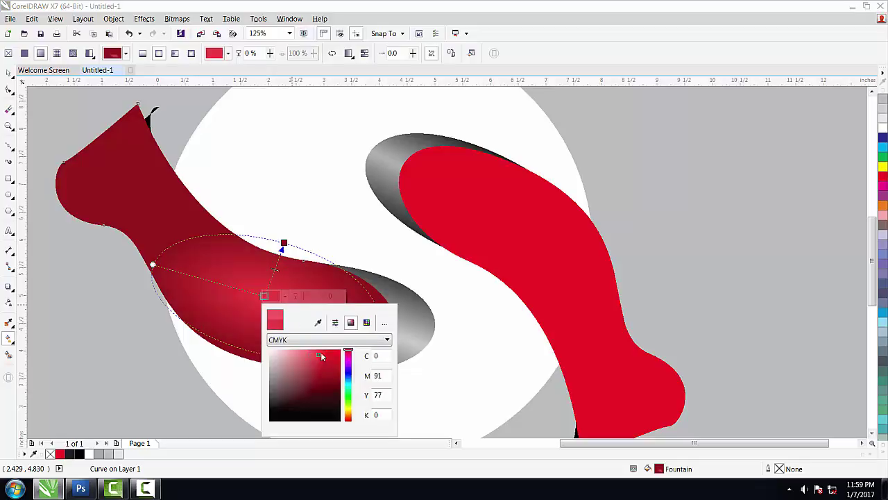
{"action": "left_click", "coordinate": [188, 307]}
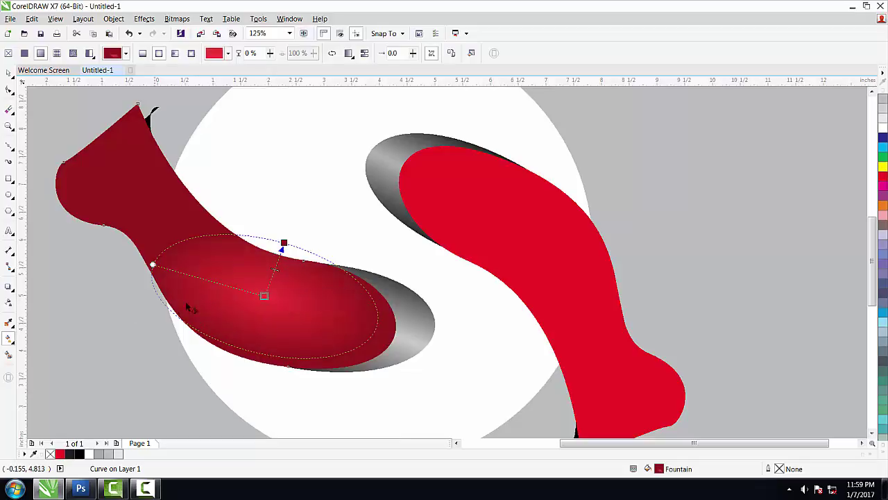
Apply a radial fountain fill across the right stroke of the S.
{"action": "left_click", "coordinate": [8, 74]}
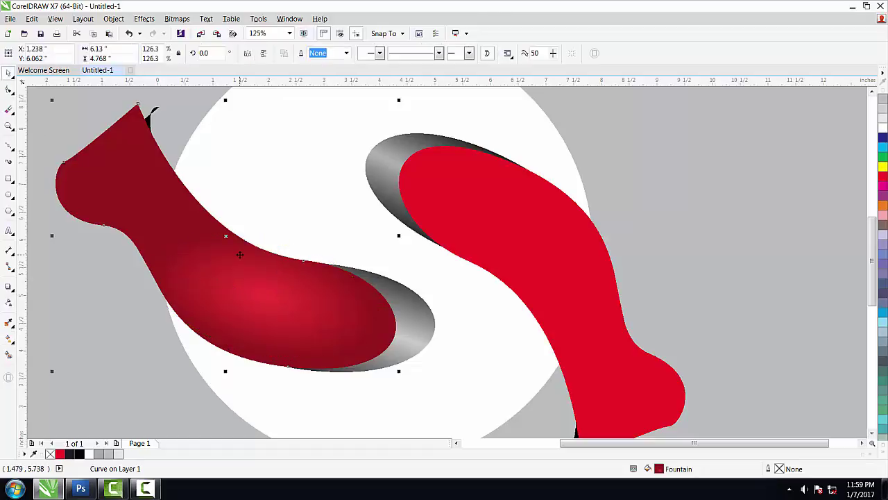
{"action": "left_click", "coordinate": [542, 222]}
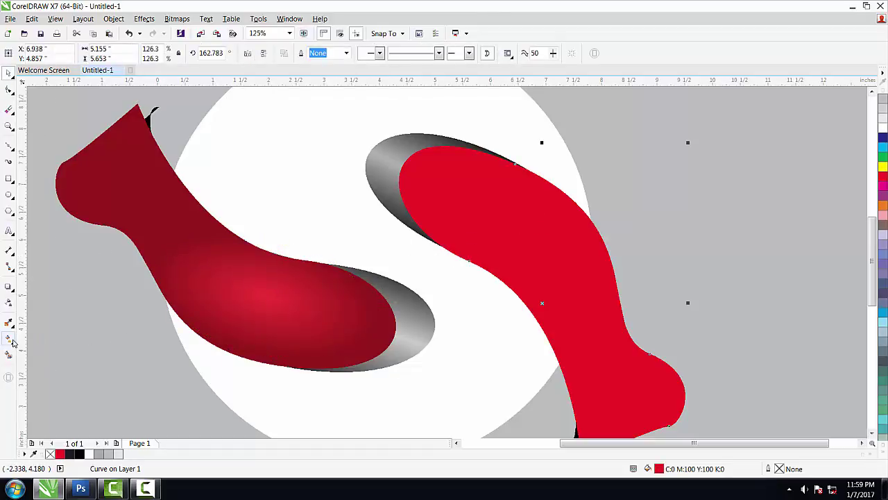
{"action": "left_click", "coordinate": [9, 338]}
{"action": "left_click_drag", "start_coordinate": [539, 228], "coordinate": [494, 285]}
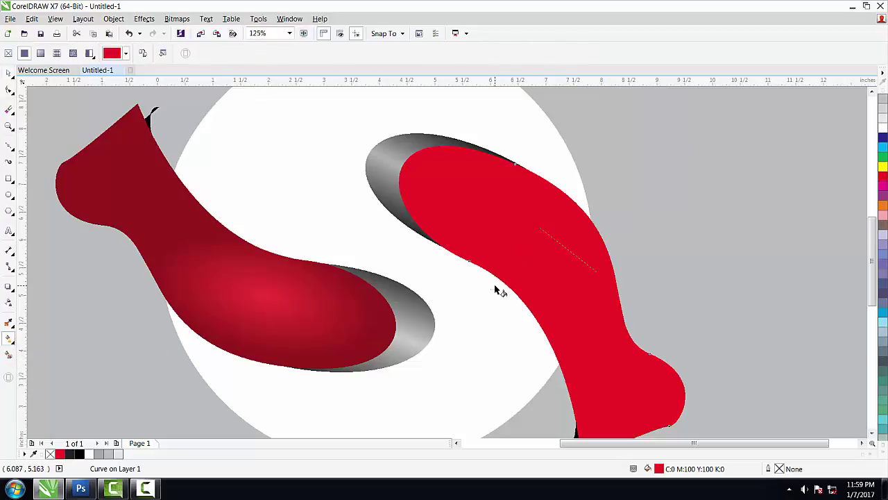
{"action": "left_click", "coordinate": [159, 53]}
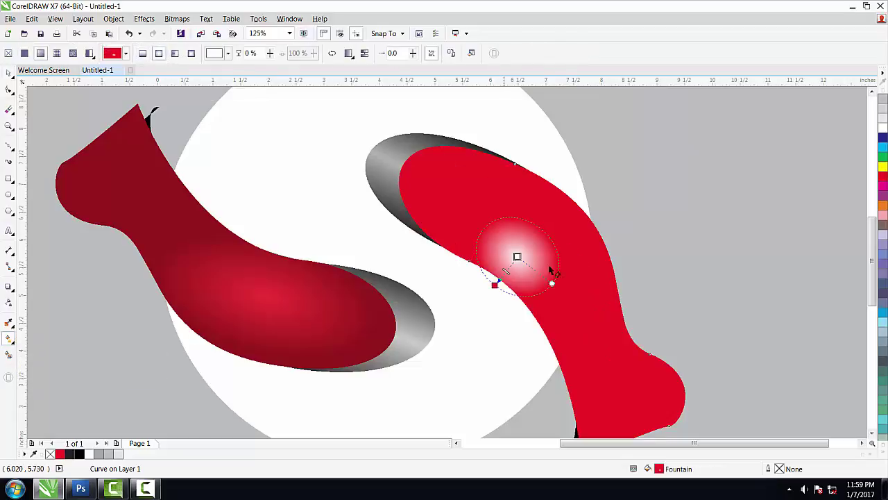
Set the right fill's centre to a bright pinkish red and its outer colour to dark red.
{"action": "left_click", "coordinate": [522, 258]}
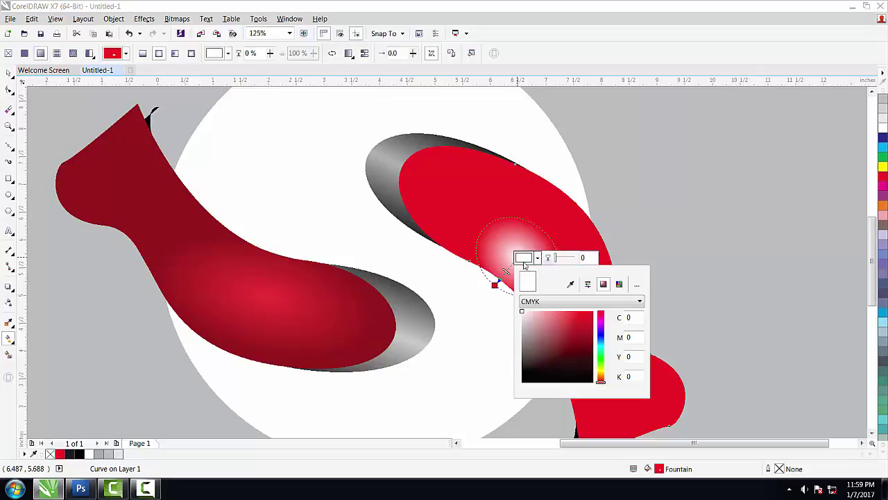
{"action": "mouse_move", "coordinate": [547, 337]}
{"action": "left_mouse_down"}
{"action": "mouse_move", "coordinate": [523, 342]}
{"action": "mouse_move", "coordinate": [560, 367]}
{"action": "mouse_move", "coordinate": [593, 359]}
{"action": "mouse_move", "coordinate": [571, 316]}
{"action": "left_mouse_up"}
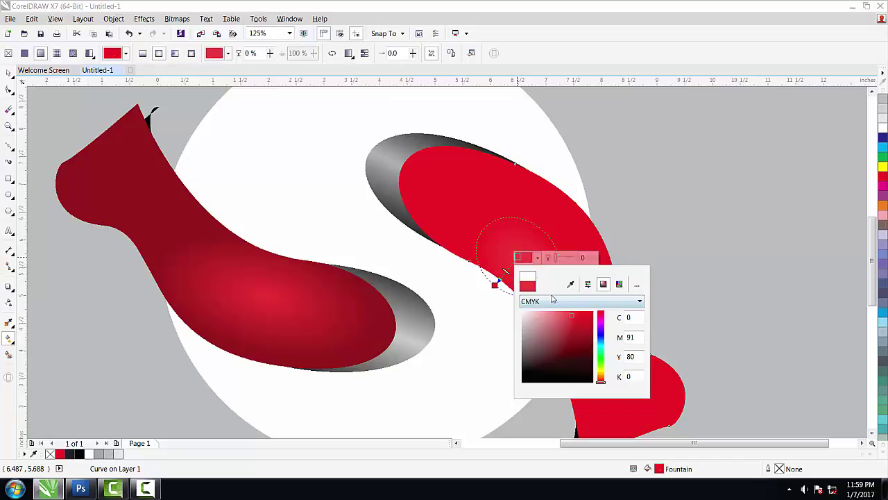
{"action": "left_click", "coordinate": [573, 315]}
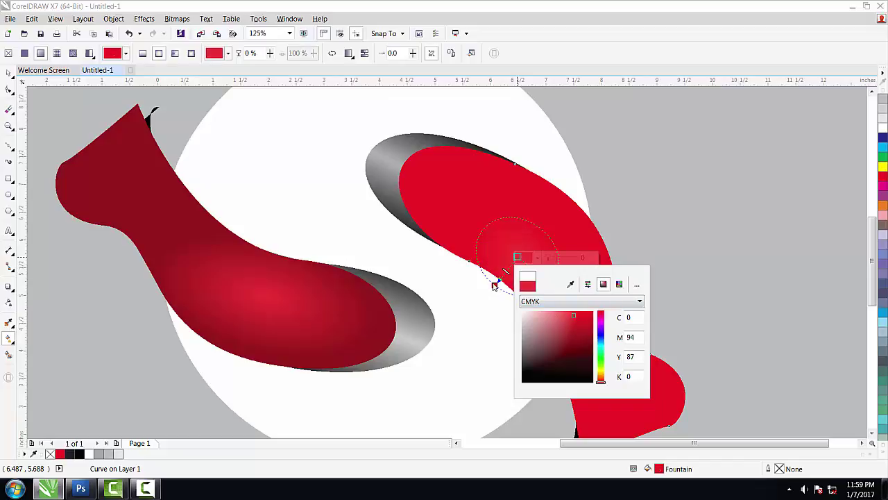
{"action": "left_click", "coordinate": [494, 285]}
{"action": "left_click", "coordinate": [505, 287]}
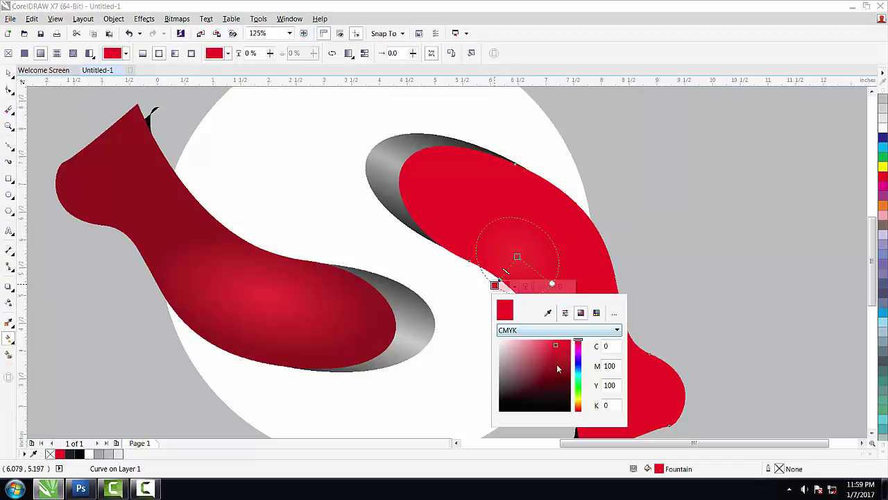
{"action": "mouse_move", "coordinate": [557, 369]}
{"action": "left_mouse_down"}
{"action": "mouse_move", "coordinate": [567, 378]}
{"action": "mouse_move", "coordinate": [566, 360]}
{"action": "left_mouse_up"}
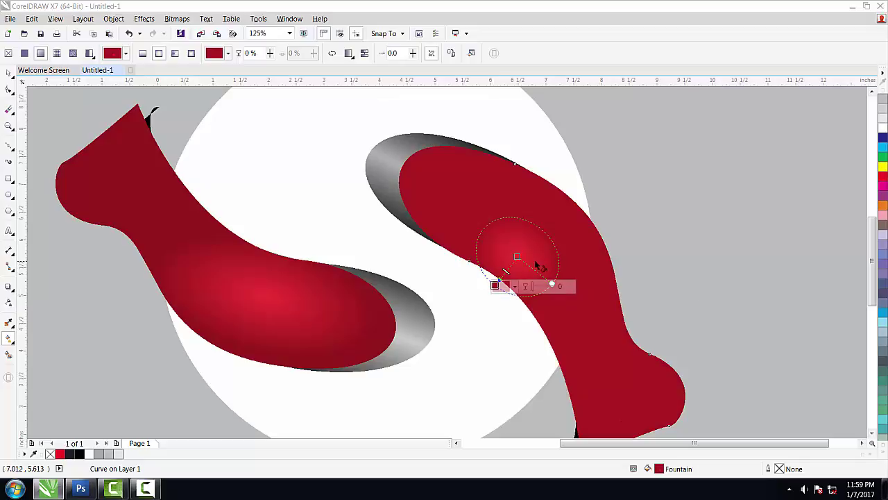
Reshape the right radial highlight into a smaller, tighter glow along the curve.
{"action": "left_click_drag", "start_coordinate": [517, 257], "coordinate": [506, 230]}
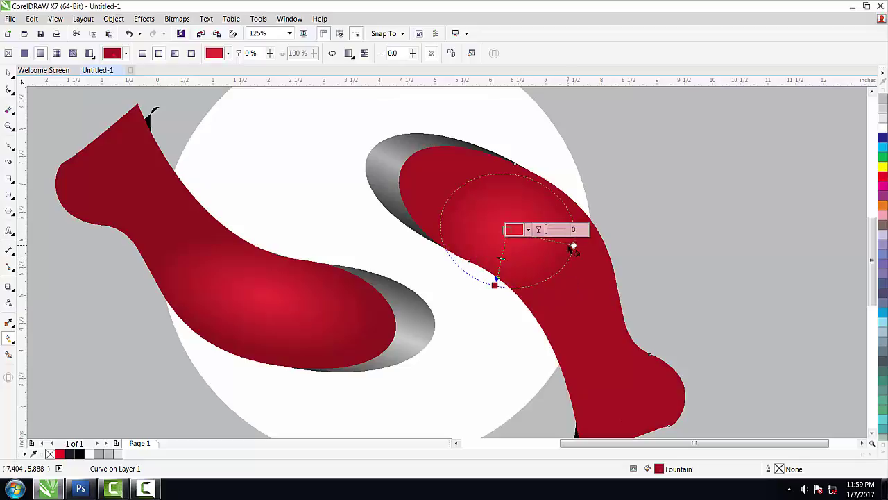
{"action": "left_click_drag", "start_coordinate": [572, 246], "coordinate": [616, 286]}
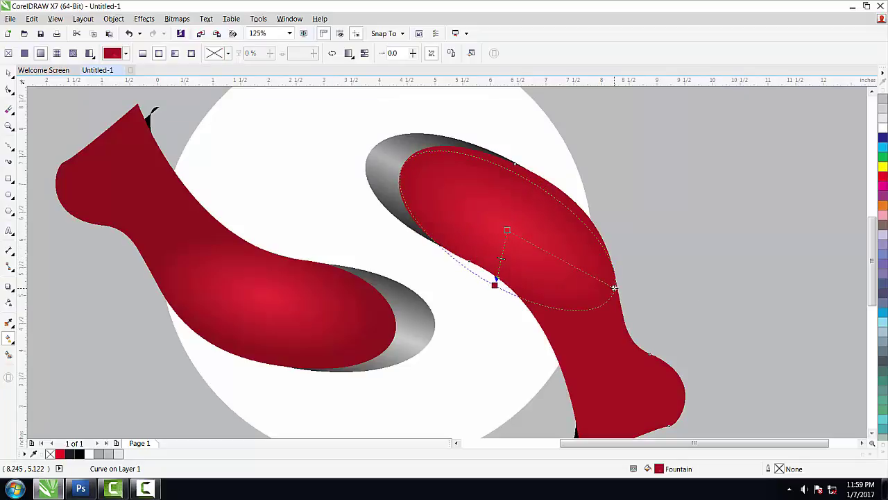
{"action": "left_click_drag", "start_coordinate": [615, 286], "coordinate": [599, 281]}
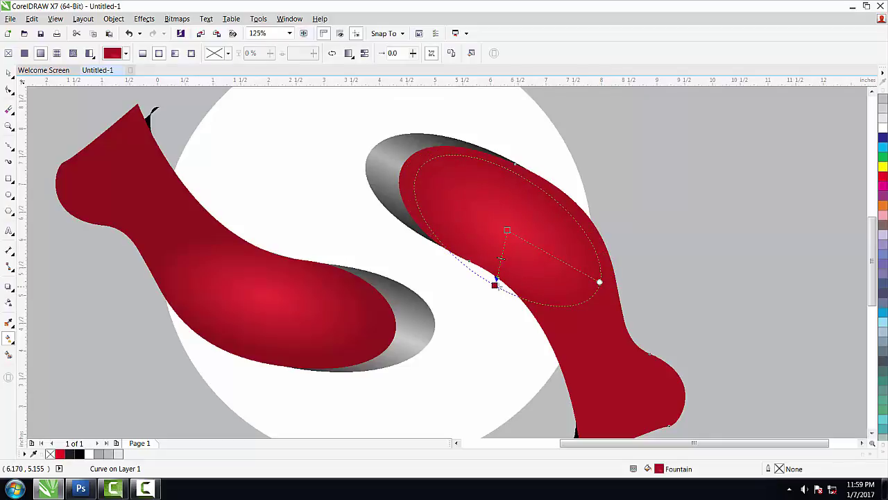
{"action": "left_click_drag", "start_coordinate": [494, 284], "coordinate": [496, 297]}
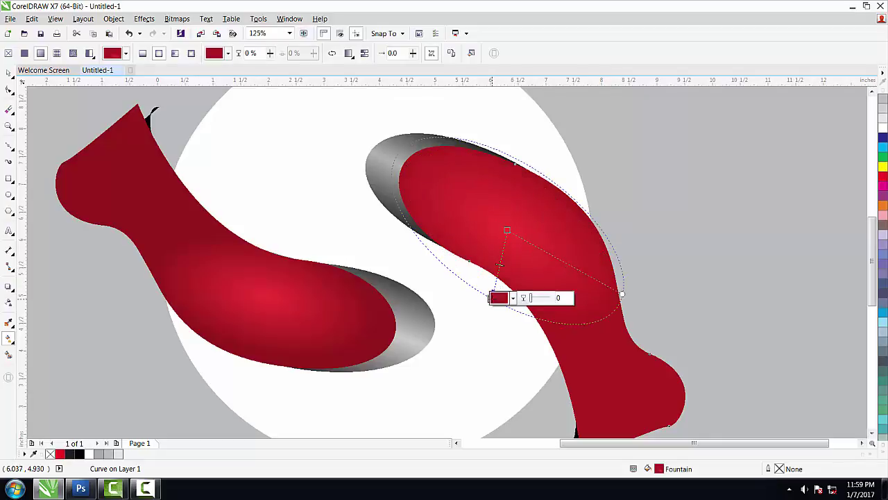
{"action": "left_click", "coordinate": [492, 298]}
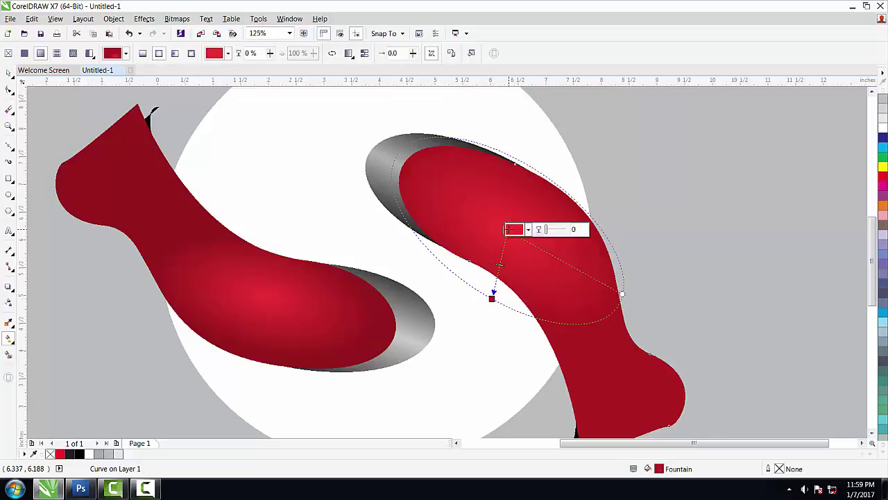
{"action": "left_click_drag", "start_coordinate": [492, 298], "coordinate": [494, 276]}
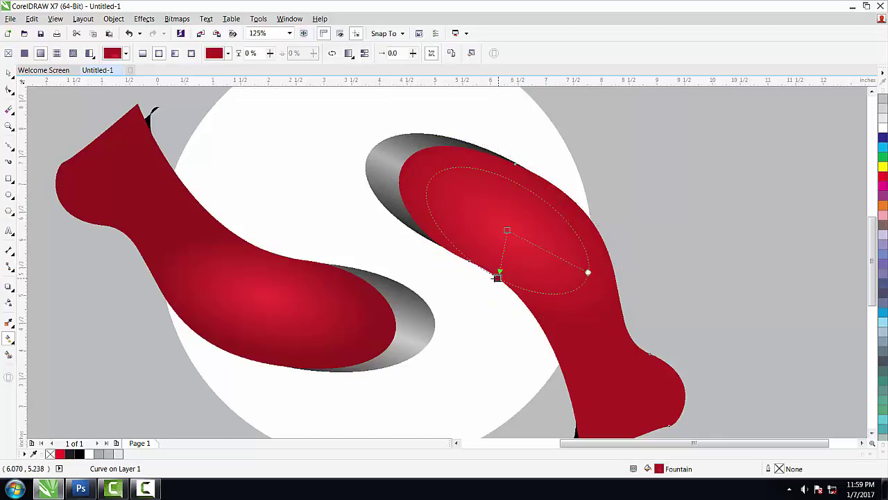
{"action": "left_click", "coordinate": [507, 243]}
Drop a slightly offset copy of the left red curve of the S.
{"action": "scroll", "coordinate": [506, 239], "scroll_direction": "down", "scroll_amount": 5}
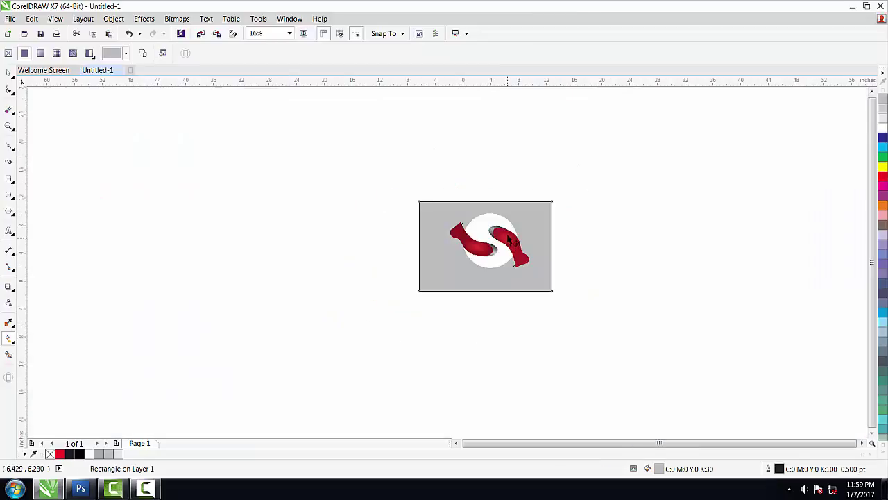
{"action": "scroll", "coordinate": [505, 232], "scroll_direction": "up", "scroll_amount": 2}
{"action": "scroll", "coordinate": [506, 230], "scroll_direction": "up", "scroll_amount": 2}
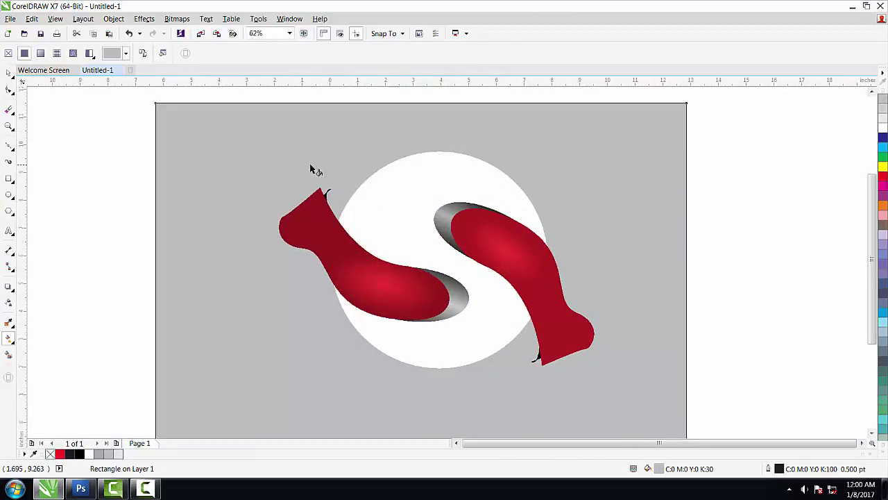
{"action": "left_click", "coordinate": [10, 73]}
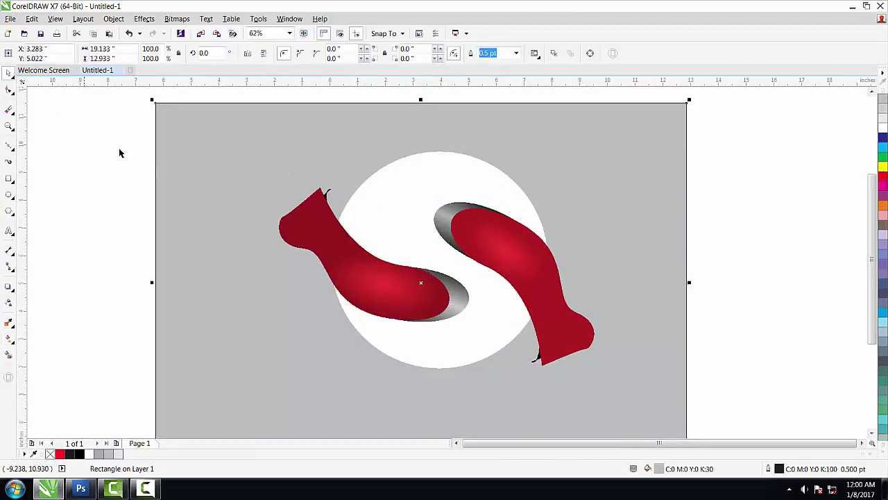
{"action": "left_click", "coordinate": [376, 276]}
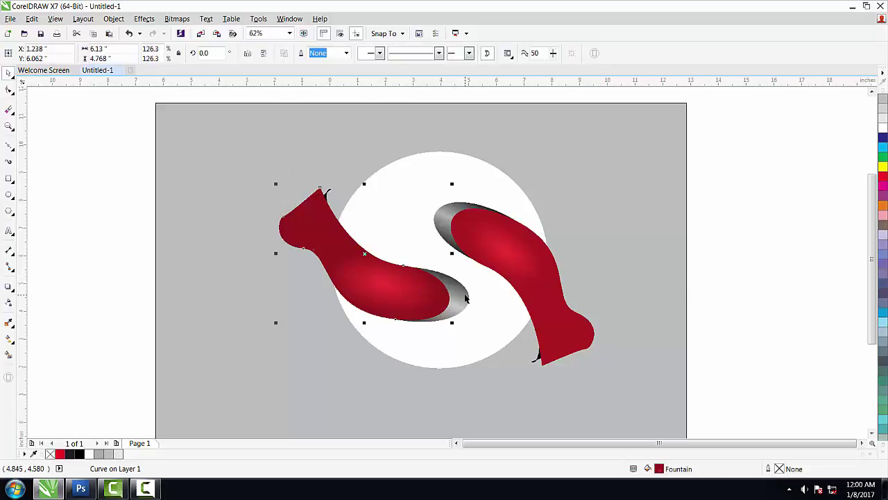
{"action": "scroll", "coordinate": [458, 288], "scroll_direction": "down", "scroll_amount": 2}
{"action": "scroll", "coordinate": [446, 279], "scroll_direction": "up", "scroll_amount": 2}
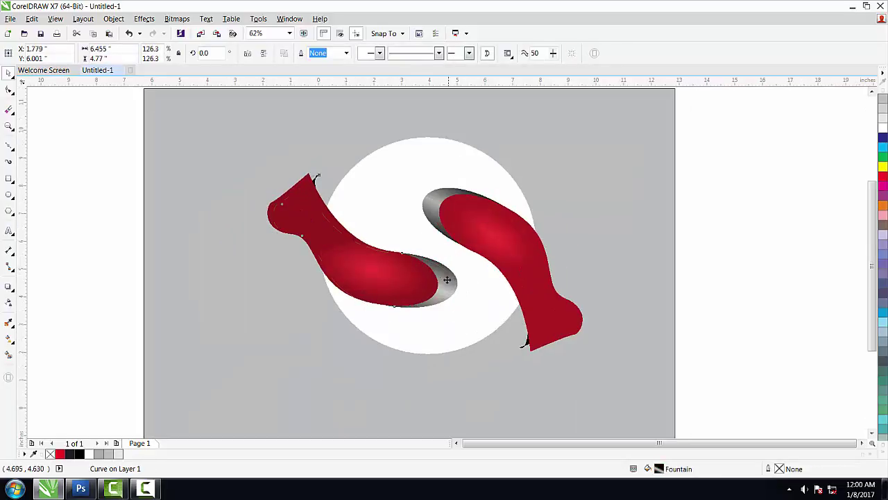
{"action": "left_click_drag", "start_coordinate": [446, 279], "coordinate": [431, 281]}
{"action": "scroll", "coordinate": [431, 288], "scroll_direction": "up", "scroll_amount": 3}
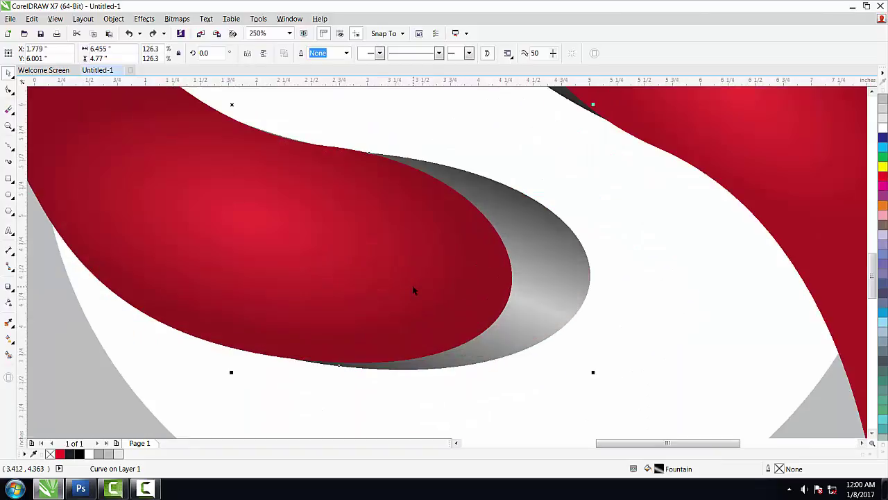
{"action": "key", "text": "F10"}
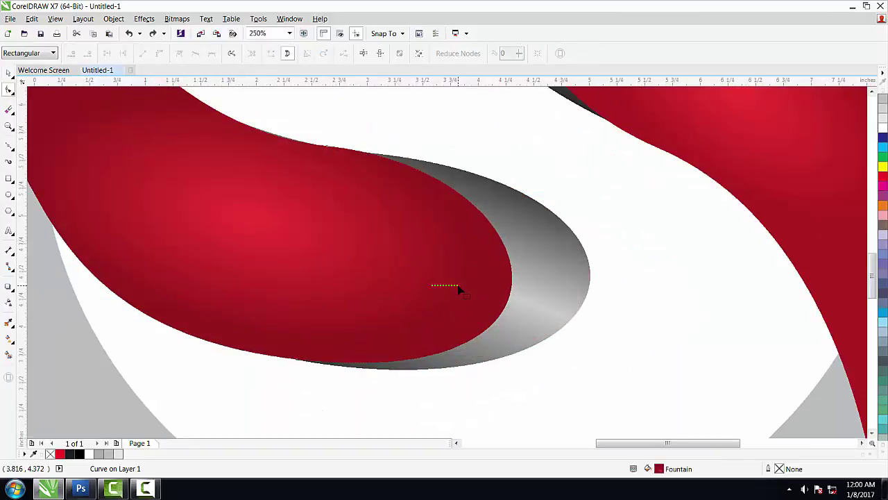
{"action": "scroll", "coordinate": [423, 287], "scroll_direction": "down", "scroll_amount": 3}
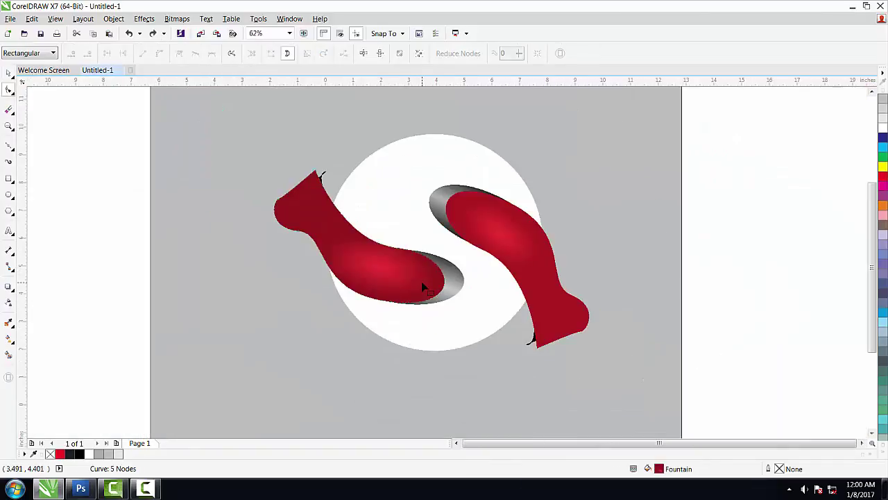
{"action": "left_click", "coordinate": [9, 72]}
{"action": "left_click_drag", "start_coordinate": [382, 255], "coordinate": [385, 267]}
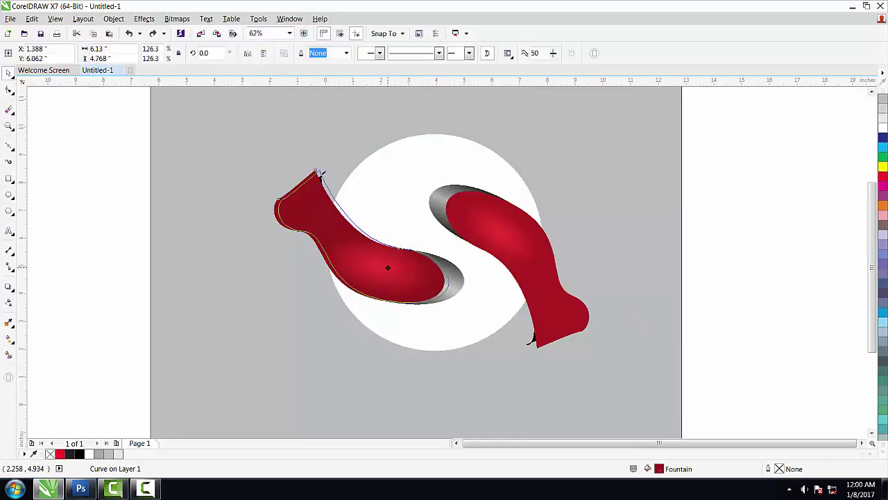
{"action": "scroll", "coordinate": [410, 274], "scroll_direction": "up", "scroll_amount": 3}
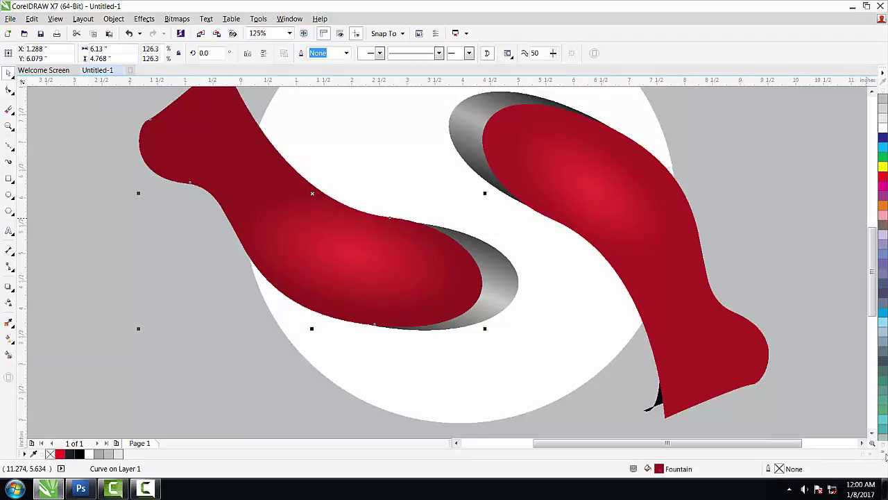
Fill the duplicate black, send it behind the red curve, and nudge it into place.
{"action": "left_click", "coordinate": [884, 454]}
{"action": "left_click", "coordinate": [872, 345]}
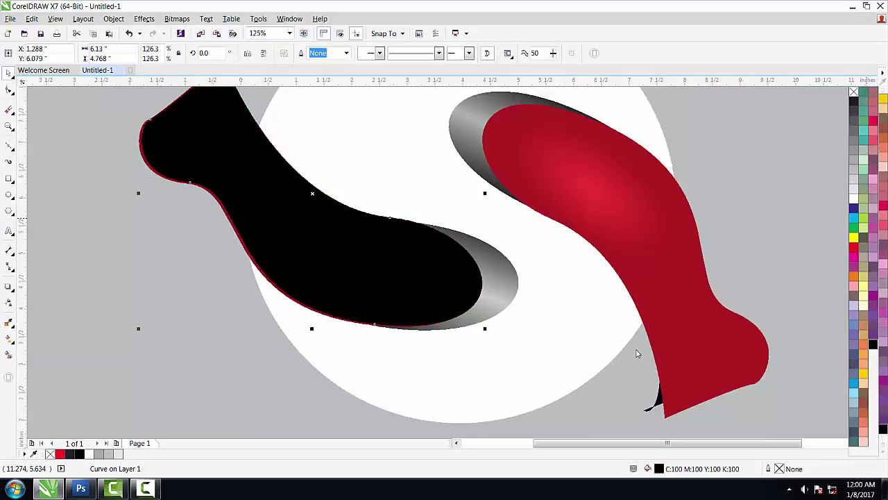
{"action": "key", "text": "ctrl+Page_Down"}
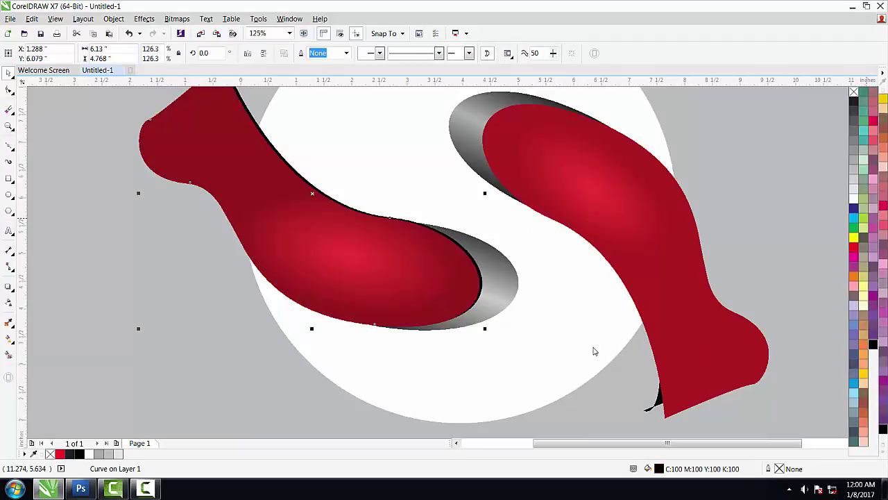
{"action": "key", "text": "Down"}
{"action": "key", "text": "Down"}
{"action": "key", "text": "Down"}
{"action": "key", "text": "Down"}
{"action": "key", "text": "Down"}
{"action": "key", "text": "Down"}
{"action": "key", "text": "Left"}
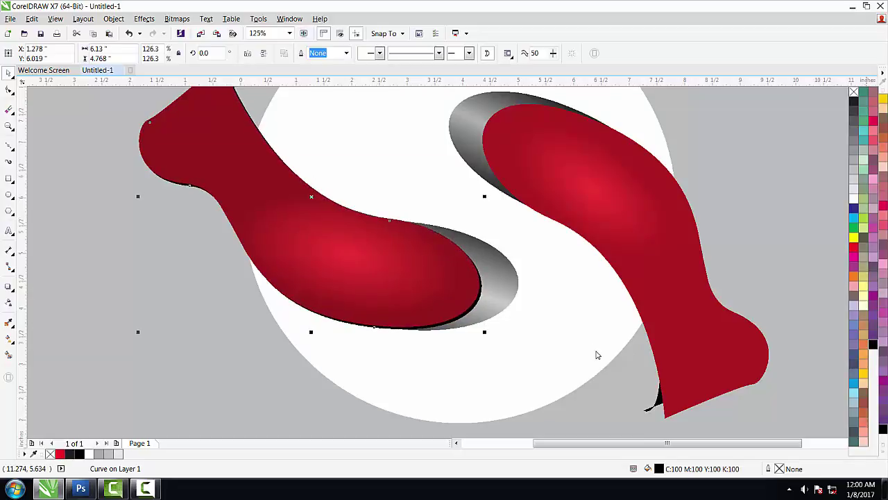
{"action": "key", "text": "Left"}
{"action": "key", "text": "Right"}
{"action": "key", "text": "Right"}
{"action": "key", "text": "Up"}
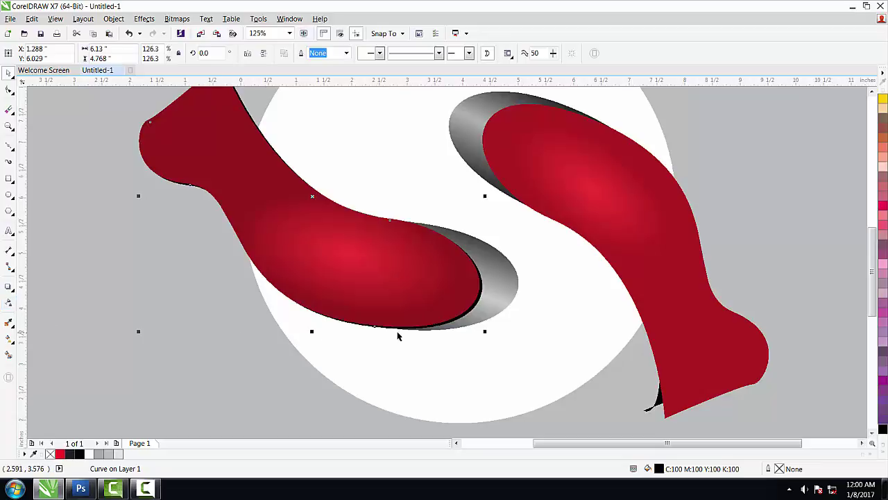
Try transparency on the red curve, then reset it to 0.
{"action": "left_click", "coordinate": [354, 309]}
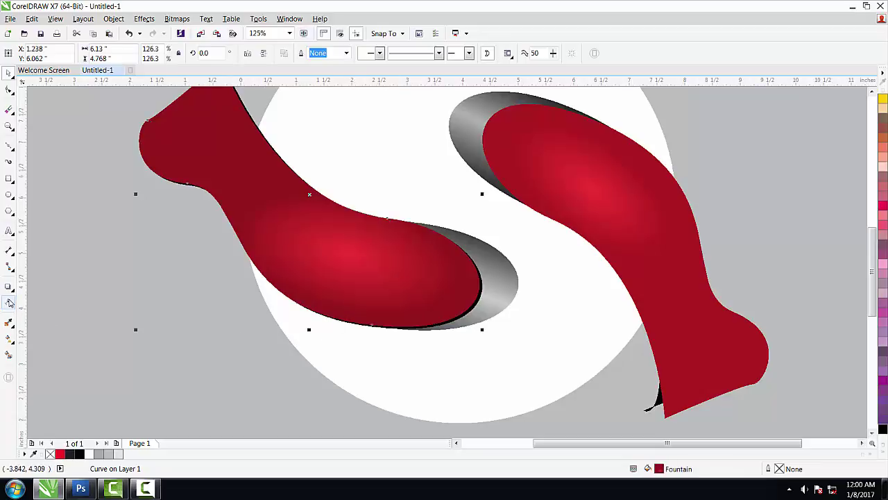
{"action": "left_click", "coordinate": [9, 302]}
{"action": "left_click_drag", "start_coordinate": [289, 340], "coordinate": [300, 343]}
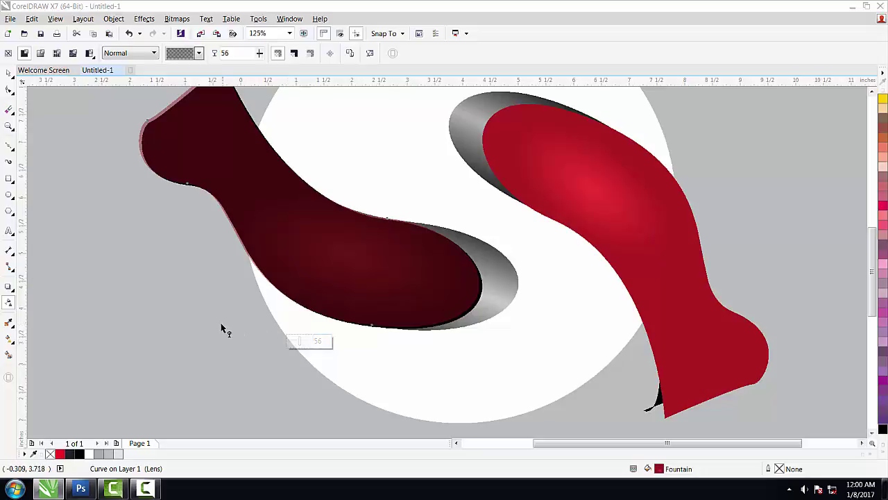
{"action": "left_click_drag", "start_coordinate": [300, 341], "coordinate": [274, 341]}
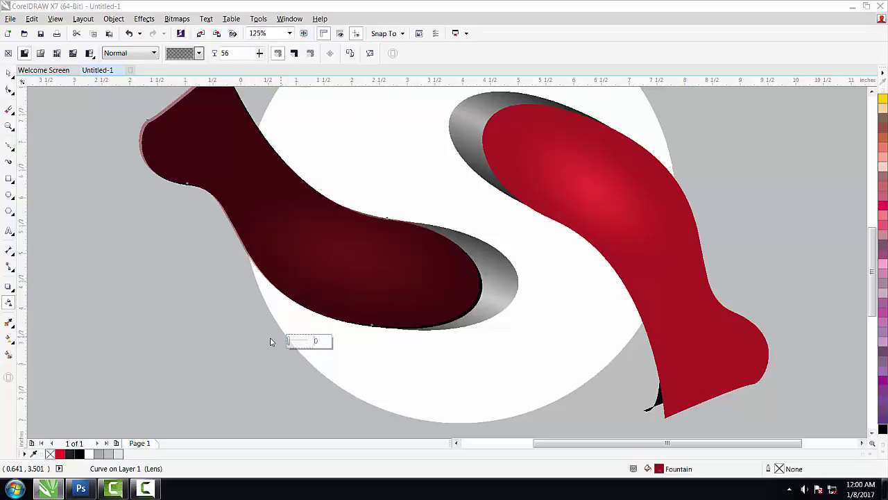
{"action": "left_click", "coordinate": [9, 75]}
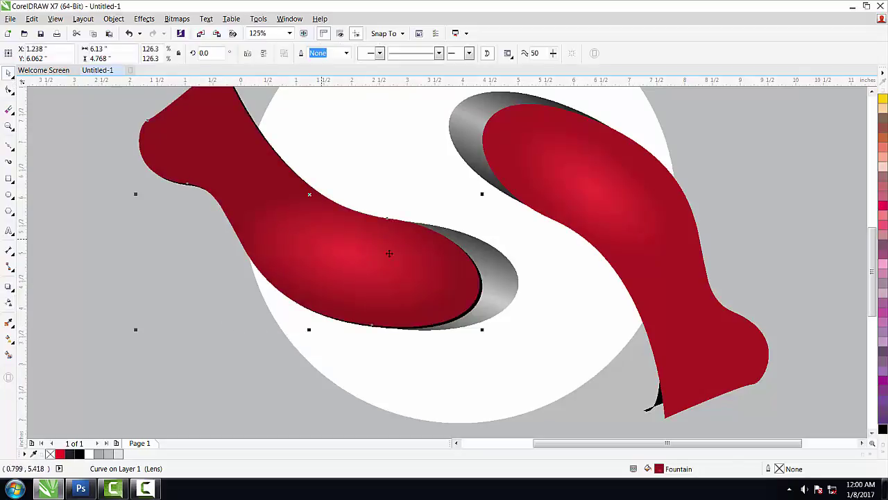
Set the black shadow copy's transparency to 60.
{"action": "left_click", "coordinate": [483, 296]}
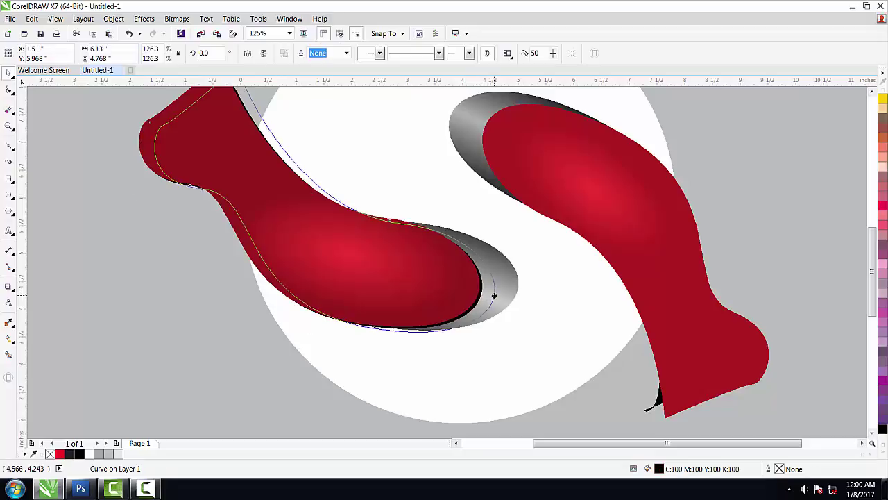
{"action": "left_click", "coordinate": [9, 303]}
{"action": "left_click", "coordinate": [296, 346]}
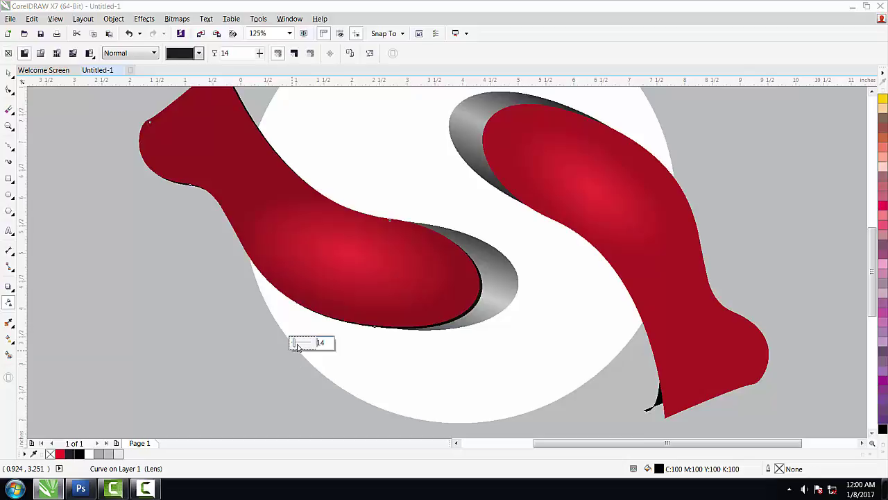
{"action": "left_click_drag", "start_coordinate": [296, 347], "coordinate": [303, 347]}
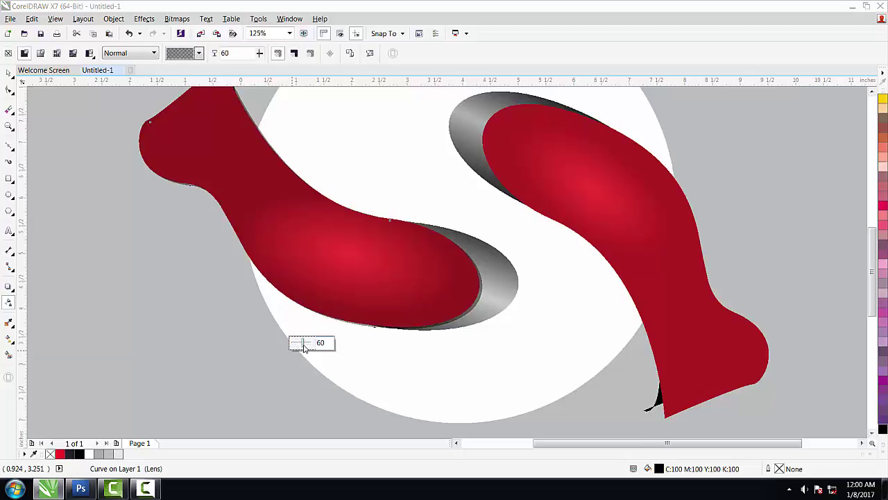
{"action": "left_click", "coordinate": [8, 72]}
{"action": "scroll", "coordinate": [575, 293], "scroll_direction": "down", "scroll_amount": 2}
Make a black, slightly offset copy of the right red curve as its shadow edge.
{"action": "scroll", "coordinate": [583, 278], "scroll_direction": "up", "scroll_amount": 2}
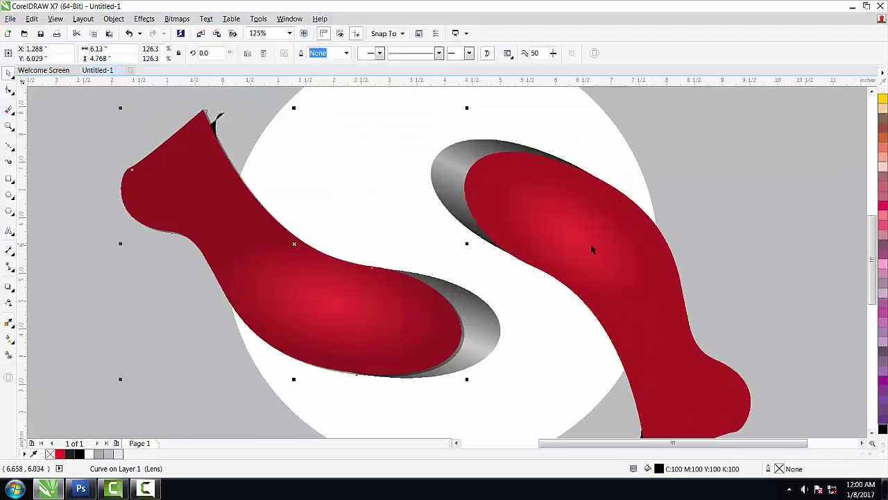
{"action": "key", "text": "F10"}
{"action": "left_click", "coordinate": [548, 238]}
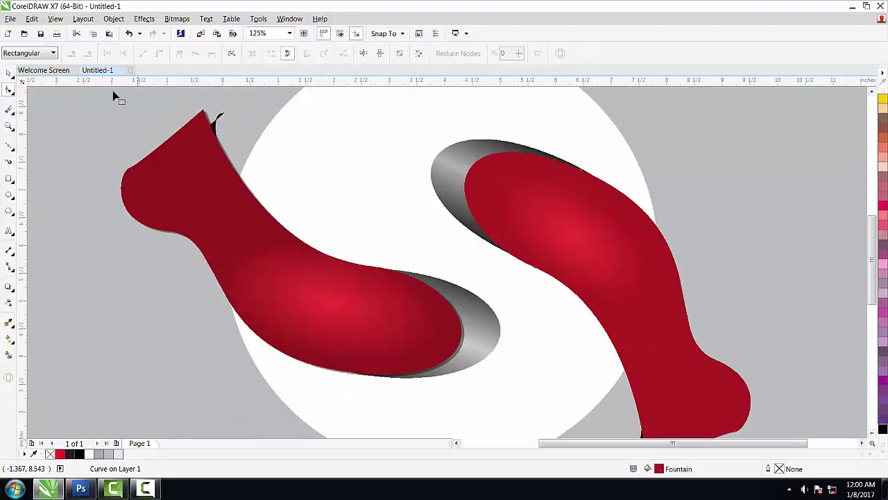
{"action": "left_click", "coordinate": [9, 73]}
{"action": "mouse_move", "coordinate": [493, 176]}
{"action": "left_mouse_down"}
{"action": "mouse_move", "coordinate": [465, 175]}
{"action": "mouse_move", "coordinate": [490, 172]}
{"action": "left_mouse_up"}
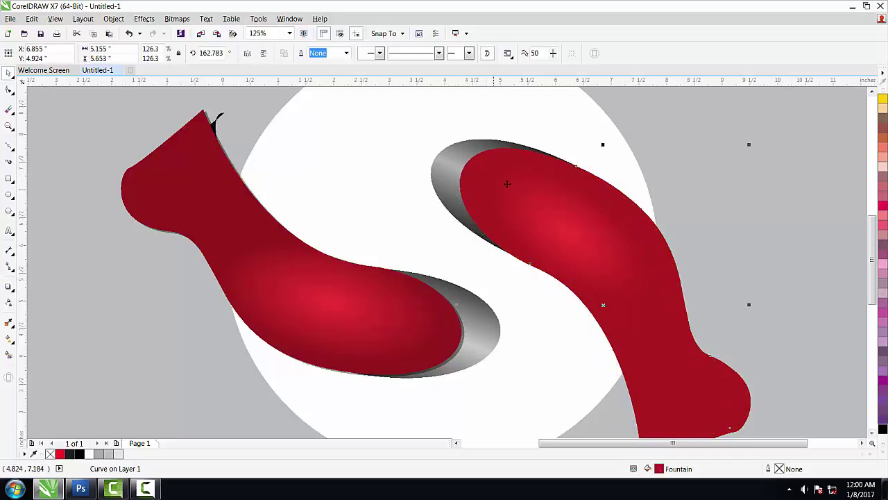
{"action": "left_click", "coordinate": [883, 431]}
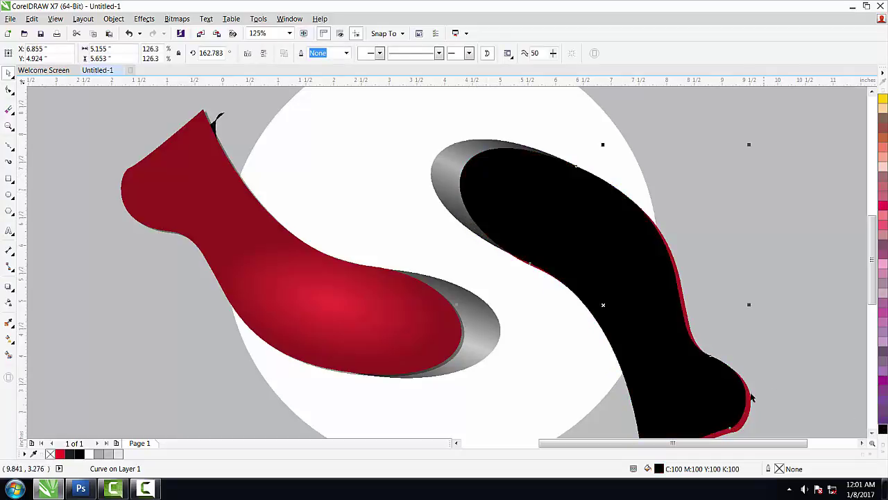
{"action": "key", "text": "ctrl+z"}
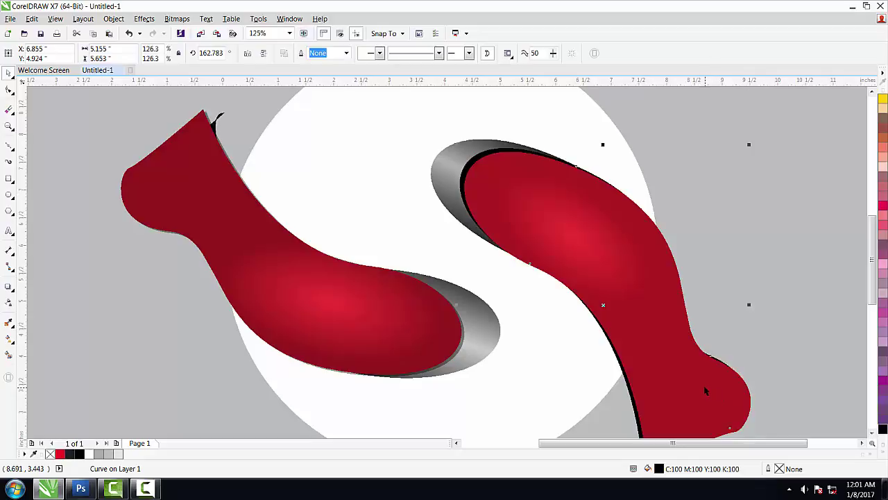
{"action": "left_click_drag", "start_coordinate": [705, 391], "coordinate": [705, 389]}
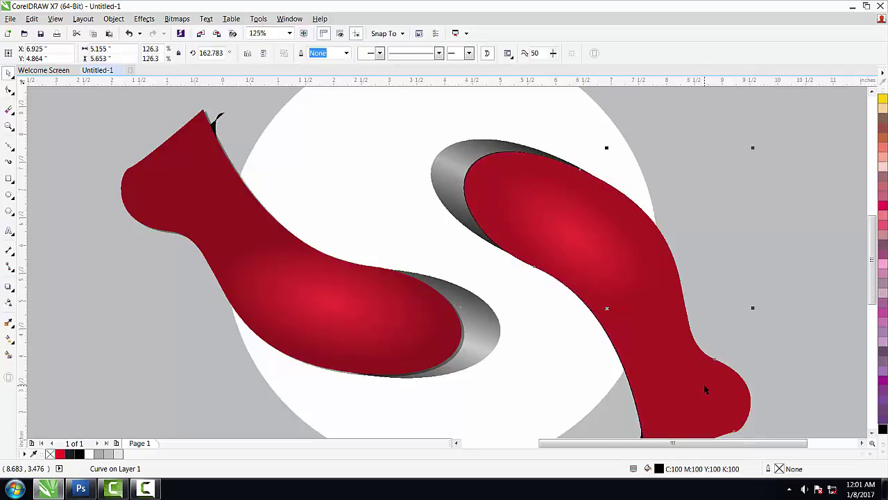
{"action": "key", "text": "ctrl+z"}
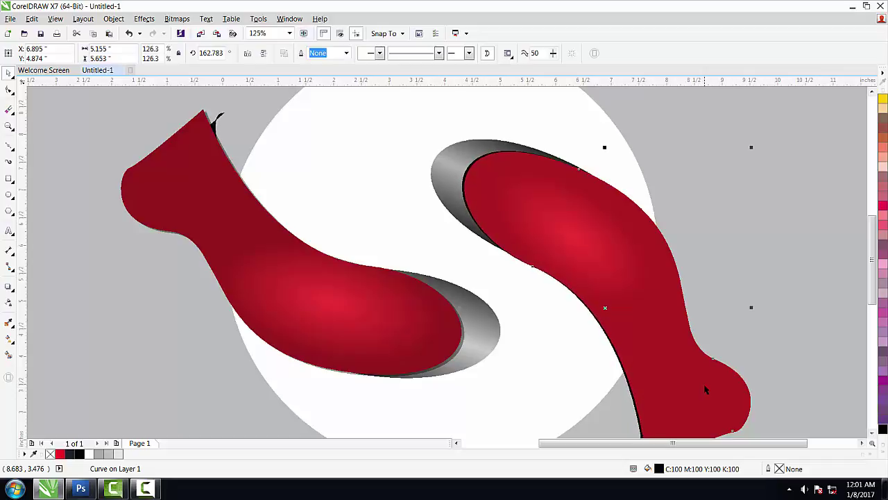
{"action": "left_click_drag", "start_coordinate": [705, 390], "coordinate": [703, 390]}
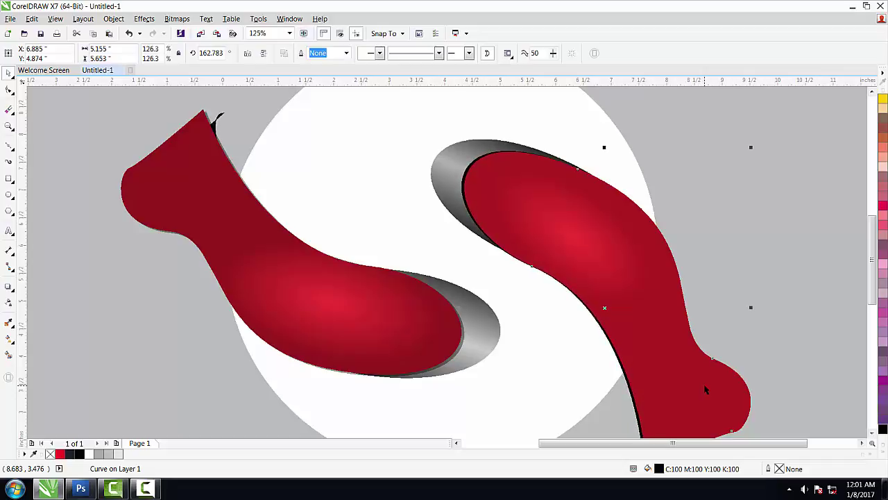
Give the right curve's black copy uniform transparency of 44.
{"action": "left_click", "coordinate": [8, 305]}
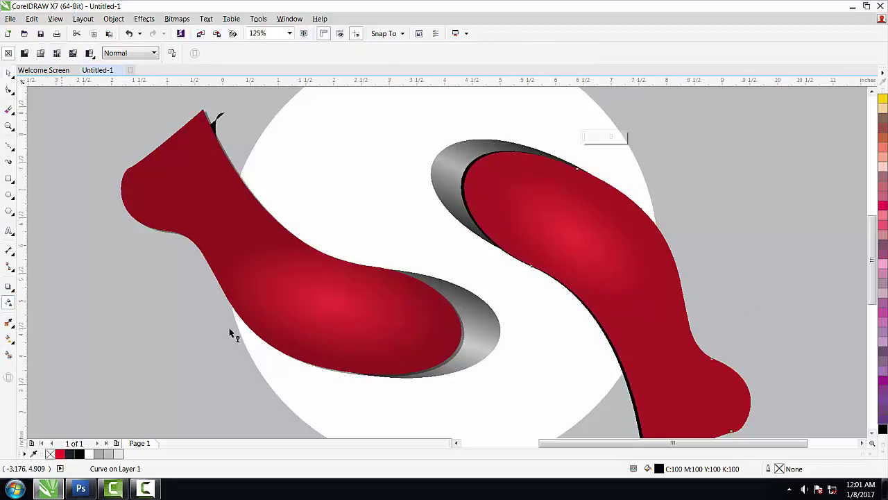
{"action": "left_click", "coordinate": [594, 139]}
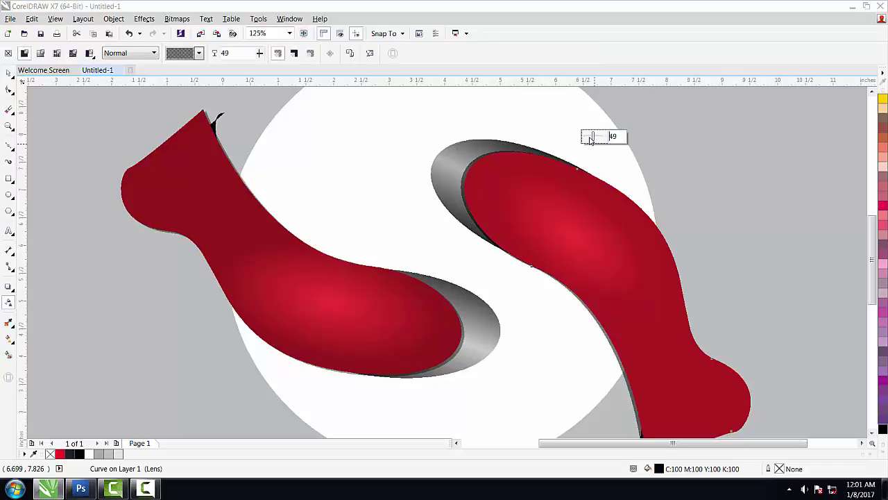
{"action": "left_click_drag", "start_coordinate": [592, 139], "coordinate": [597, 138]}
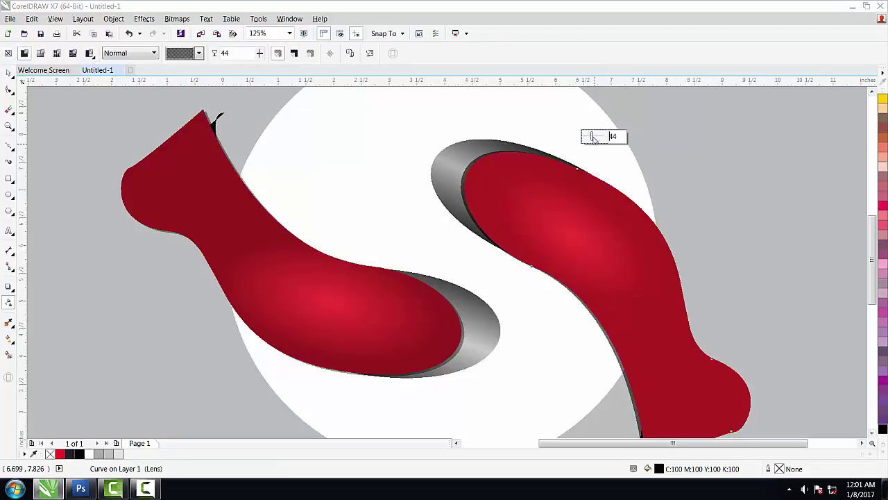
{"action": "left_click", "coordinate": [8, 72]}
{"action": "scroll", "coordinate": [442, 193], "scroll_direction": "down", "scroll_amount": 2}
{"action": "scroll", "coordinate": [442, 193], "scroll_direction": "up", "scroll_amount": 2}
PowerClip all the S logo objects inside the white circle.
{"action": "scroll", "coordinate": [442, 193], "scroll_direction": "down", "scroll_amount": 2}
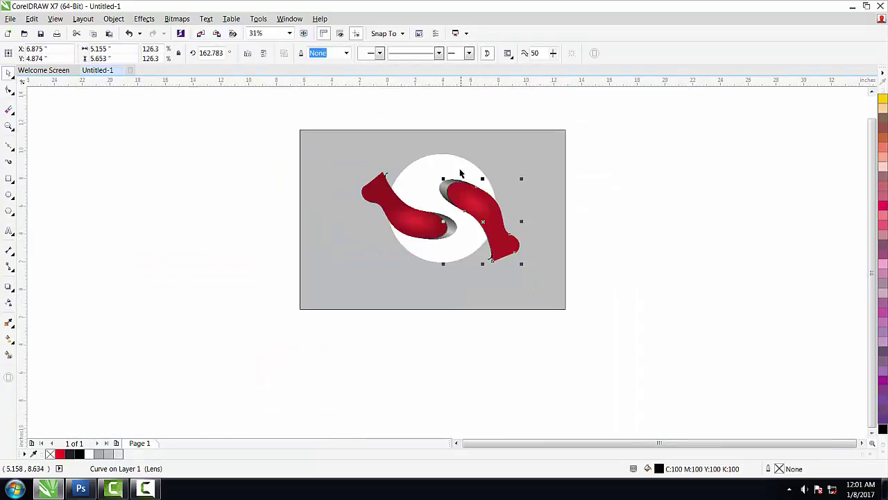
{"action": "scroll", "coordinate": [451, 186], "scroll_direction": "up", "scroll_amount": 1}
{"action": "left_click", "coordinate": [385, 172]}
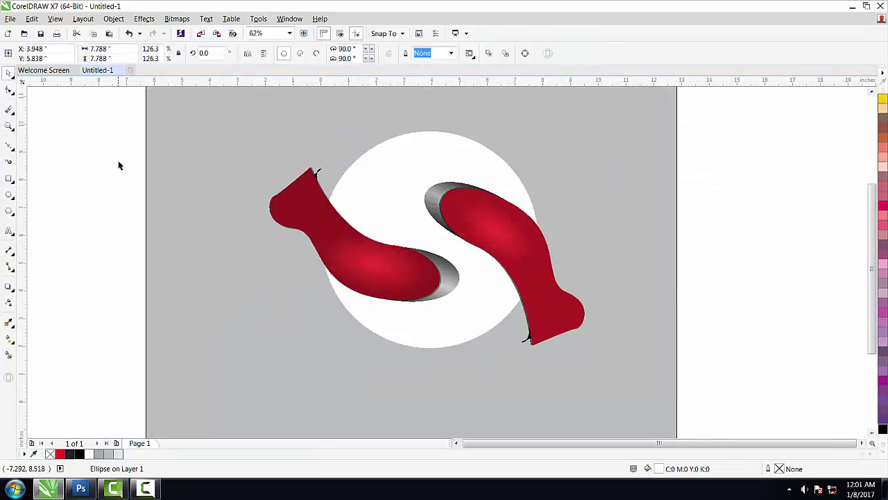
{"action": "left_click_drag", "start_coordinate": [123, 147], "coordinate": [608, 349]}
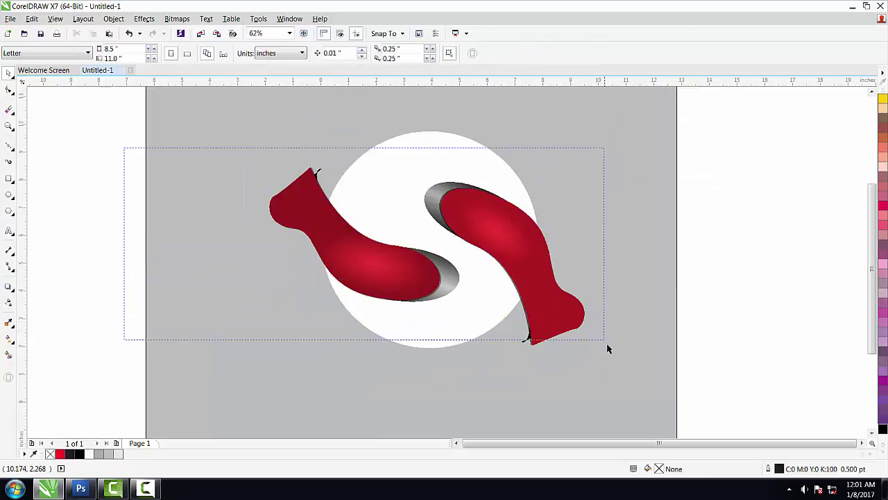
{"action": "left_click_drag", "start_coordinate": [608, 349], "coordinate": [638, 358]}
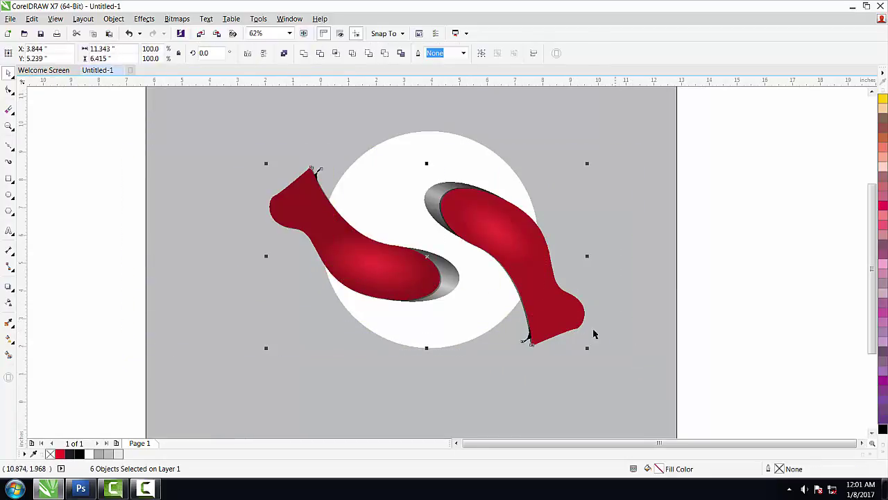
{"action": "left_click", "coordinate": [113, 19]}
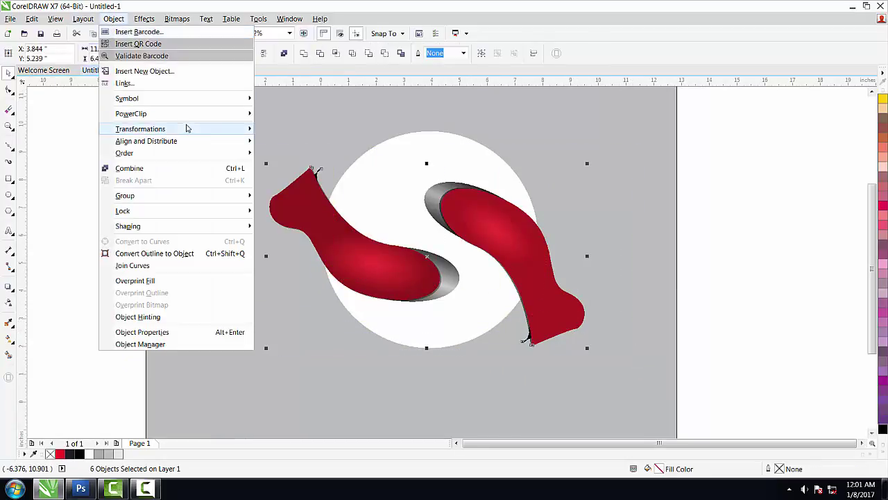
{"action": "left_click", "coordinate": [278, 114]}
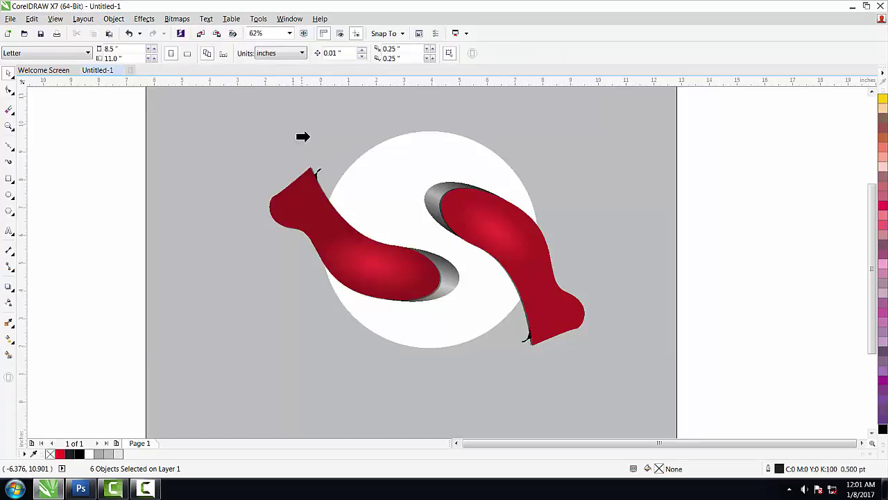
{"action": "left_click", "coordinate": [381, 163]}
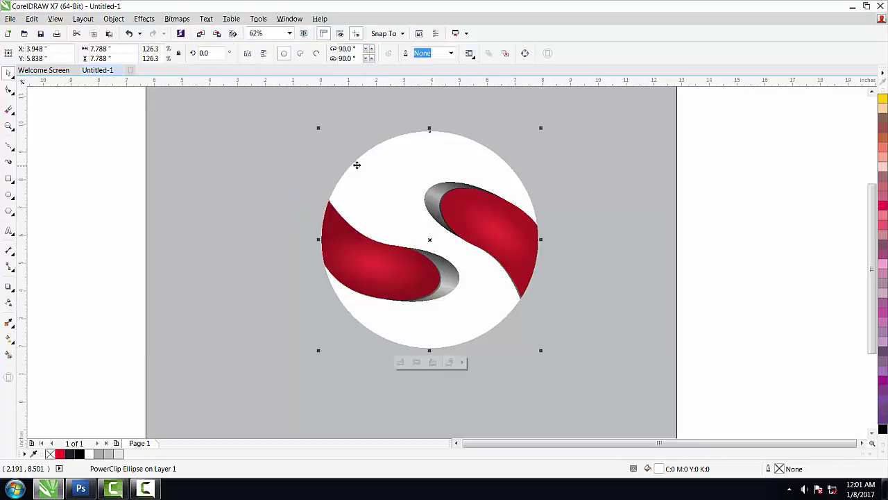
Move the clipped circle right toward the page centre.
{"action": "scroll", "coordinate": [299, 180], "scroll_direction": "down", "scroll_amount": 1}
{"action": "scroll", "coordinate": [321, 185], "scroll_direction": "up", "scroll_amount": 1}
{"action": "left_click", "coordinate": [370, 178]}
{"action": "left_click", "coordinate": [318, 181]}
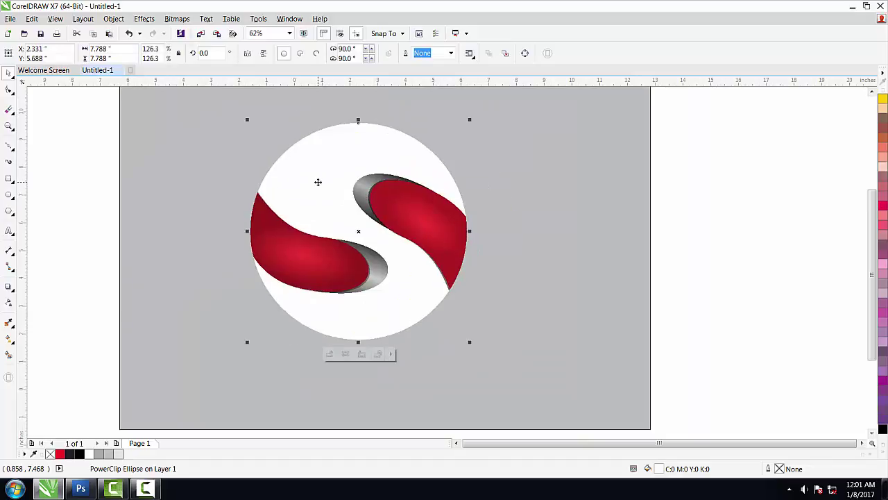
{"action": "left_click_drag", "start_coordinate": [320, 182], "coordinate": [345, 179]}
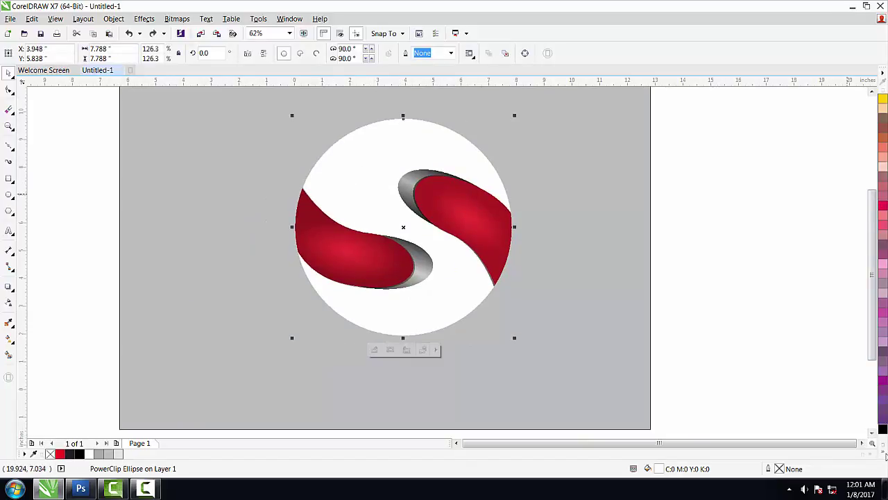
Apply a radial fountain fill centred on the circle with a near-black end colour.
{"action": "left_click", "coordinate": [9, 338]}
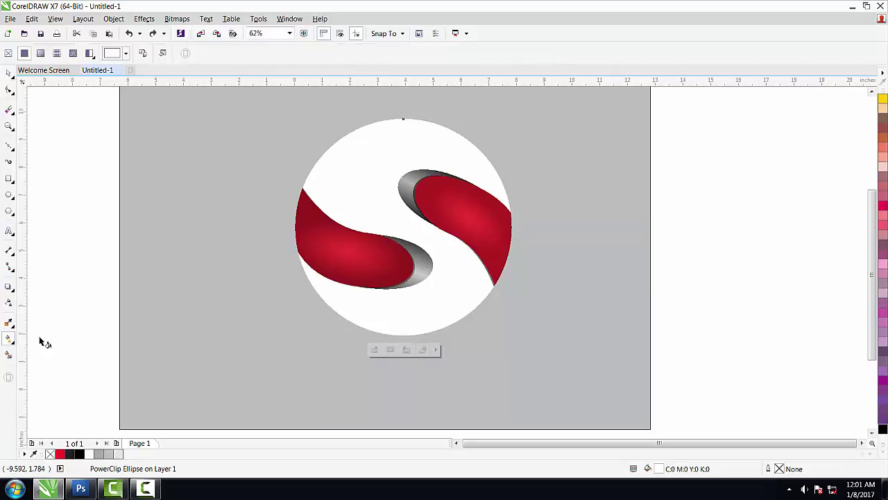
{"action": "left_click_drag", "start_coordinate": [410, 215], "coordinate": [315, 324]}
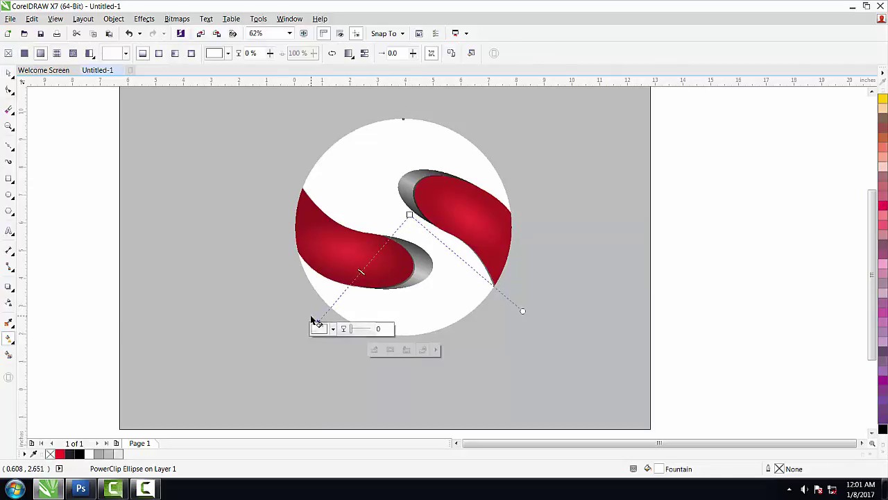
{"action": "left_click", "coordinate": [317, 329]}
{"action": "left_click", "coordinate": [364, 423]}
{"action": "left_click", "coordinate": [387, 435]}
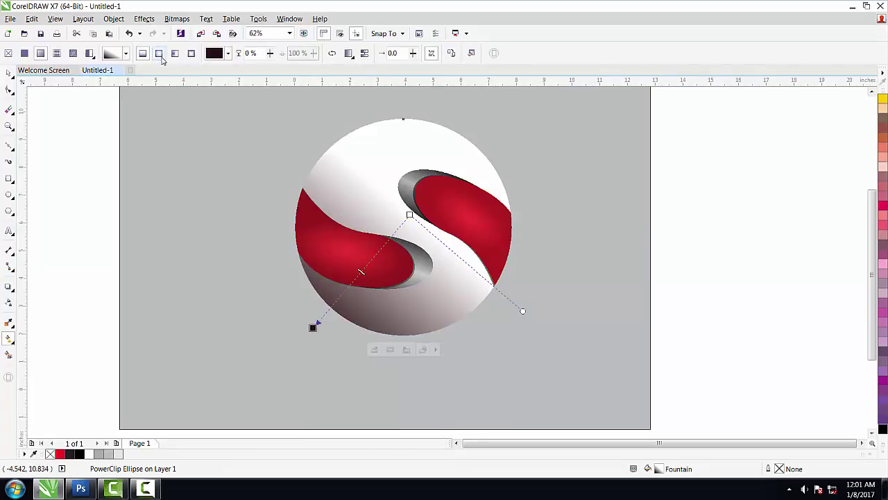
{"action": "left_click", "coordinate": [159, 53]}
{"action": "left_click_drag", "start_coordinate": [361, 272], "coordinate": [416, 226]}
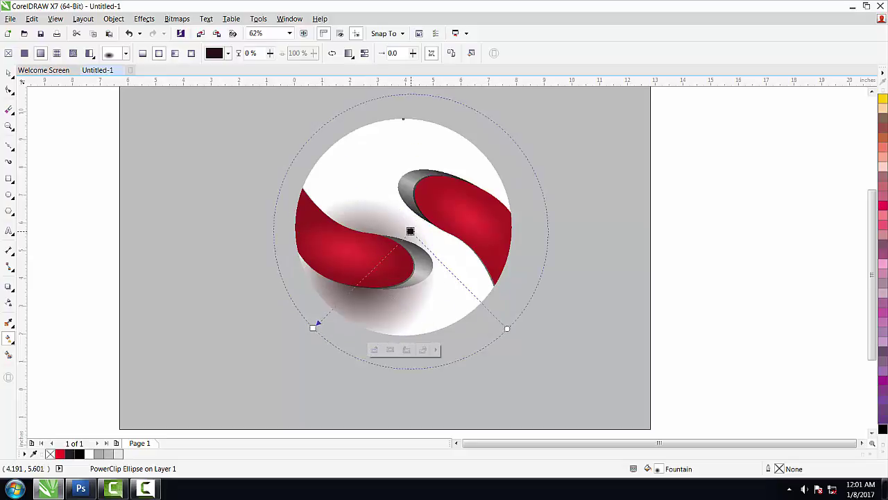
Set the circle gradient's centre colour to white and its outer edge to black.
{"action": "left_click", "coordinate": [409, 240]}
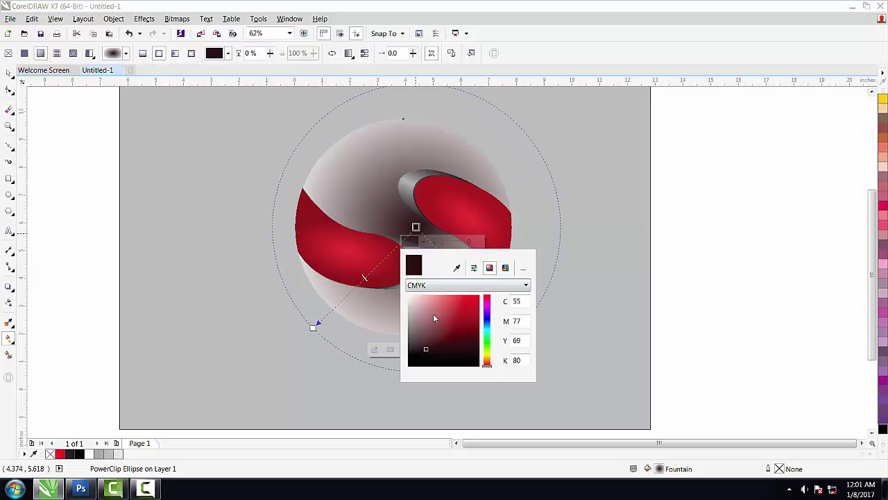
{"action": "left_click_drag", "start_coordinate": [433, 313], "coordinate": [402, 298]}
{"action": "left_click", "coordinate": [312, 329]}
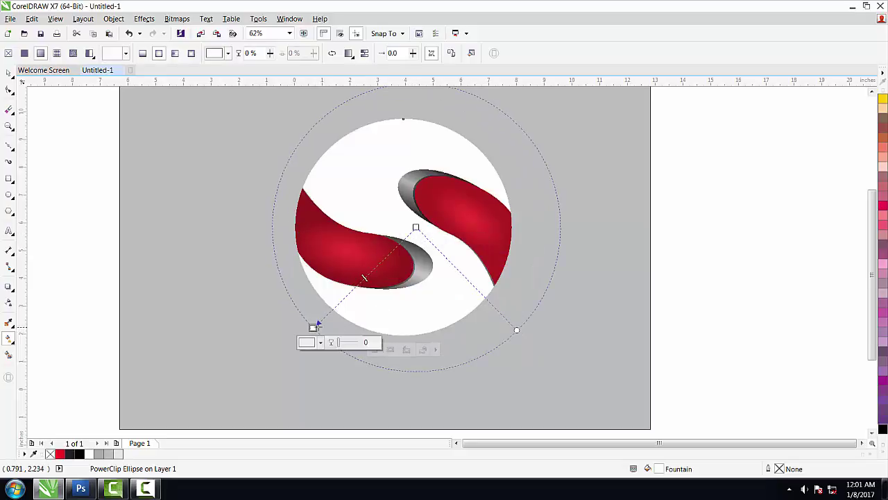
{"action": "left_click", "coordinate": [314, 342]}
{"action": "left_click", "coordinate": [332, 293]}
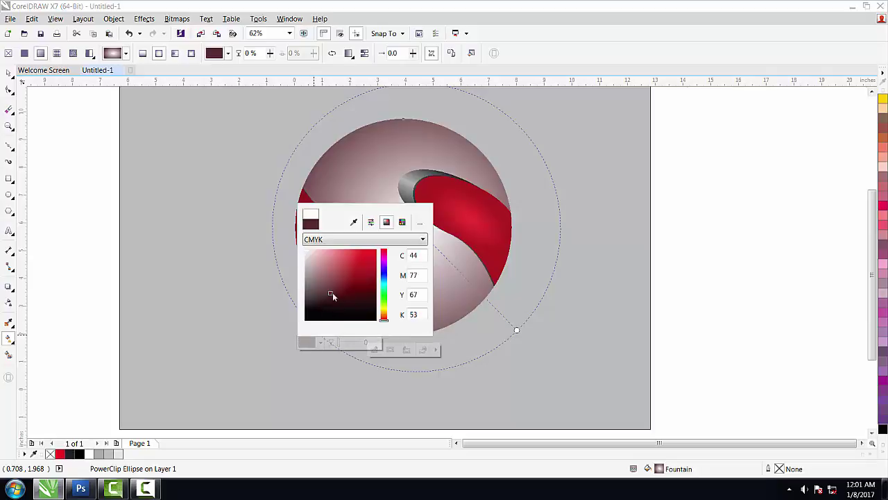
{"action": "left_click", "coordinate": [356, 283]}
{"action": "left_click", "coordinate": [368, 287]}
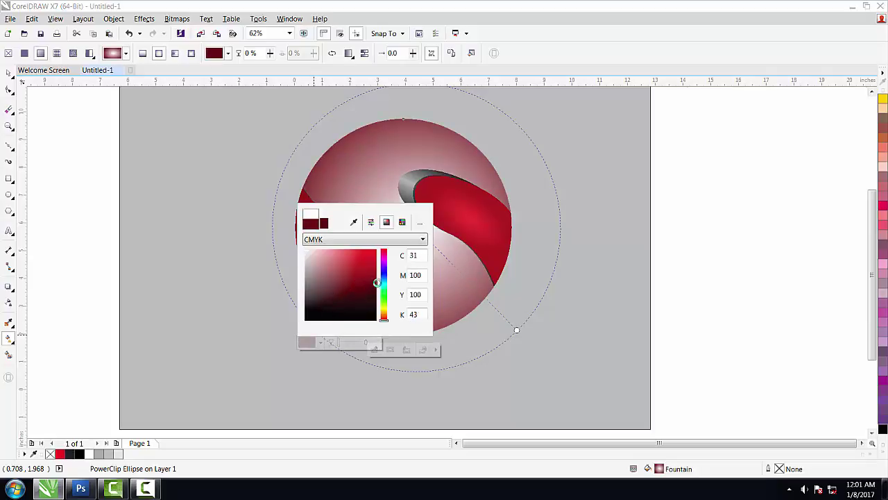
{"action": "left_click", "coordinate": [311, 286]}
{"action": "left_click", "coordinate": [312, 290]}
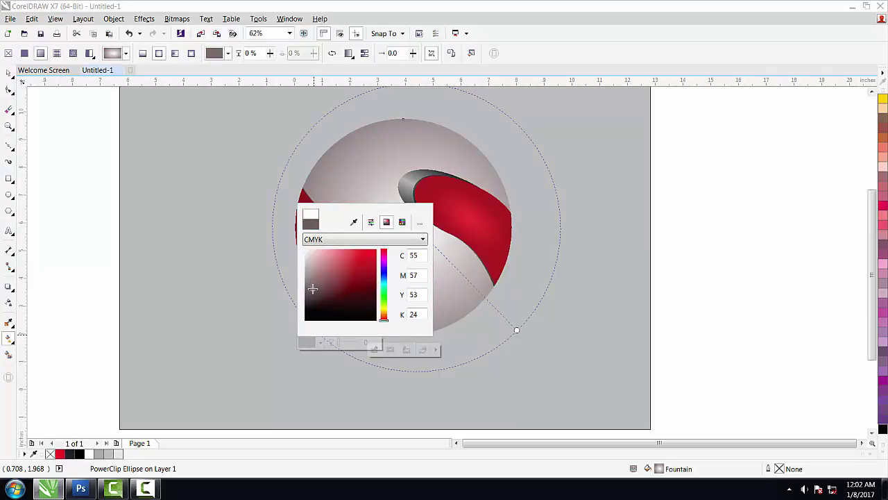
{"action": "left_click", "coordinate": [313, 311]}
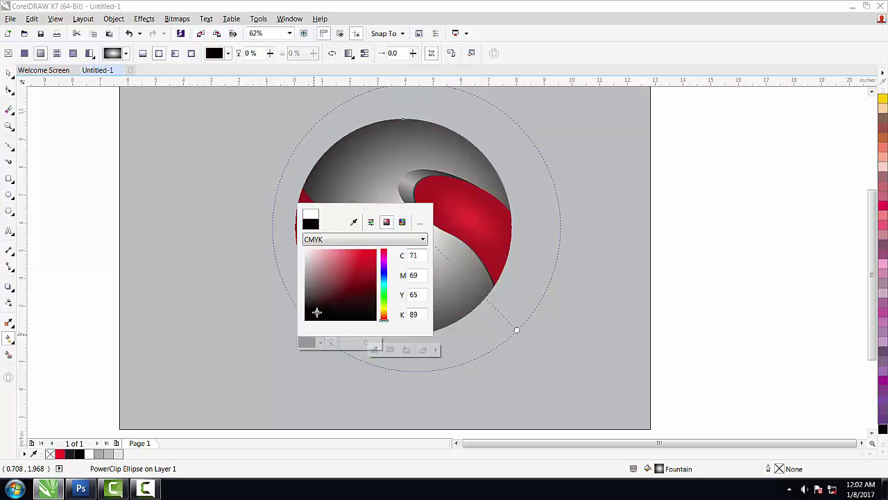
{"action": "left_click", "coordinate": [371, 319]}
{"action": "left_click", "coordinate": [494, 320]}
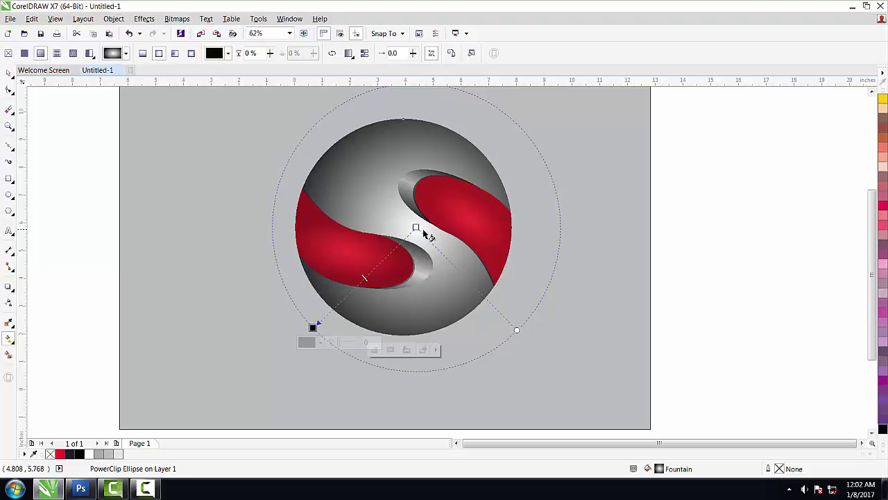
Spread the circle's radial gradient past its edge so only a thin dark rim remains.
{"action": "left_click_drag", "start_coordinate": [426, 234], "coordinate": [403, 227]}
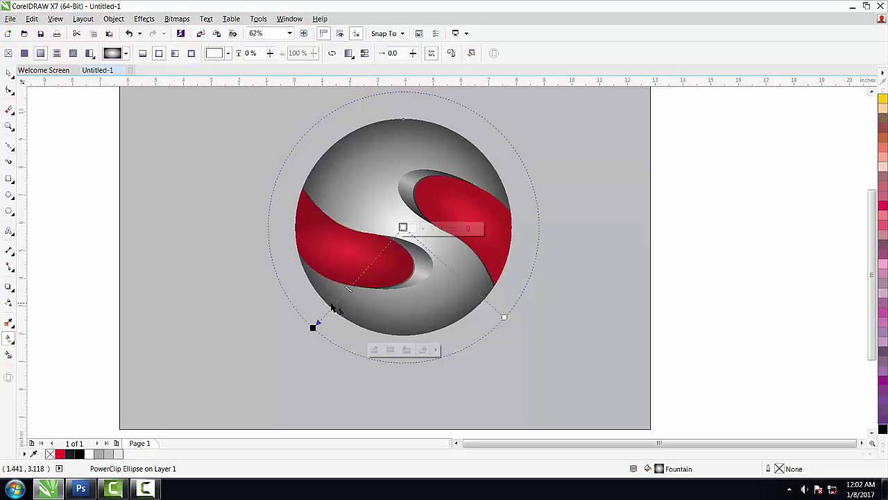
{"action": "left_click_drag", "start_coordinate": [313, 327], "coordinate": [332, 306]}
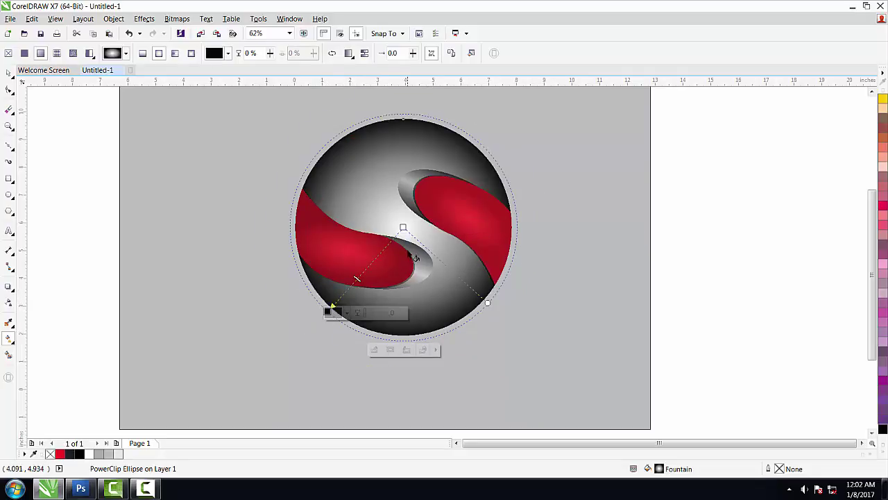
{"action": "left_click", "coordinate": [403, 227]}
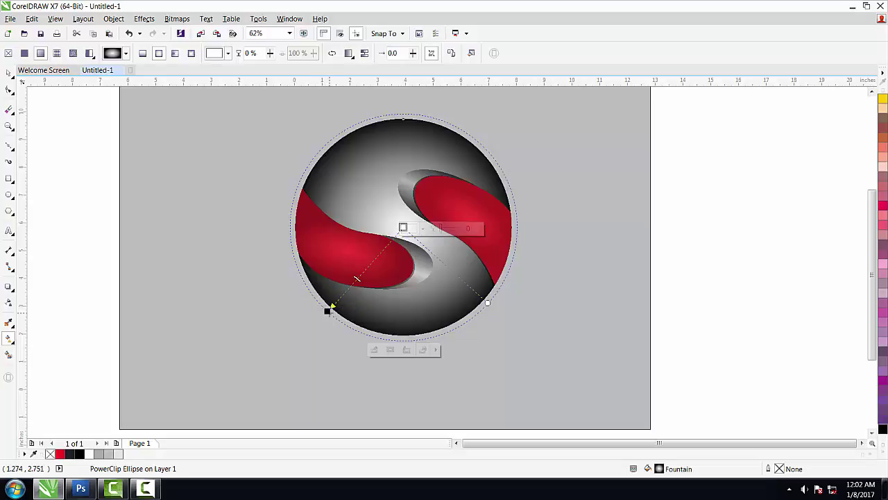
{"action": "left_click", "coordinate": [328, 311]}
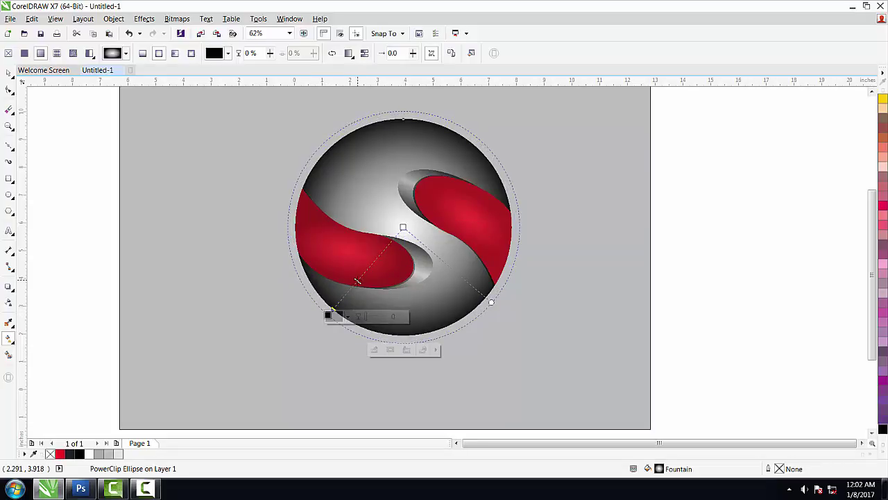
{"action": "mouse_move", "coordinate": [356, 281]}
{"action": "left_mouse_down"}
{"action": "mouse_move", "coordinate": [372, 268]}
{"action": "mouse_move", "coordinate": [356, 282]}
{"action": "left_mouse_up"}
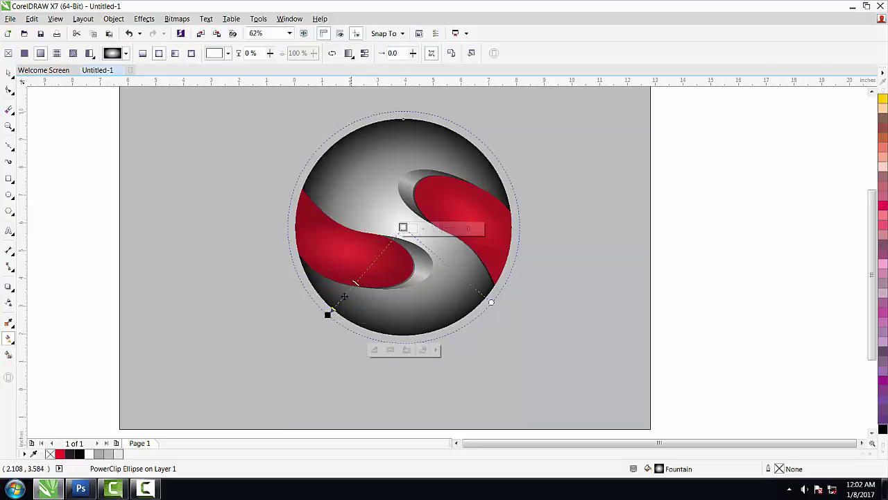
{"action": "left_click_drag", "start_coordinate": [328, 315], "coordinate": [324, 319]}
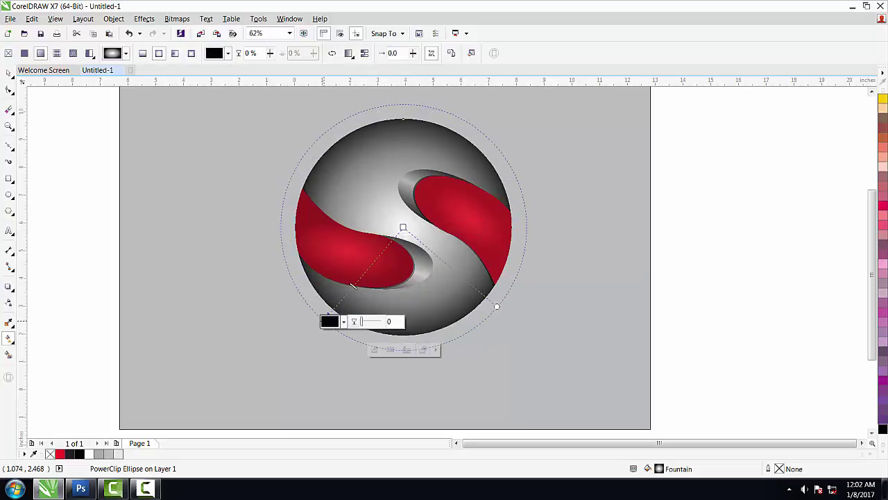
{"action": "scroll", "coordinate": [399, 211], "scroll_direction": "down", "scroll_amount": 1}
Stretch the grey background rectangle taller and wider behind the sphere.
{"action": "scroll", "coordinate": [403, 209], "scroll_direction": "up", "scroll_amount": 2}
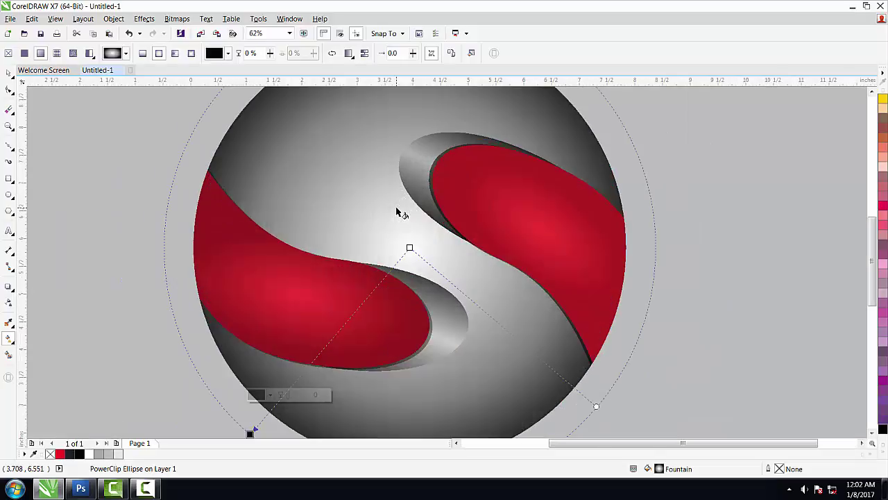
{"action": "scroll", "coordinate": [349, 217], "scroll_direction": "down", "scroll_amount": 1}
{"action": "left_click", "coordinate": [169, 206]}
{"action": "scroll", "coordinate": [236, 206], "scroll_direction": "down", "scroll_amount": 1}
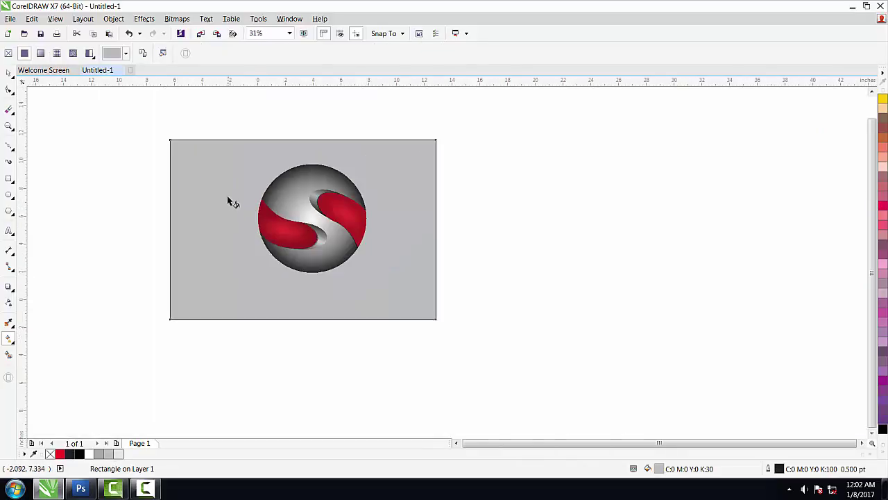
{"action": "left_click", "coordinate": [8, 73]}
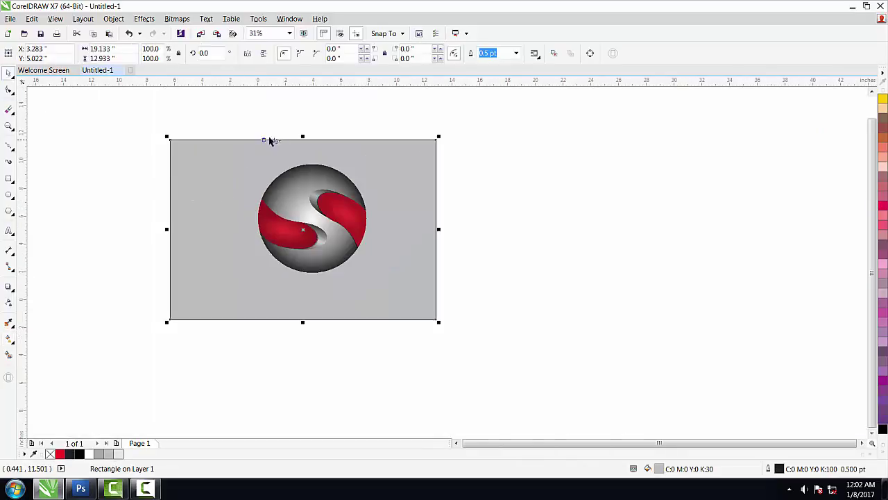
{"action": "left_click_drag", "start_coordinate": [302, 137], "coordinate": [302, 125]}
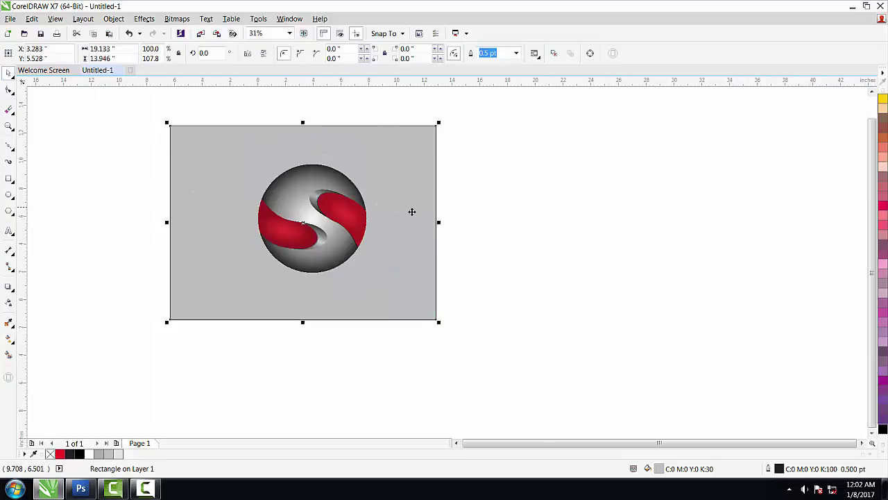
{"action": "left_click_drag", "start_coordinate": [438, 229], "coordinate": [463, 225]}
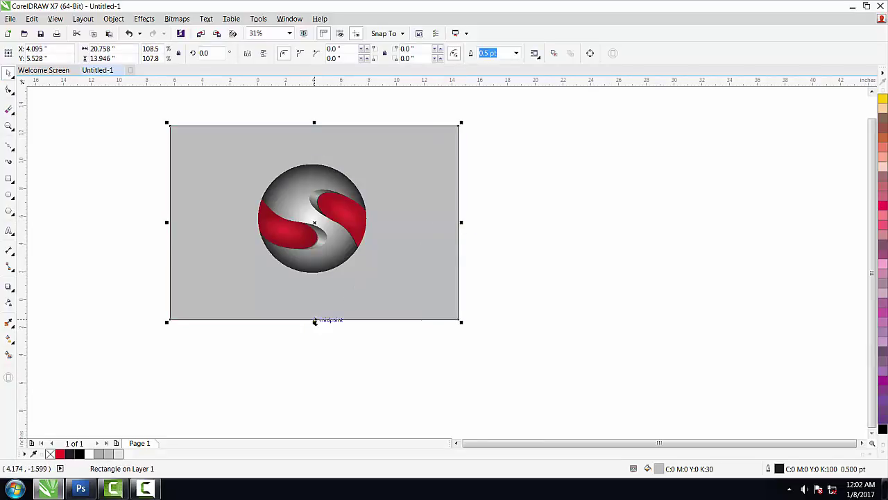
{"action": "left_click_drag", "start_coordinate": [314, 321], "coordinate": [314, 339]}
Zoom in on the sphere logo and reselect the background rectangle.
{"action": "left_click", "coordinate": [8, 126]}
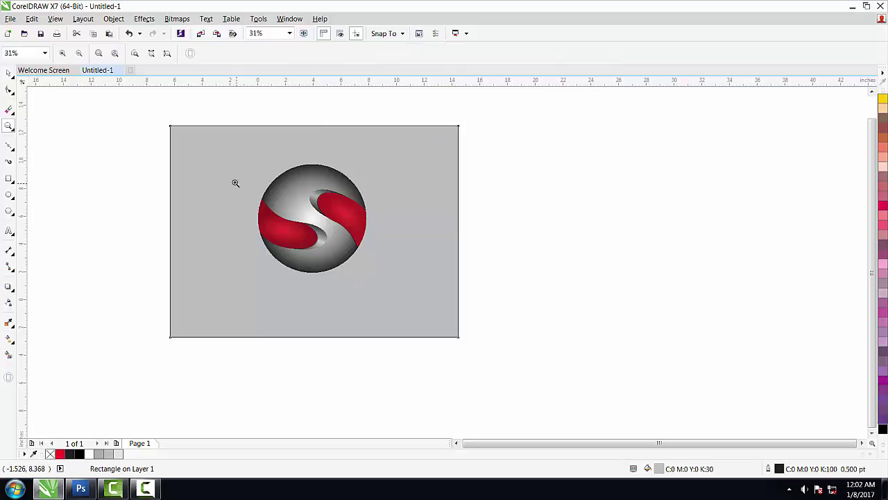
{"action": "mouse_move", "coordinate": [213, 164]}
{"action": "left_mouse_down"}
{"action": "mouse_move", "coordinate": [379, 286]}
{"action": "mouse_move", "coordinate": [389, 280]}
{"action": "left_mouse_up"}
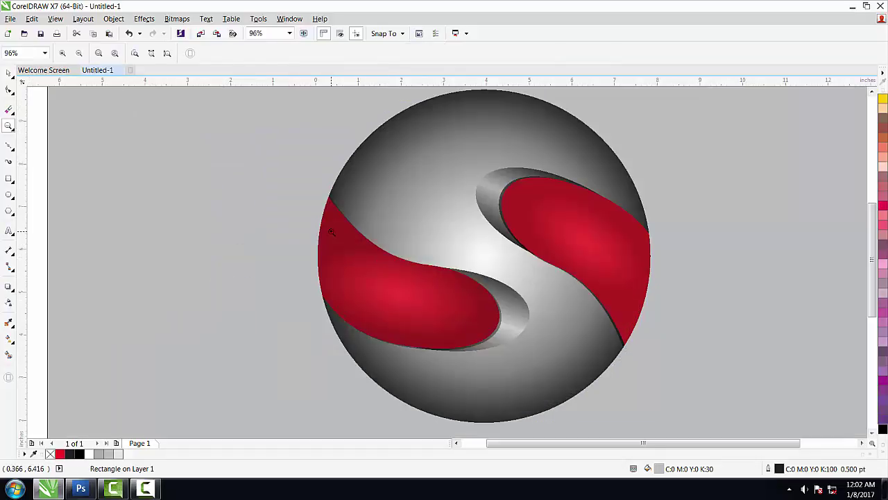
{"action": "scroll", "coordinate": [334, 222], "scroll_direction": "down", "scroll_amount": 4}
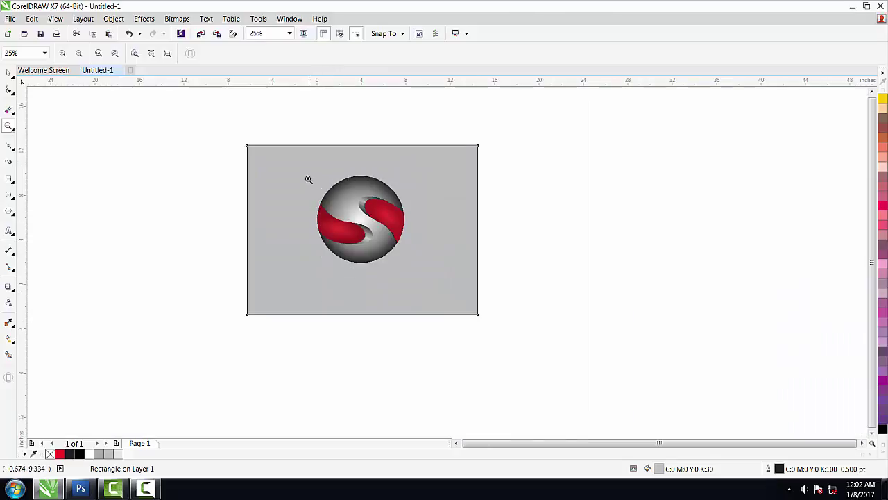
{"action": "left_click_drag", "start_coordinate": [301, 169], "coordinate": [381, 266]}
{"action": "scroll", "coordinate": [310, 200], "scroll_direction": "down", "scroll_amount": 4}
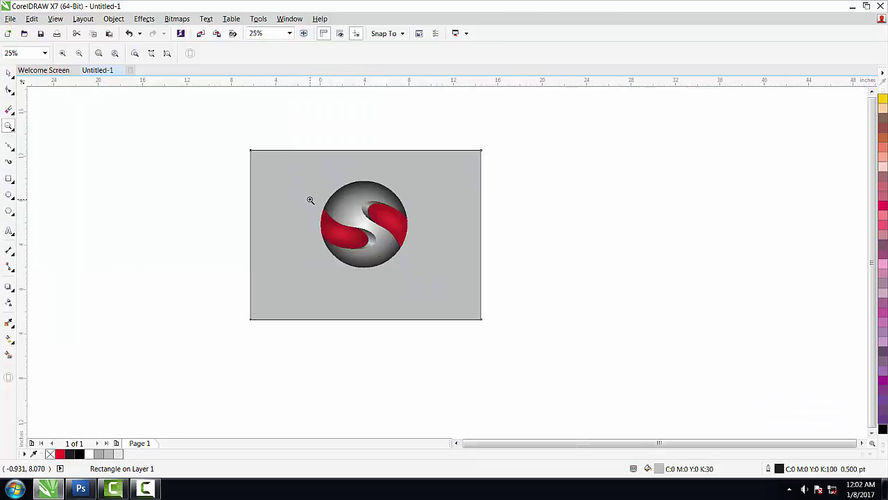
{"action": "double_click", "coordinate": [9, 72]}
{"action": "left_click", "coordinate": [306, 204]}
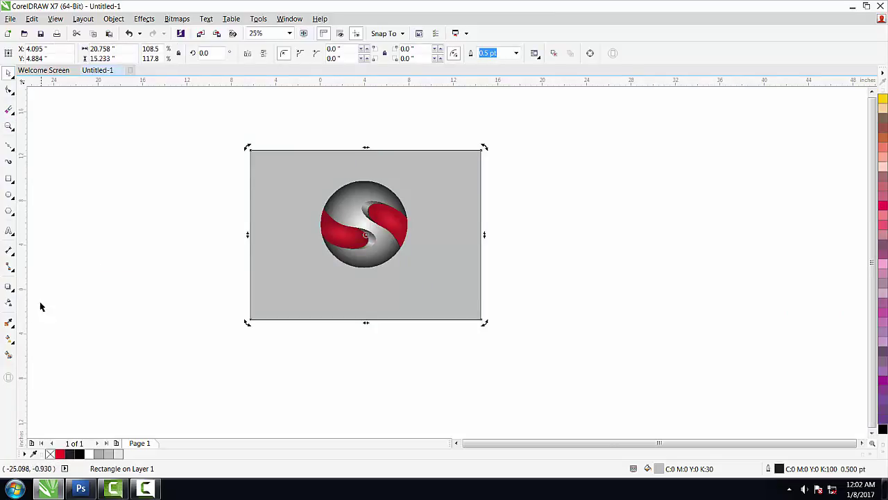
{"action": "left_click", "coordinate": [14, 307]}
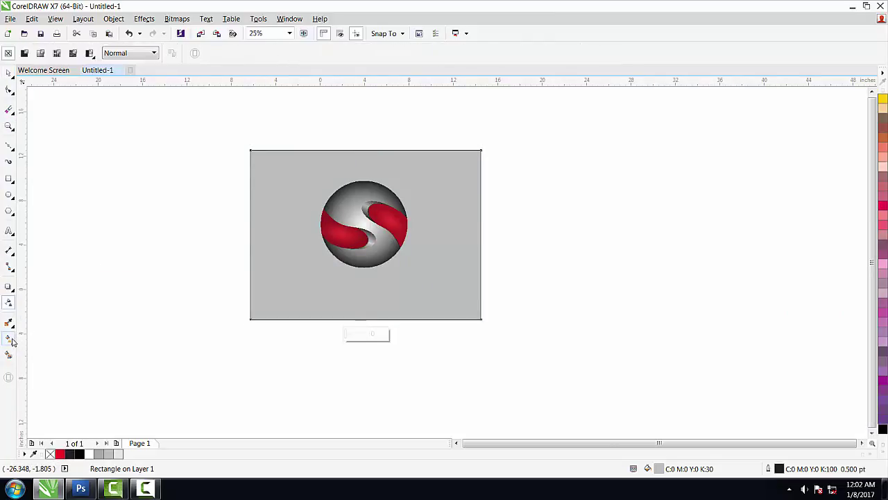
Drag a fountain fill across the background rectangle and set its centre node near-white.
{"action": "left_click", "coordinate": [8, 338]}
{"action": "left_click_drag", "start_coordinate": [364, 223], "coordinate": [276, 299]}
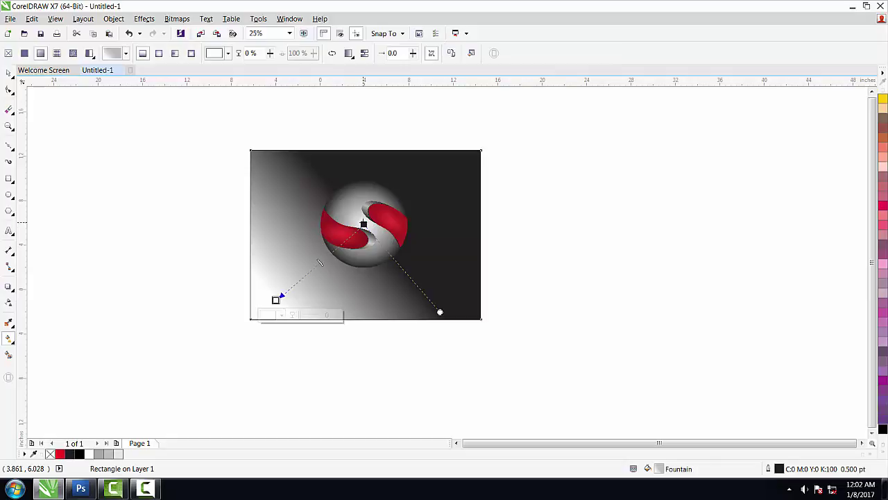
{"action": "left_click", "coordinate": [364, 223]}
{"action": "left_click", "coordinate": [358, 240]}
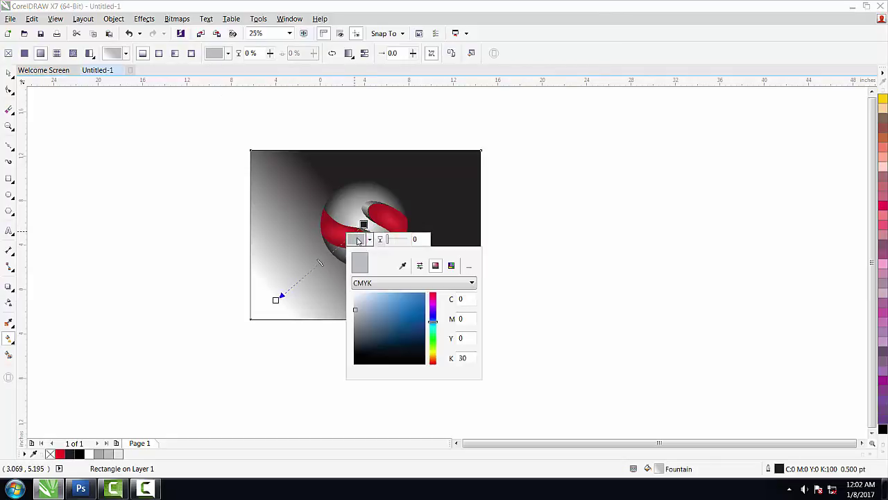
{"action": "left_click", "coordinate": [354, 297]}
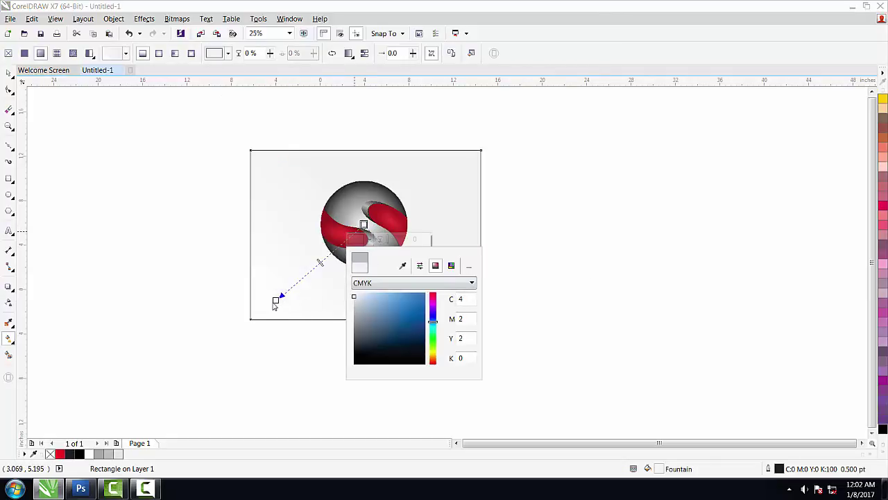
Set the gradient's end node near-white and switch the fill to an elliptical fountain.
{"action": "left_click", "coordinate": [277, 300]}
{"action": "left_click", "coordinate": [270, 315]}
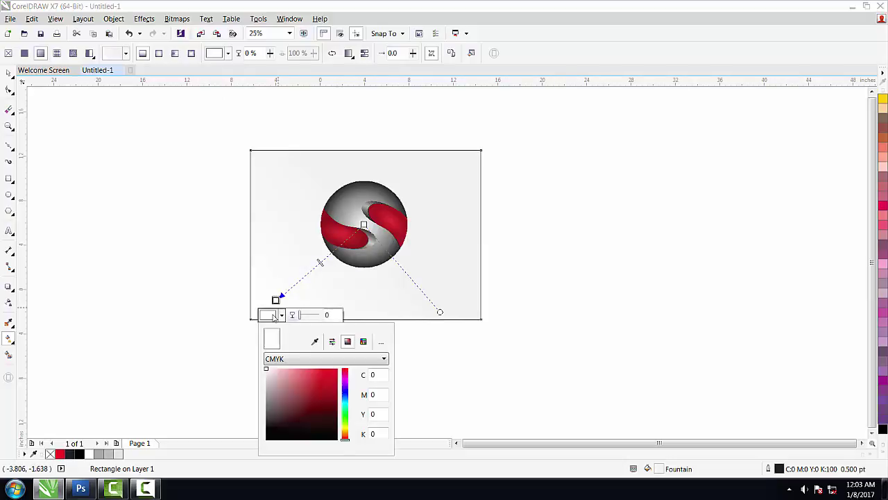
{"action": "left_click", "coordinate": [273, 315]}
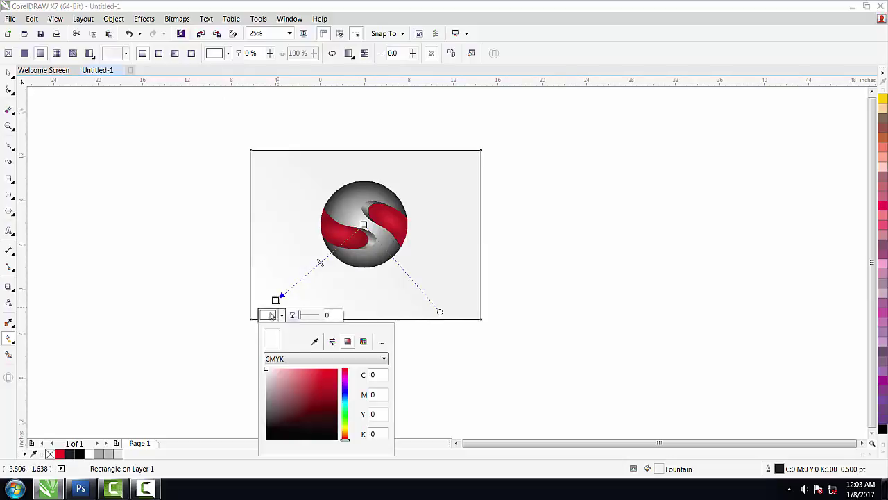
{"action": "left_click", "coordinate": [279, 375]}
{"action": "left_click", "coordinate": [269, 368]}
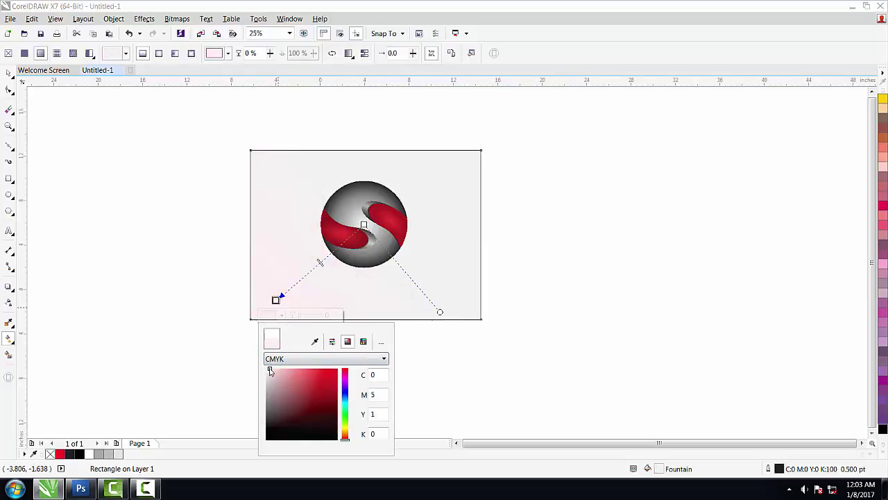
{"action": "left_click", "coordinate": [276, 299]}
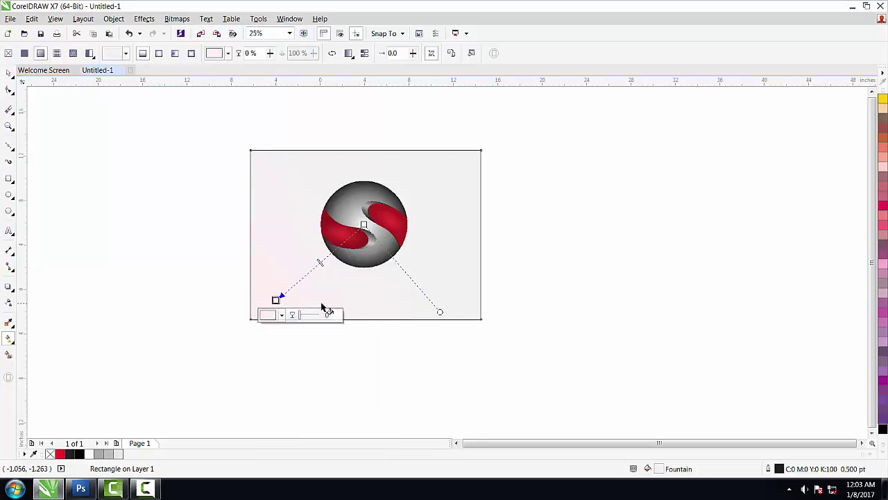
{"action": "left_click", "coordinate": [884, 451]}
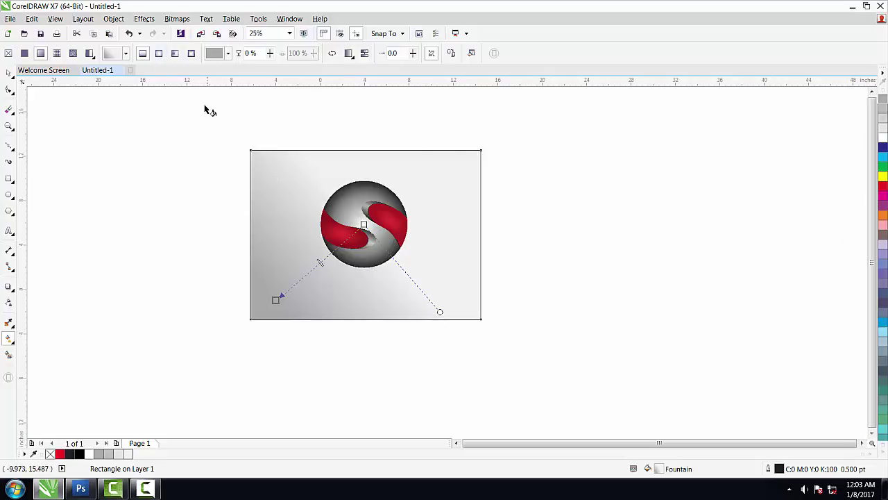
{"action": "left_click", "coordinate": [158, 55]}
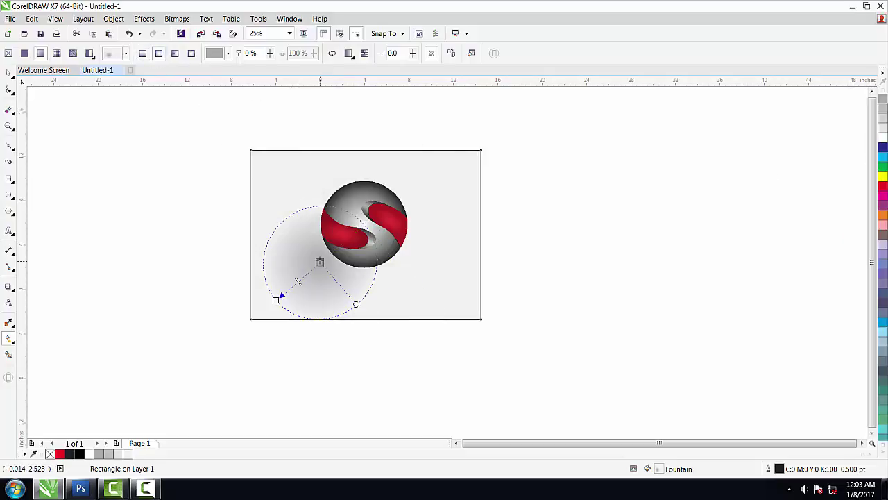
Recentre the radial gradient on the sphere with a white centre and mid-grey outer colour.
{"action": "left_click_drag", "start_coordinate": [319, 262], "coordinate": [364, 224]}
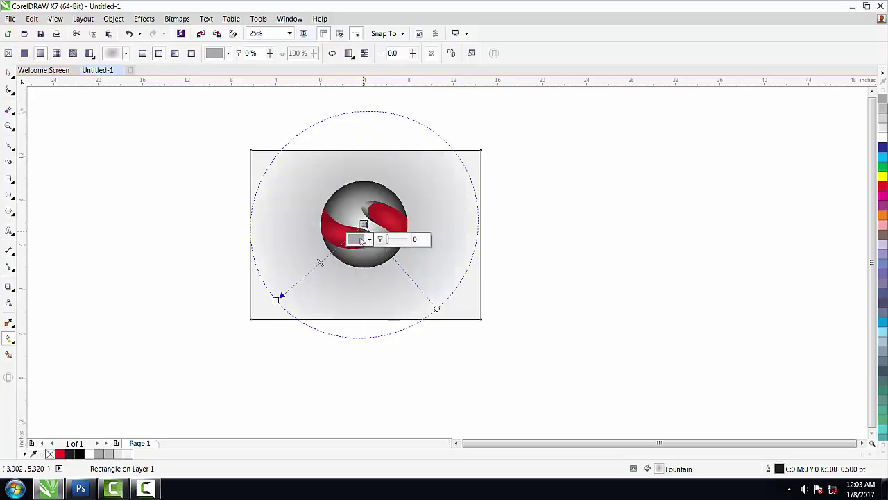
{"action": "left_click", "coordinate": [356, 239]}
{"action": "left_click_drag", "start_coordinate": [364, 312], "coordinate": [354, 293]}
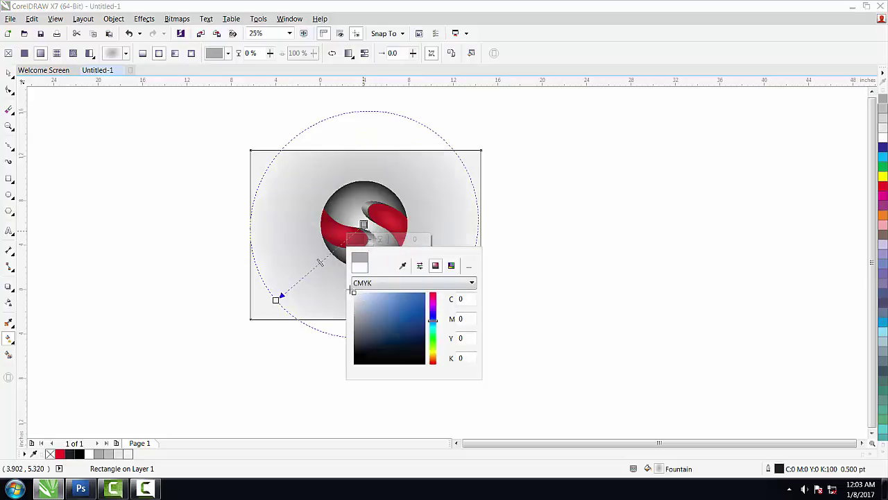
{"action": "left_click", "coordinate": [275, 300]}
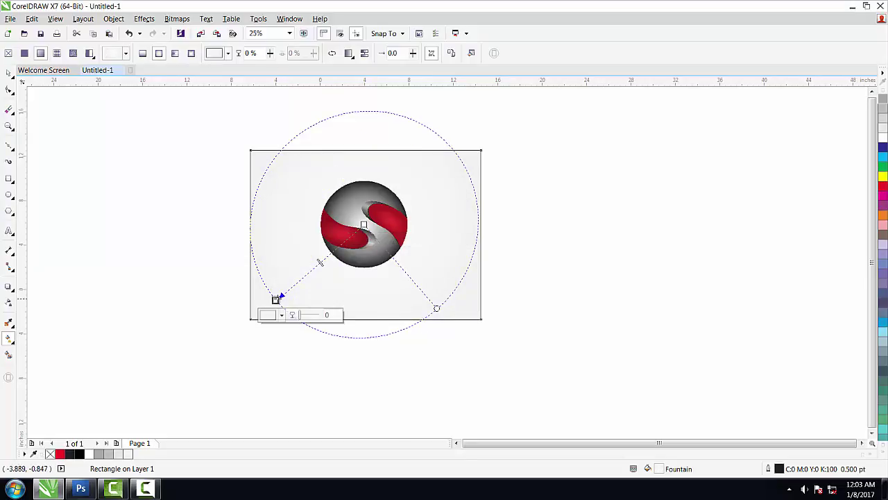
{"action": "left_click", "coordinate": [281, 315]}
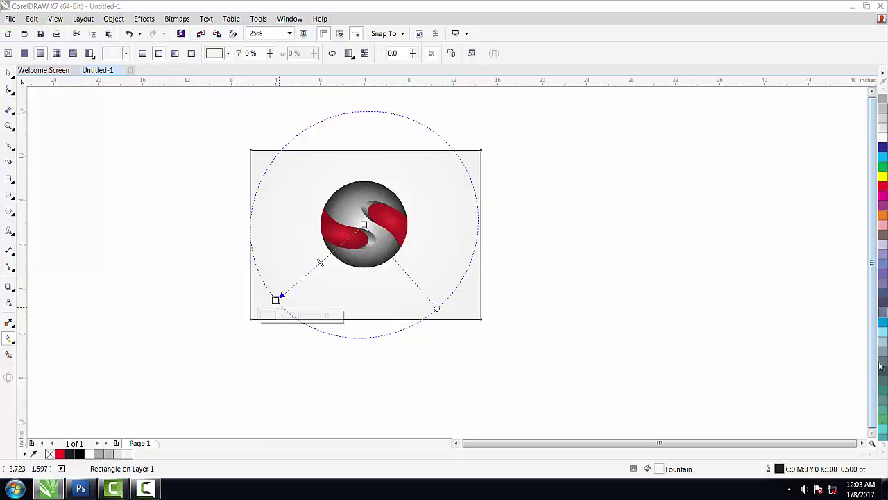
{"action": "left_click", "coordinate": [883, 104]}
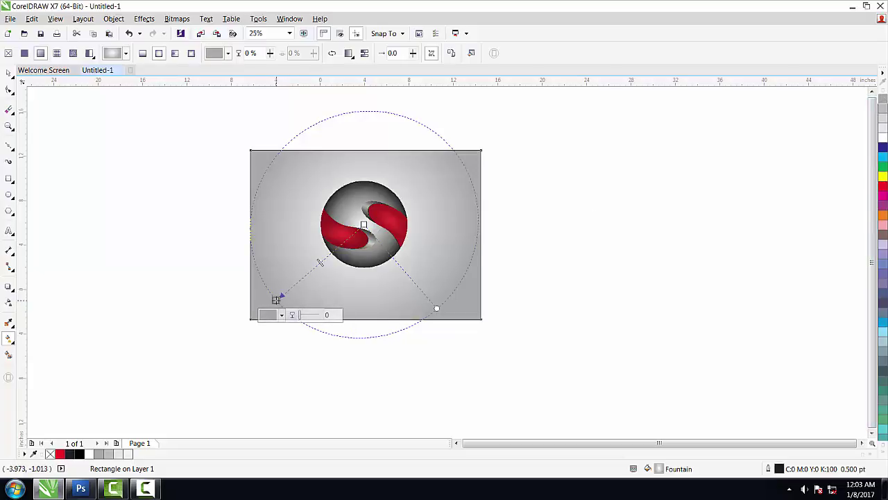
Adjust the gradient radius and nudge its centre onto the sphere, then reselect the rectangle.
{"action": "left_click_drag", "start_coordinate": [275, 299], "coordinate": [244, 312]}
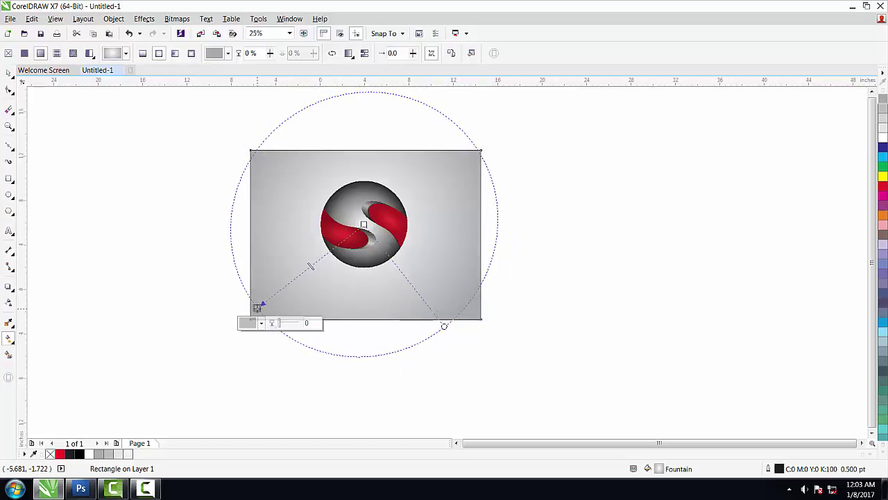
{"action": "left_click_drag", "start_coordinate": [243, 312], "coordinate": [271, 303]}
{"action": "left_click_drag", "start_coordinate": [364, 225], "coordinate": [360, 230]}
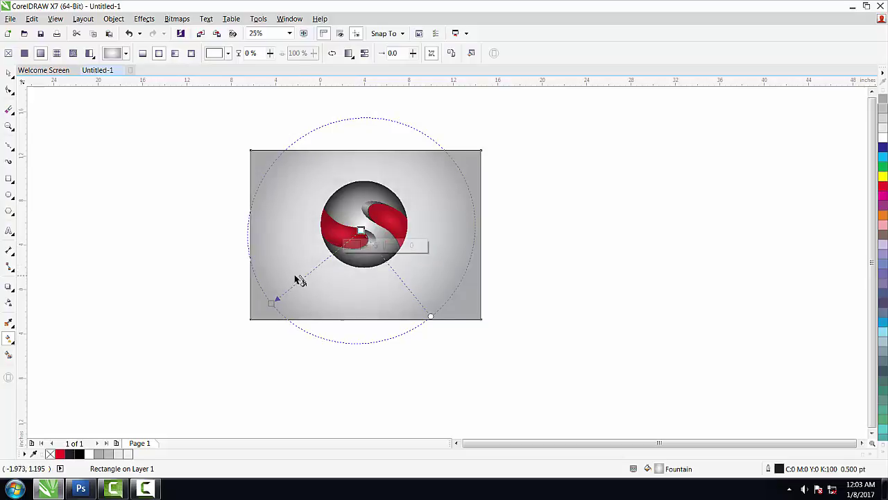
{"action": "left_click", "coordinate": [8, 74]}
{"action": "left_click", "coordinate": [10, 126]}
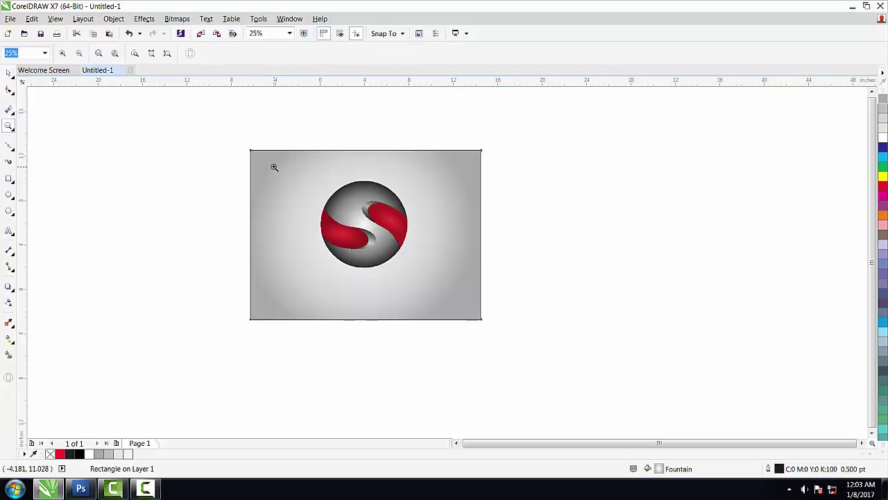
{"action": "left_click_drag", "start_coordinate": [274, 167], "coordinate": [459, 286]}
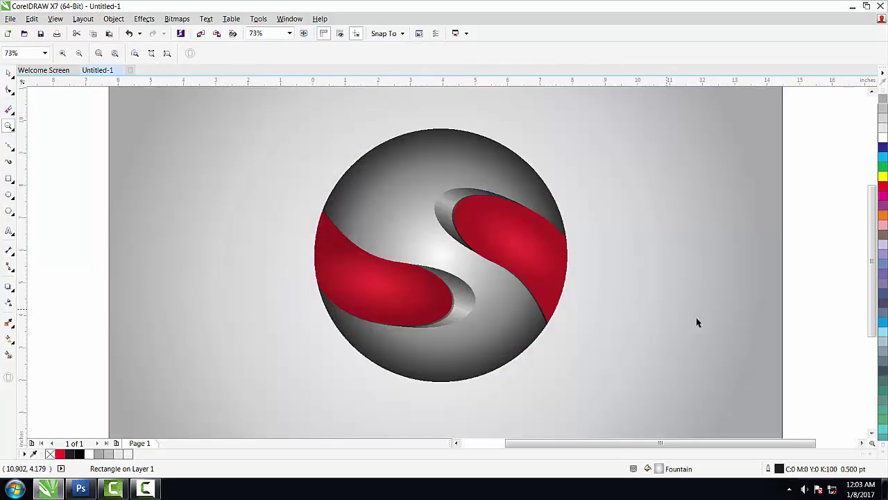